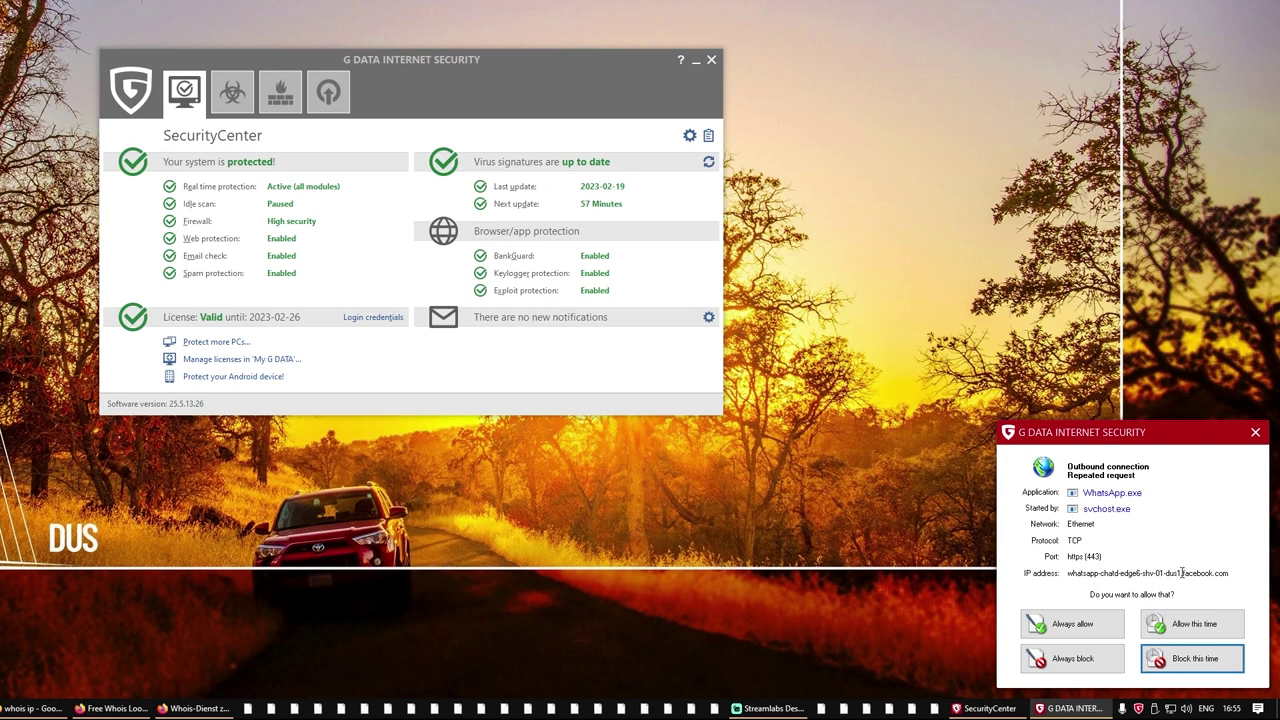
Check the destination addresses in the firewall alerts and block the outbound connections of WhatsApp.exe and AudibleRT.WindowsPhone.exe this time only.
{"action": "left_click_drag", "start_coordinate": [1182, 573], "coordinate": [1240, 574]}
{"action": "left_click", "coordinate": [1207, 573]}
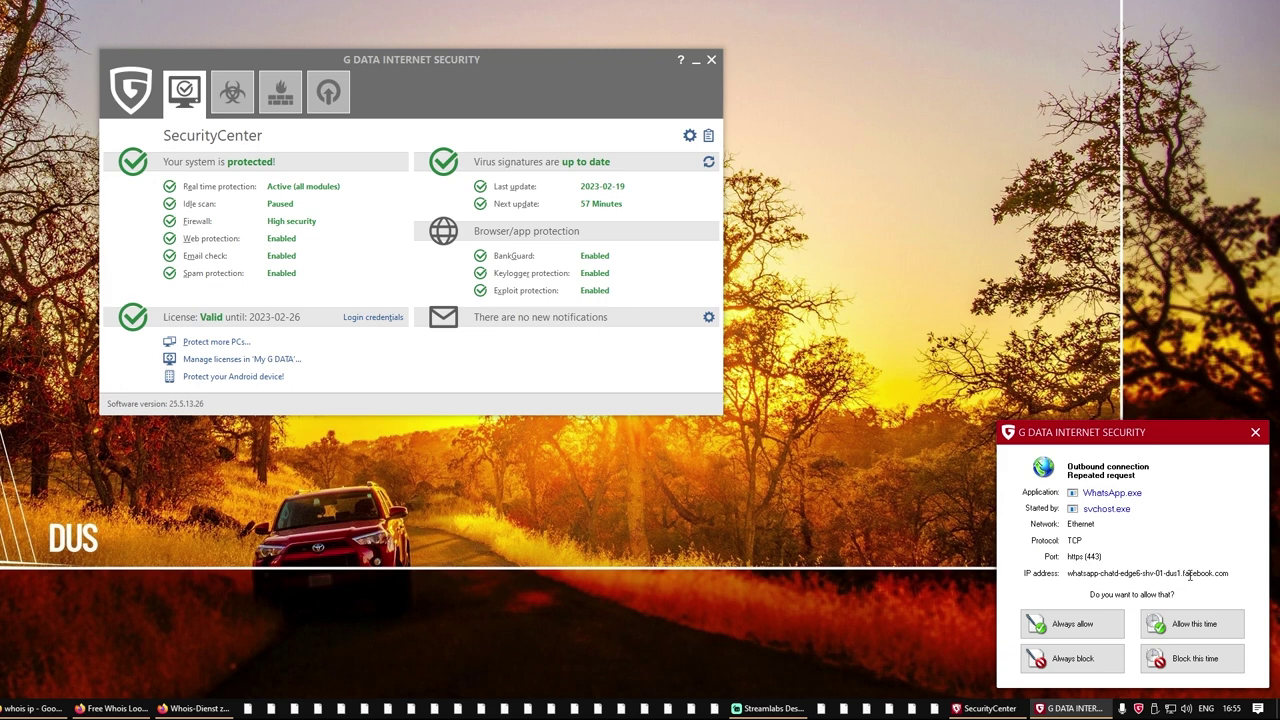
{"action": "left_click_drag", "start_coordinate": [1196, 574], "coordinate": [1236, 574]}
{"action": "left_click", "coordinate": [1215, 575]}
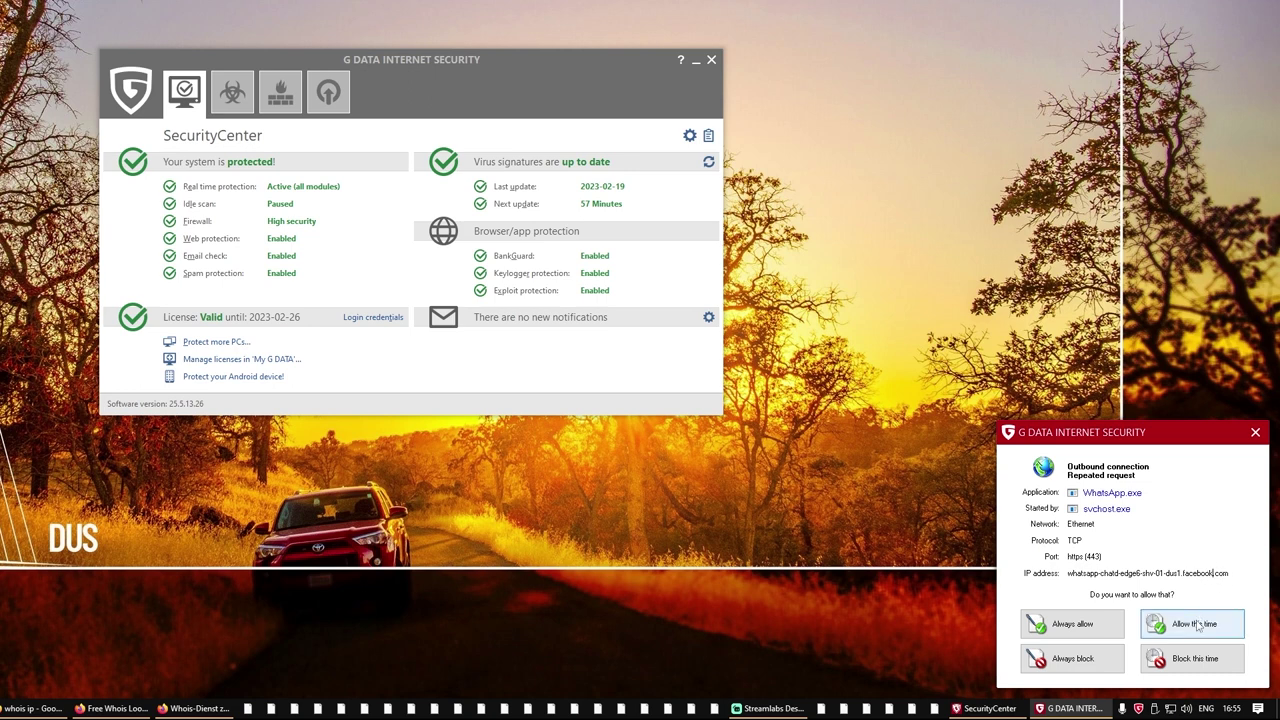
{"action": "left_click", "coordinate": [1193, 670]}
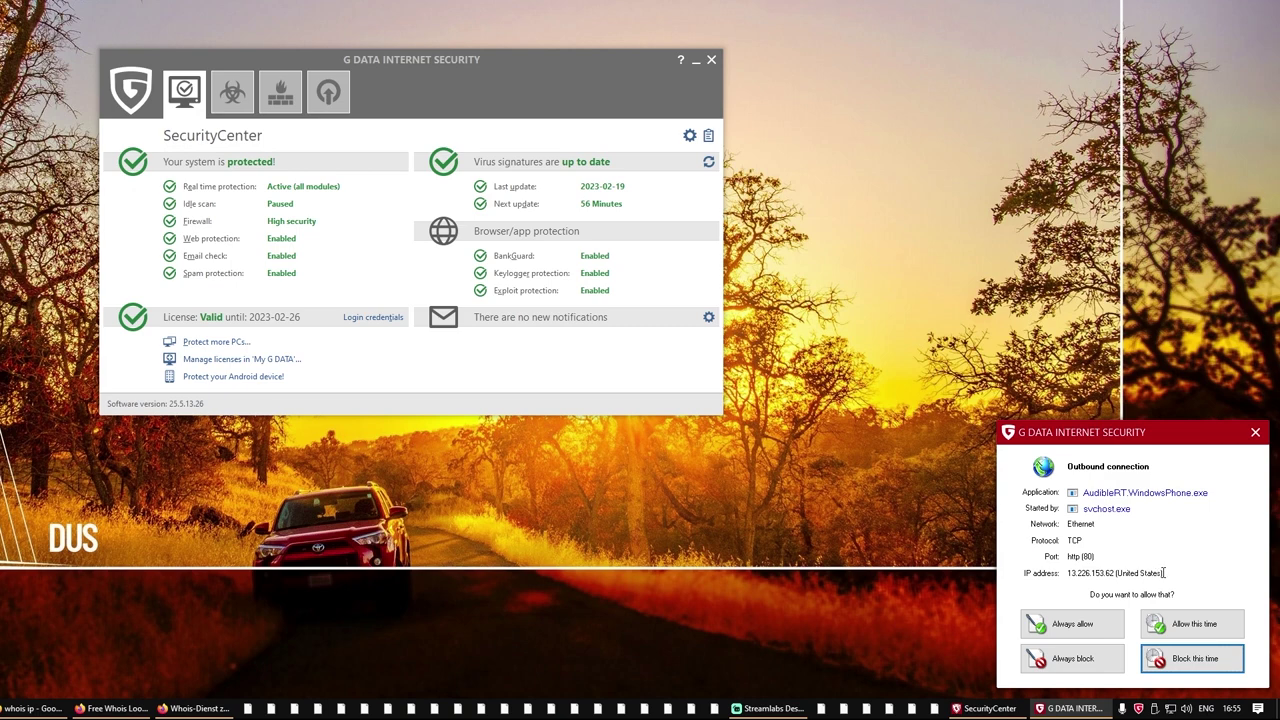
{"action": "left_click", "coordinate": [1185, 659]}
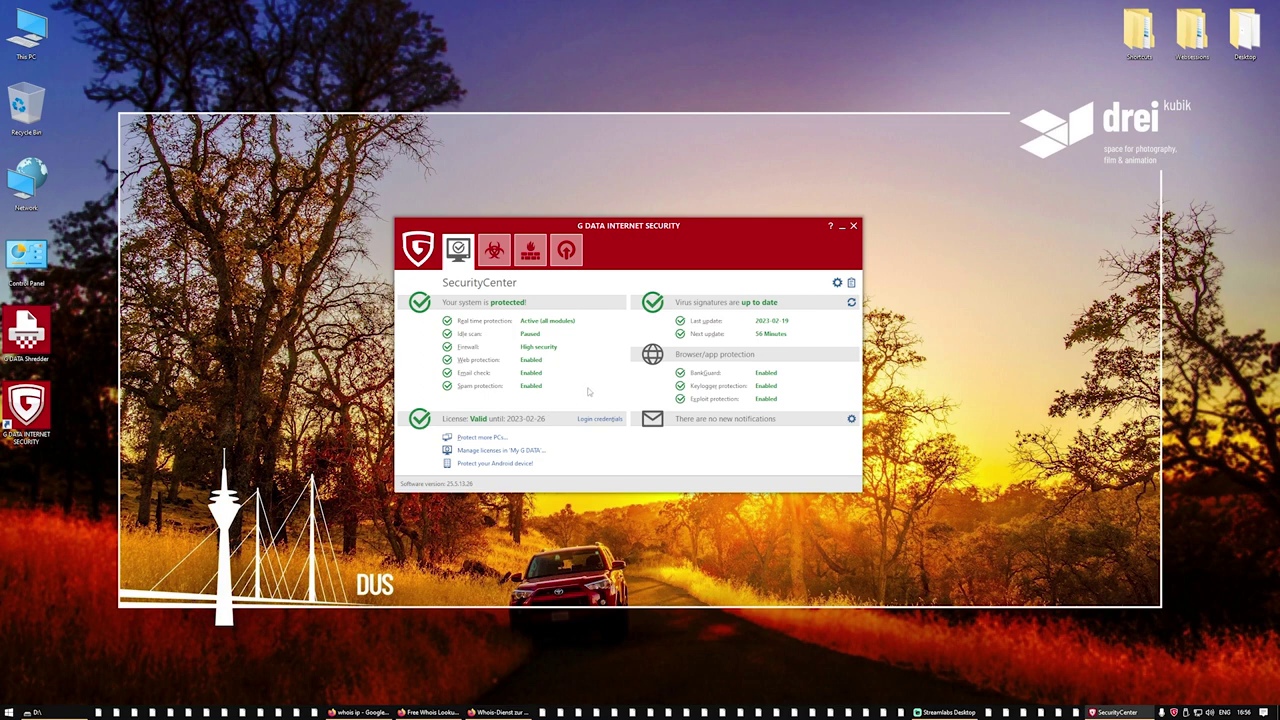
Review the firewall's autopilot mode and preset security levels in its settings, and close the dialog.
{"action": "left_click", "coordinate": [468, 347]}
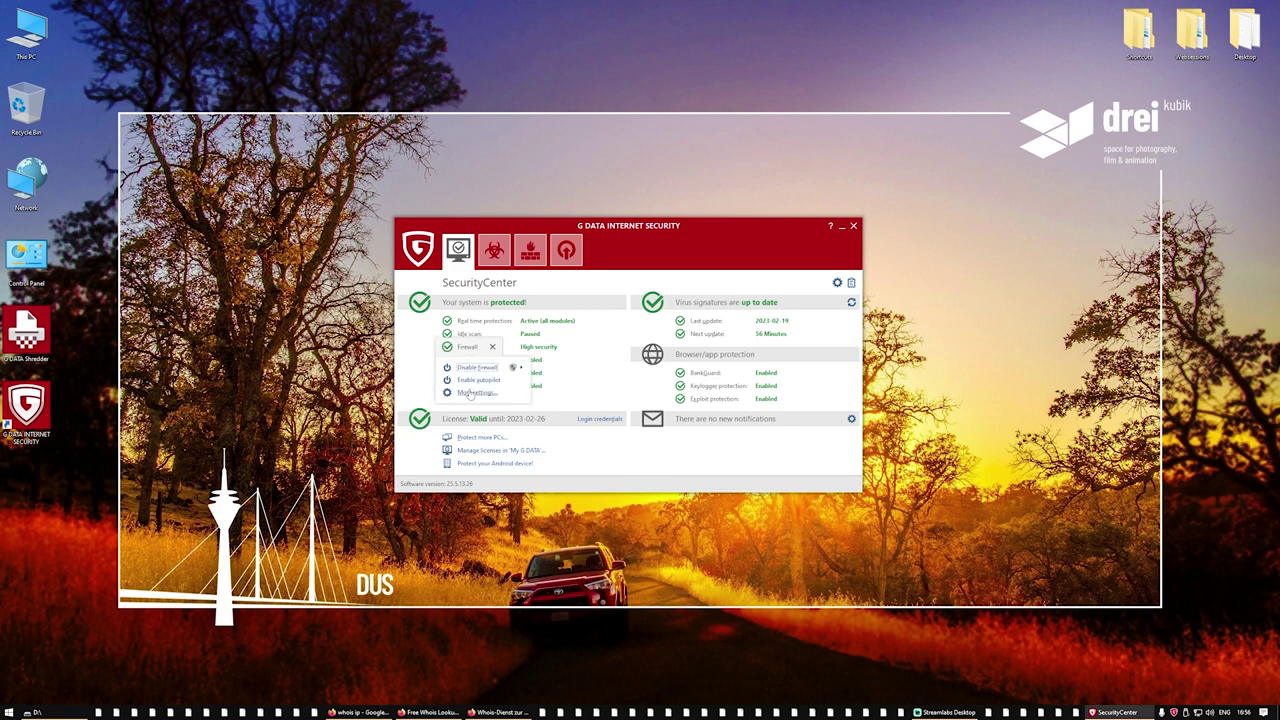
{"action": "left_click", "coordinate": [472, 393]}
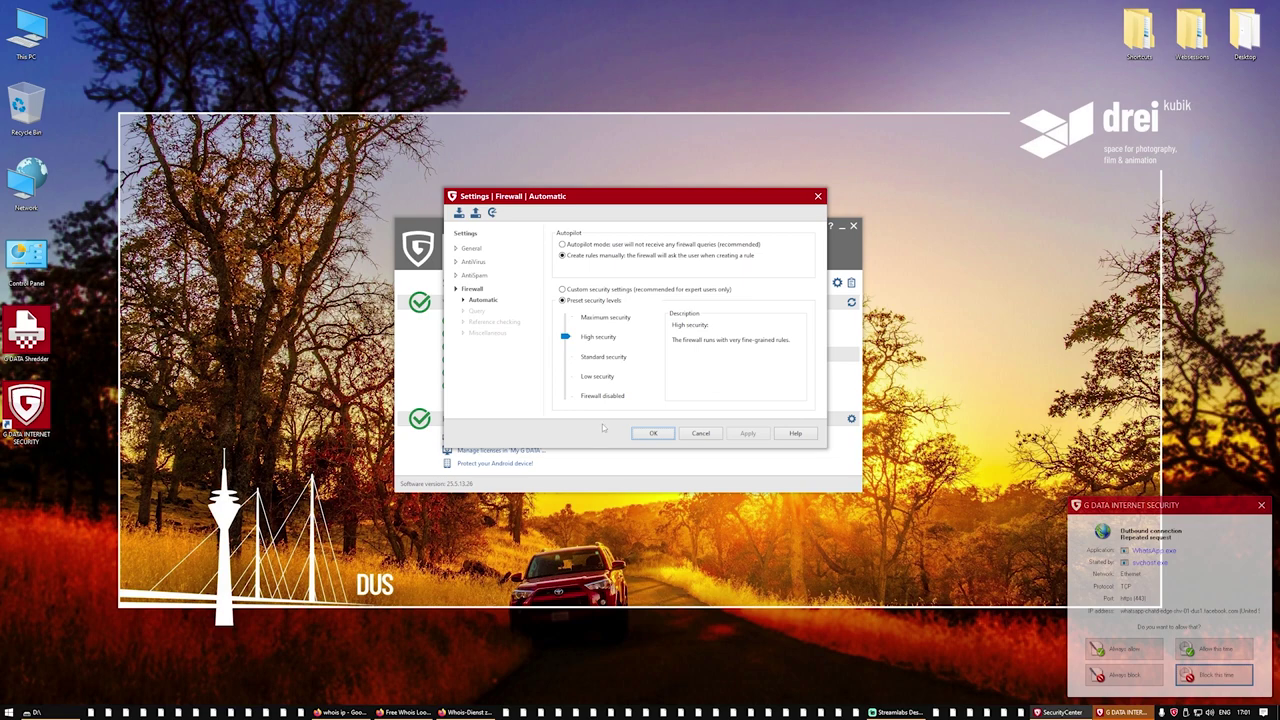
{"action": "left_click", "coordinate": [653, 433]}
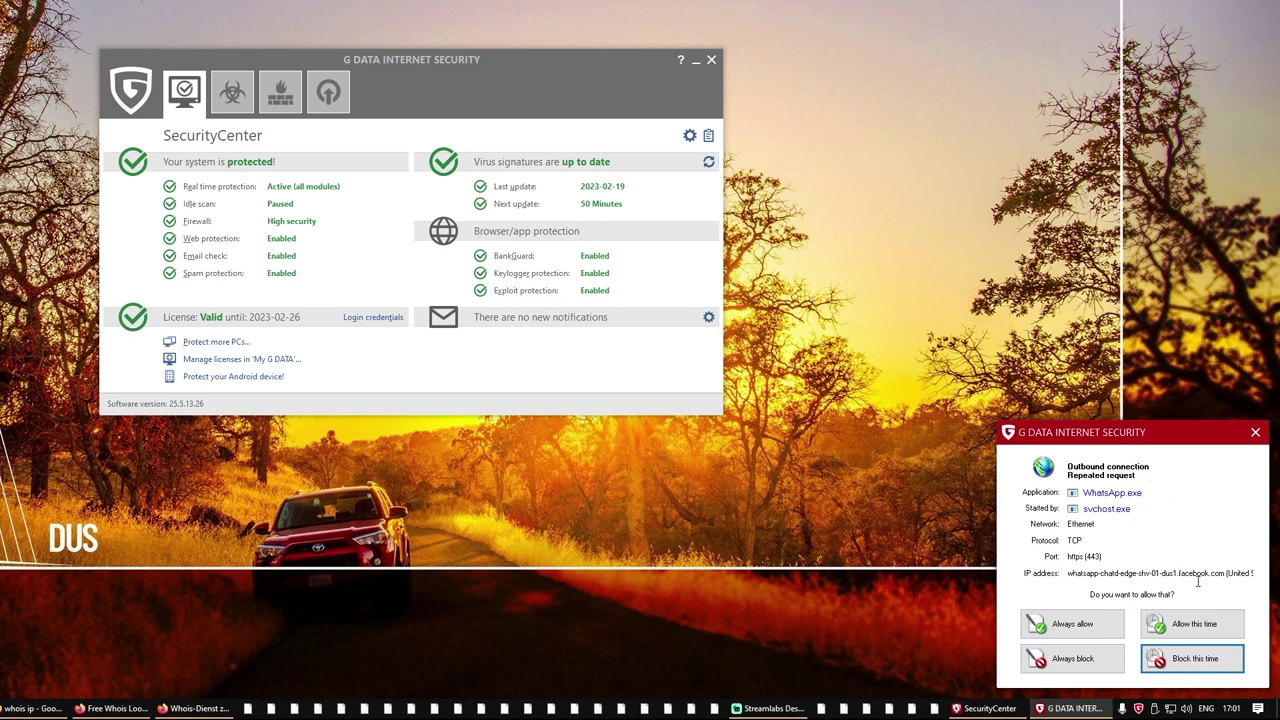
Check the country in the address of WhatsApp.exe's repeated connection request and block the request this time.
{"action": "left_click_drag", "start_coordinate": [1227, 573], "coordinate": [1261, 572]}
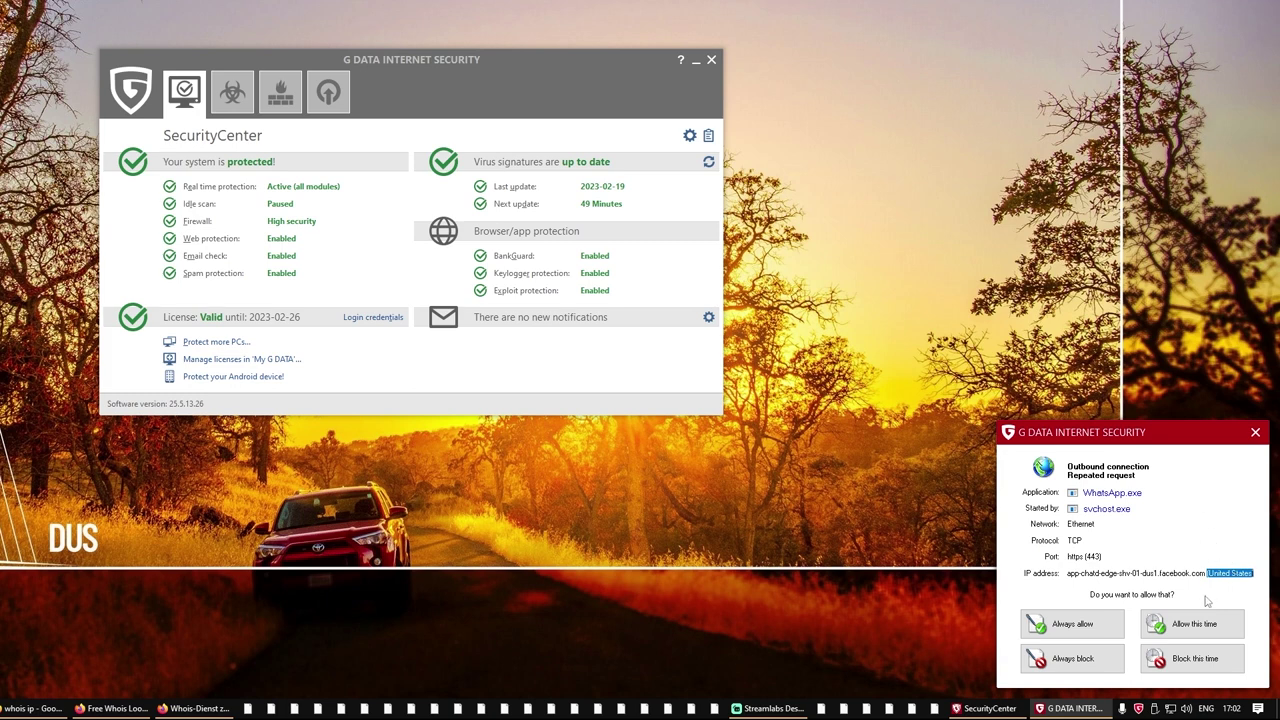
{"action": "left_click", "coordinate": [1188, 660]}
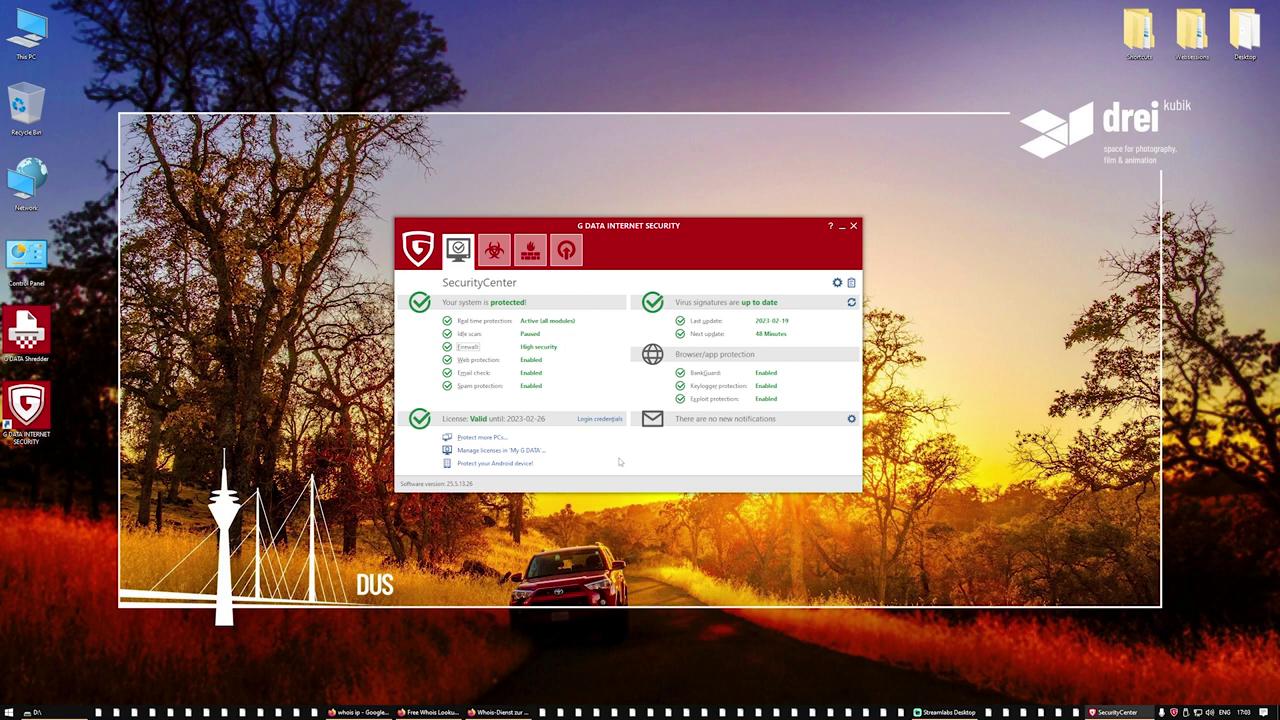
Search the system for explorer and launch File Explorer.
{"action": "key", "text": "super"}
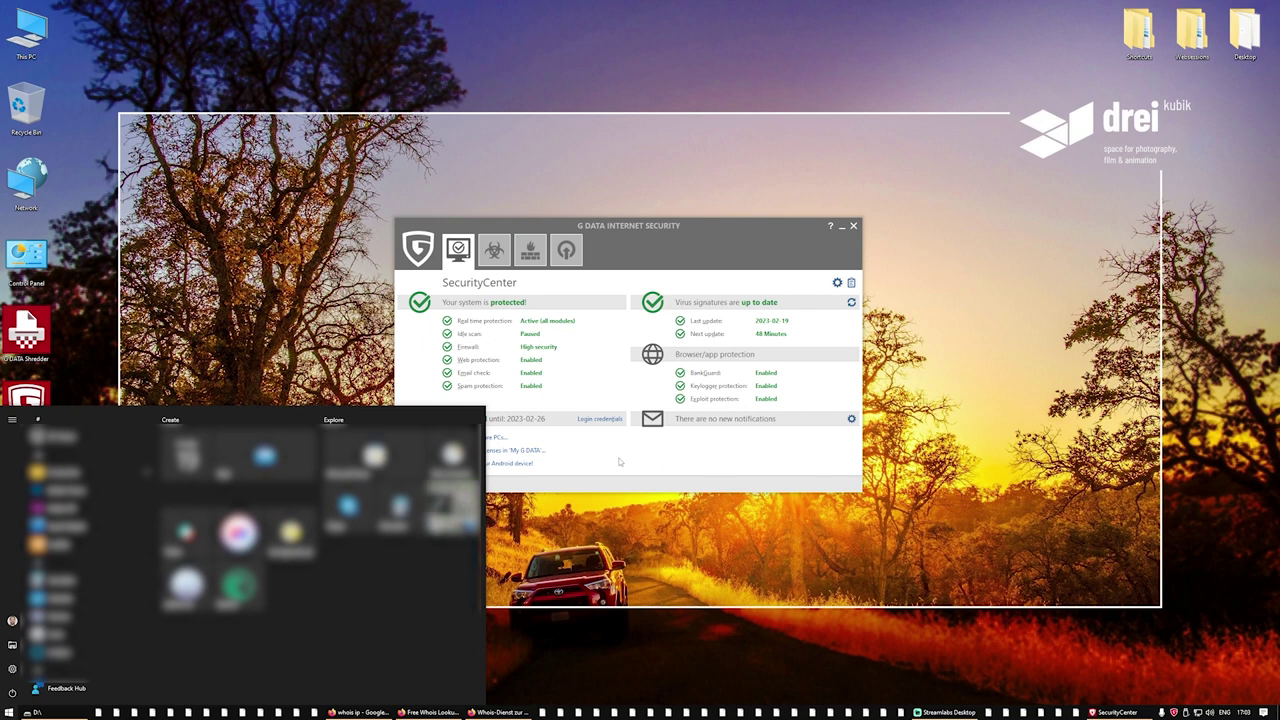
{"action": "type", "text": "e"}
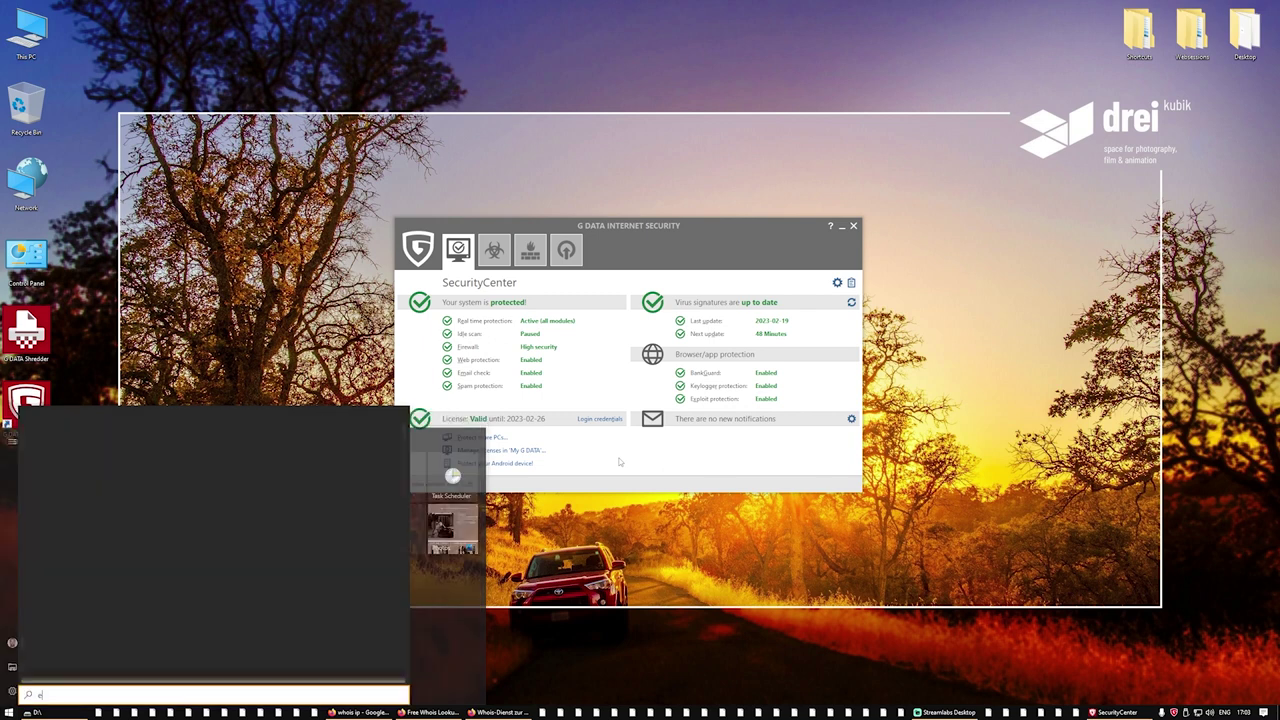
{"action": "type", "text": "xplorer"}
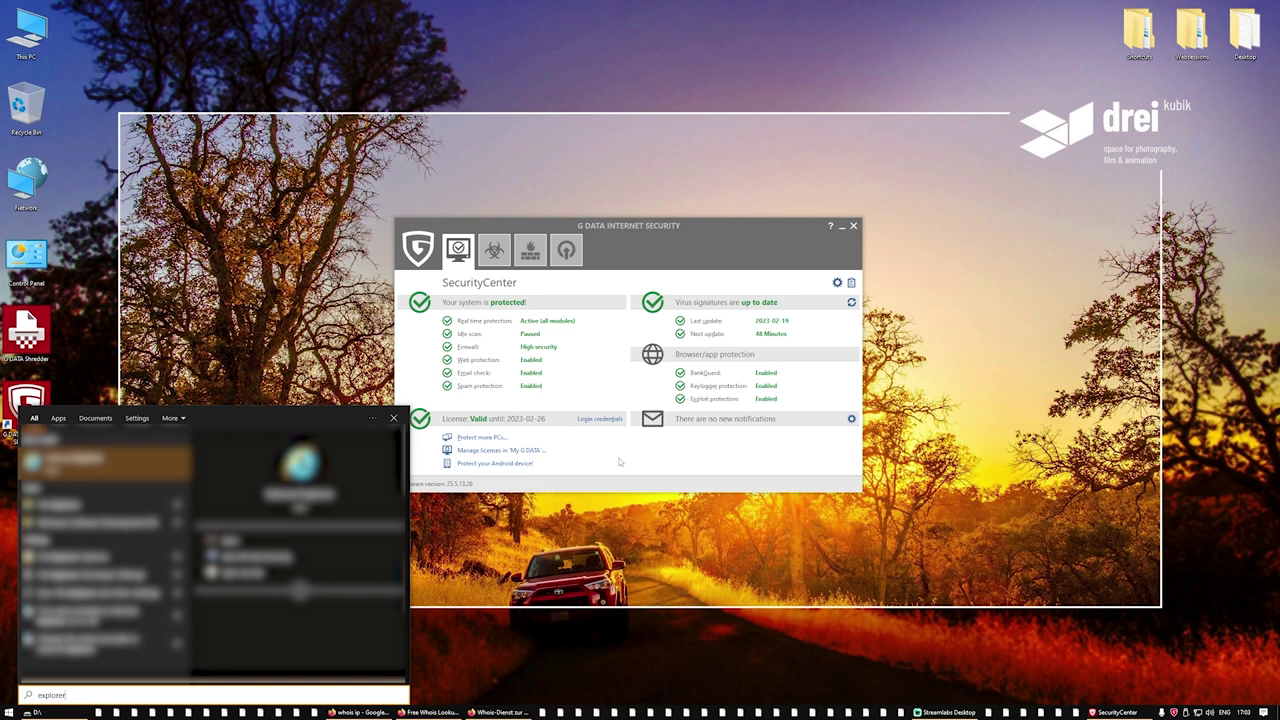
{"action": "key", "text": "Down"}
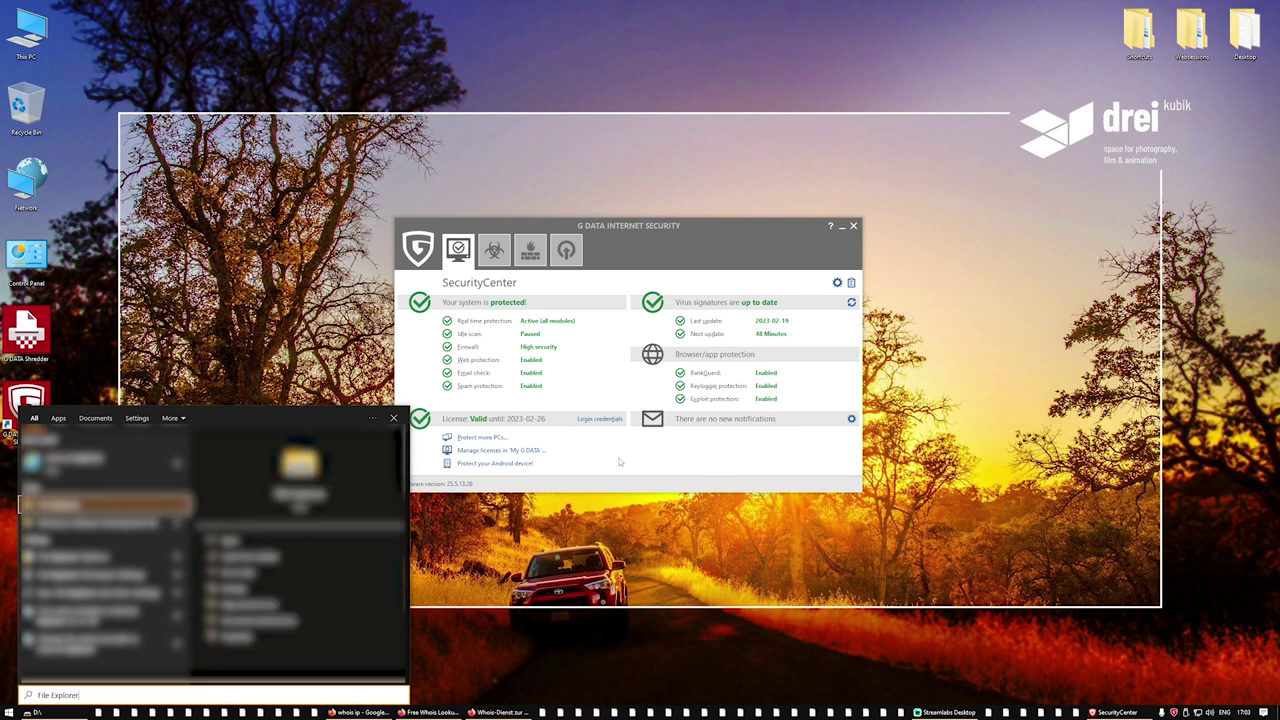
{"action": "key", "text": "Return"}
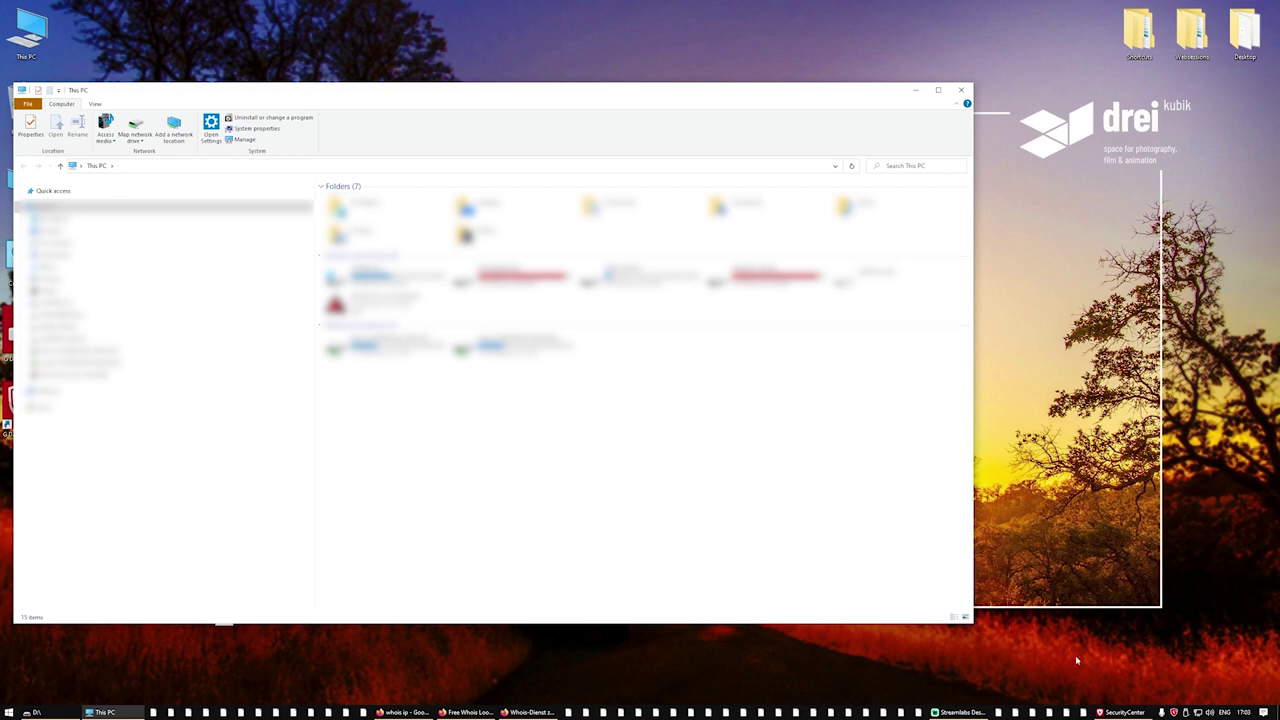
Switch back to G DATA Internet Security and show the firewall's rule sets.
{"action": "left_click", "coordinate": [1141, 713]}
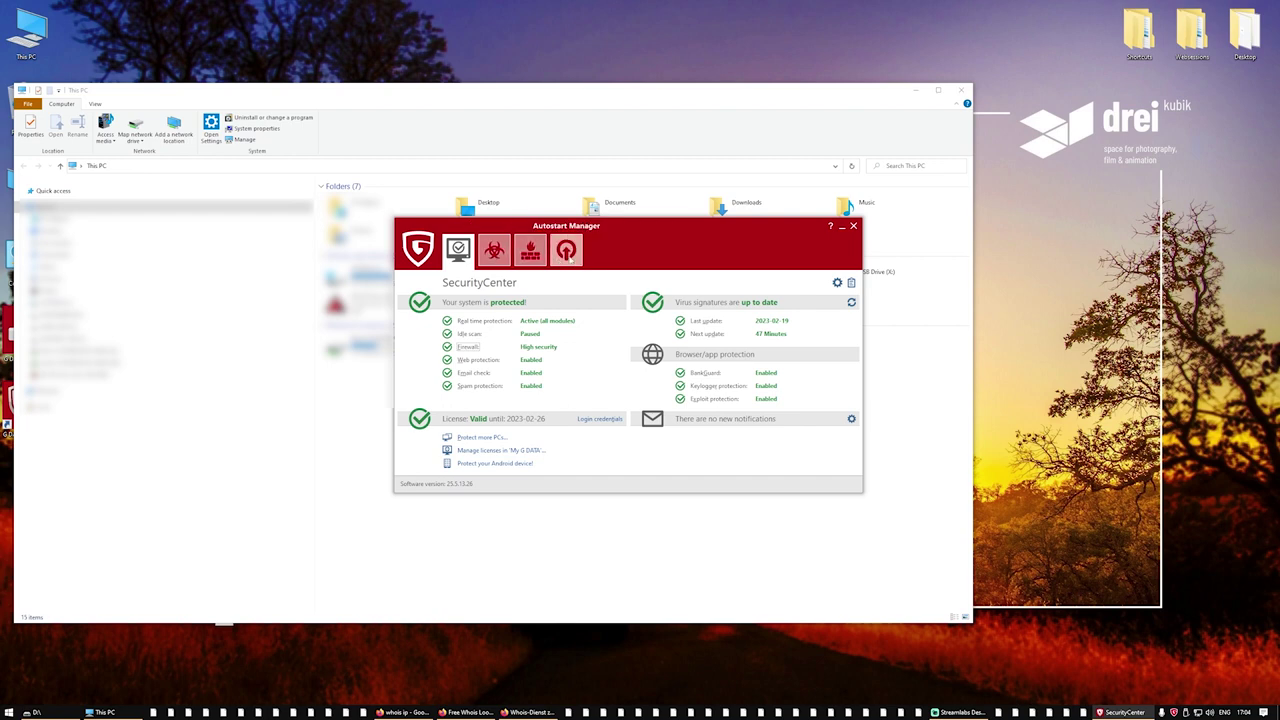
{"action": "left_click", "coordinate": [494, 255]}
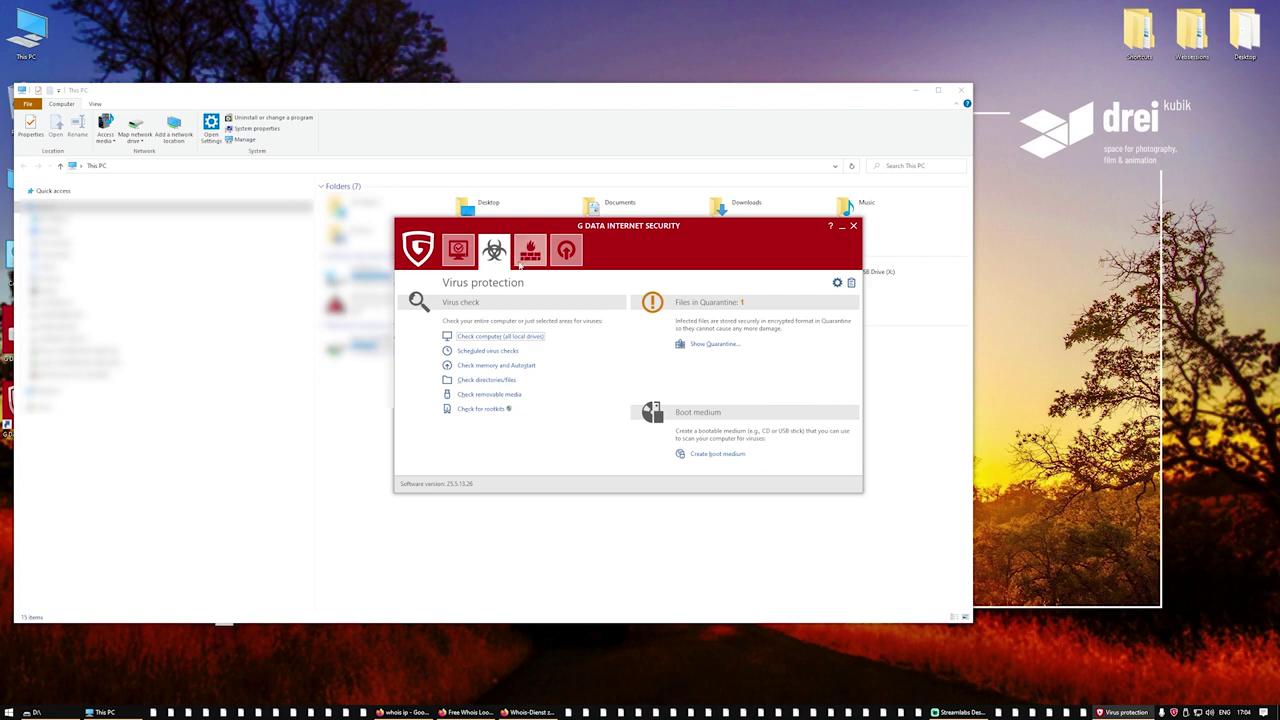
{"action": "left_click", "coordinate": [527, 262]}
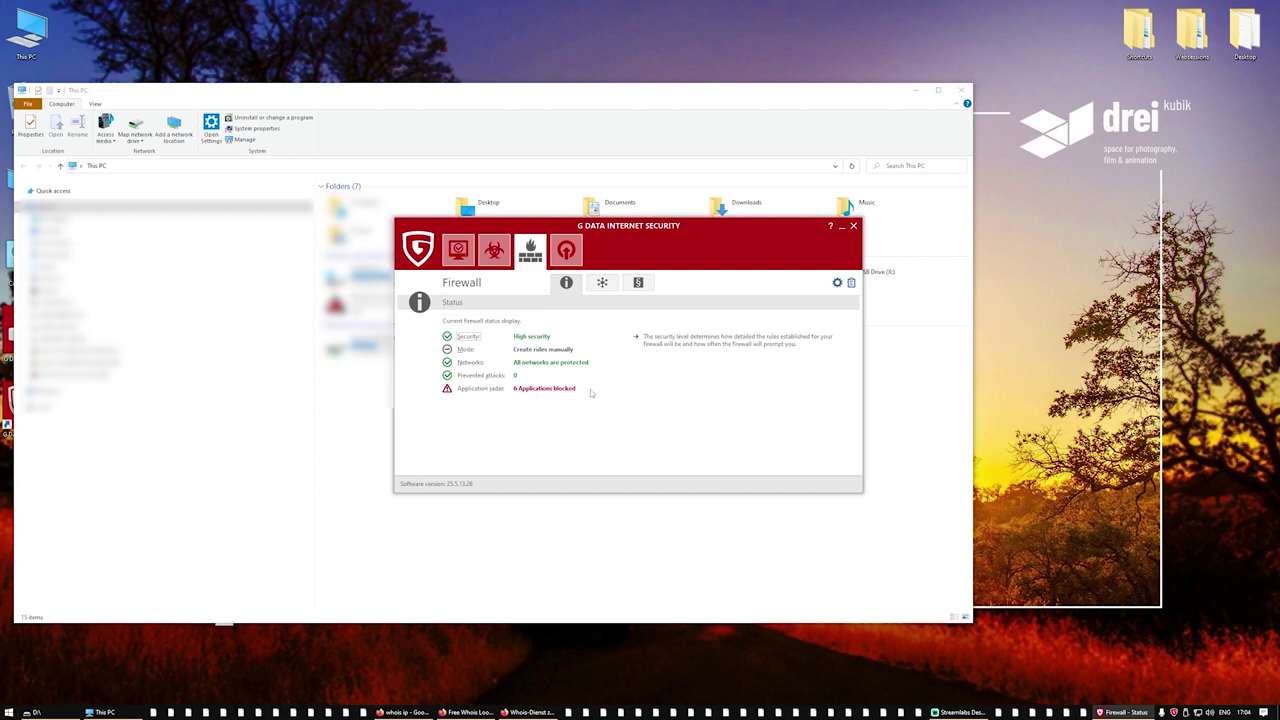
{"action": "left_click", "coordinate": [638, 285]}
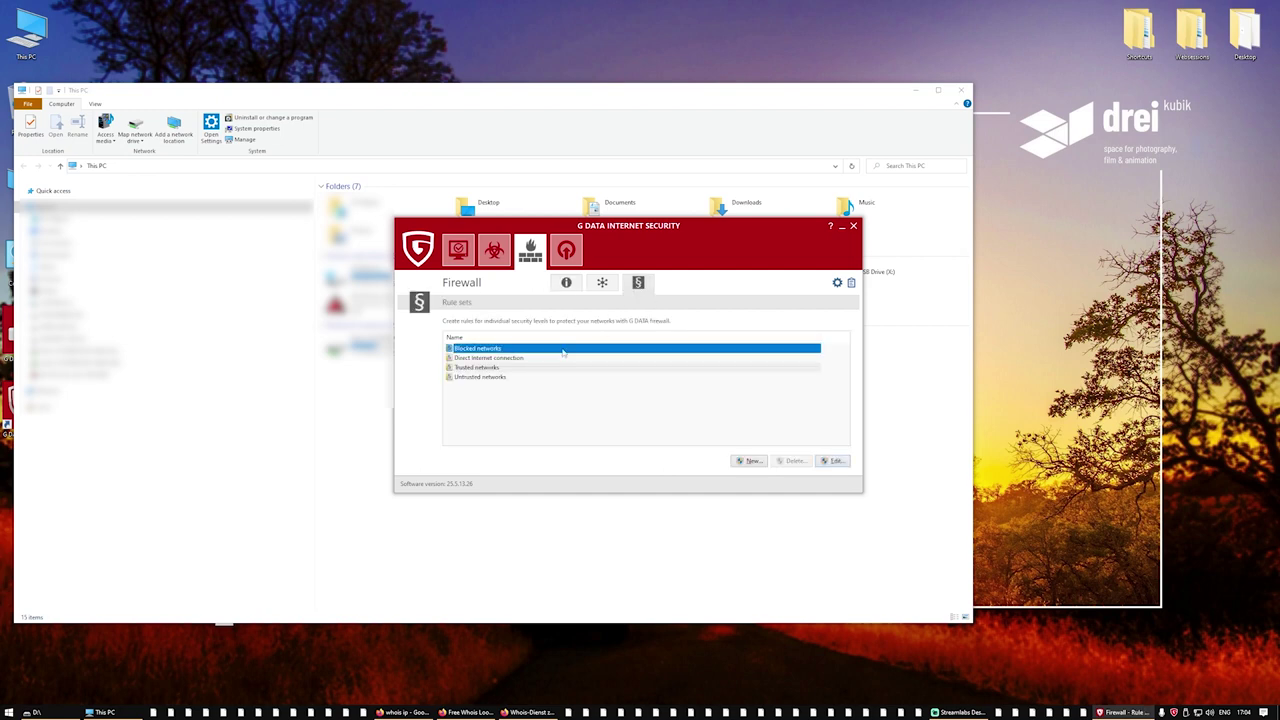
Open the Trusted networks rule set in the Advanced Rule Set Editor (expert mode).
{"action": "left_click", "coordinate": [480, 368]}
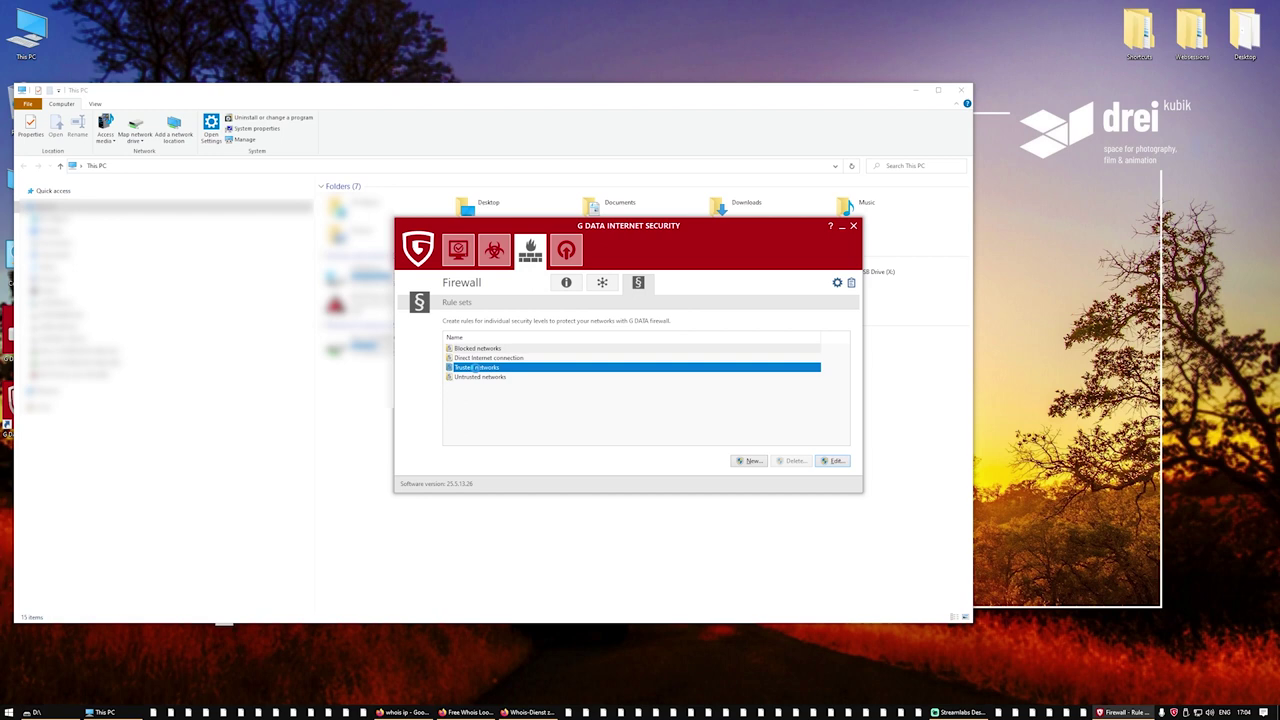
{"action": "double_click", "coordinate": [476, 367]}
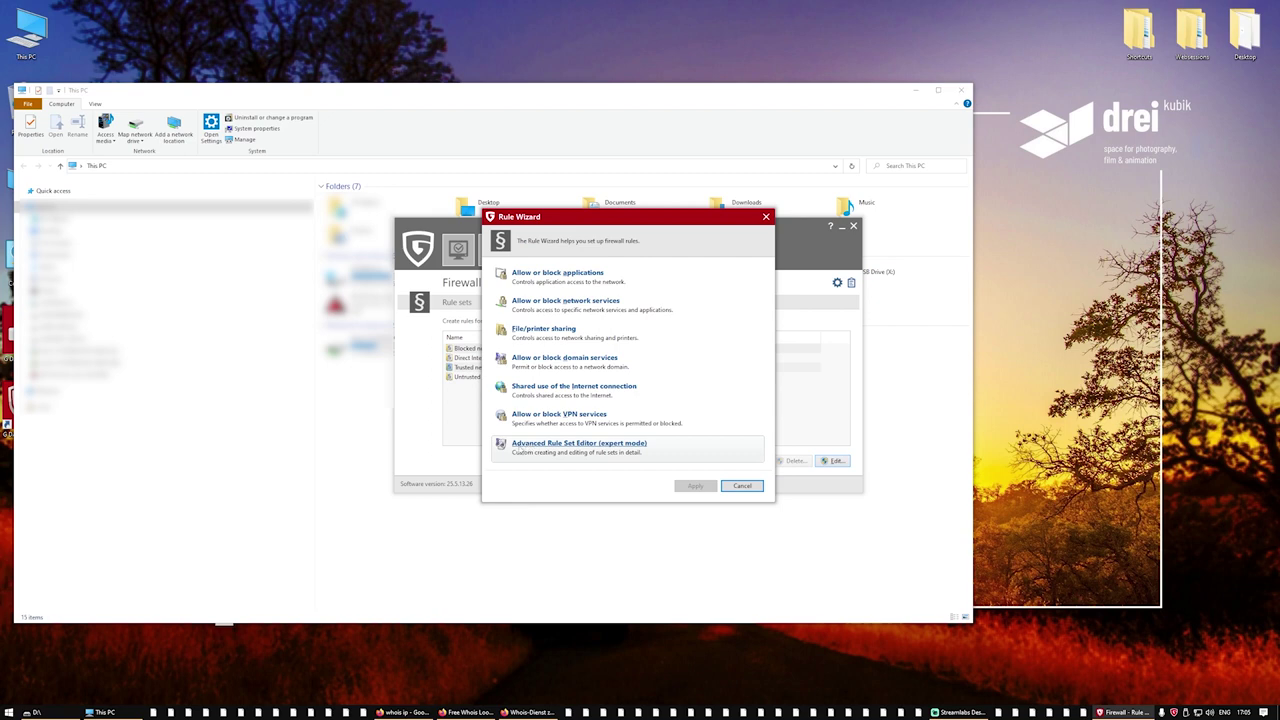
{"action": "left_click", "coordinate": [527, 450]}
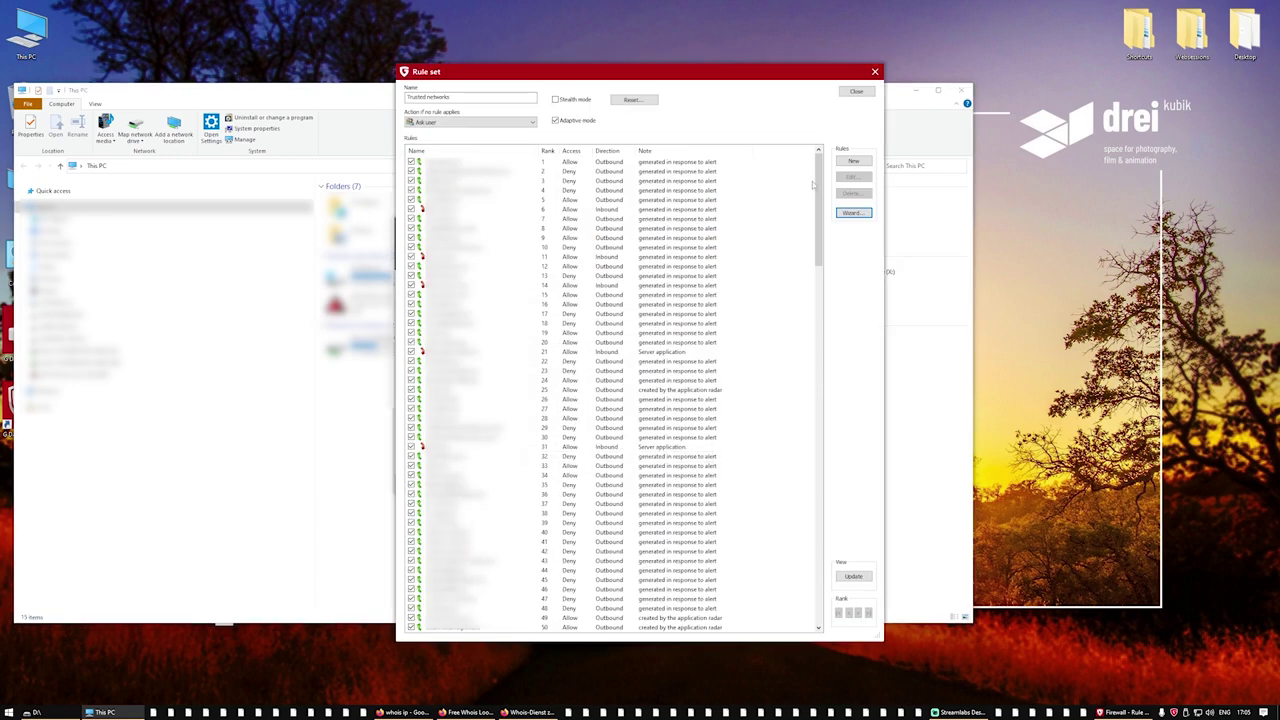
Examine the Trusted networks rule list through to its default rules, and return to the first rule.
{"action": "left_click_drag", "start_coordinate": [817, 180], "coordinate": [808, 150]}
{"action": "scroll", "coordinate": [601, 276], "scroll_direction": "down", "scroll_amount": 3}
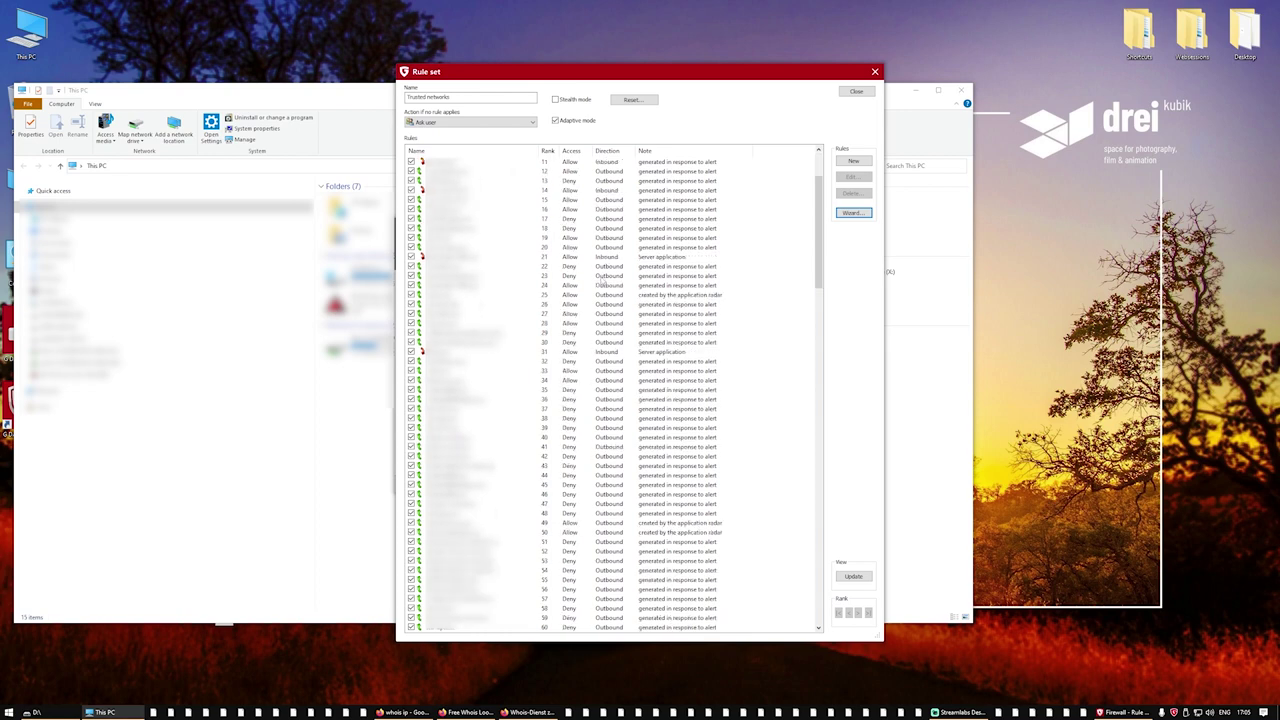
{"action": "scroll", "coordinate": [601, 285], "scroll_direction": "down", "scroll_amount": 15}
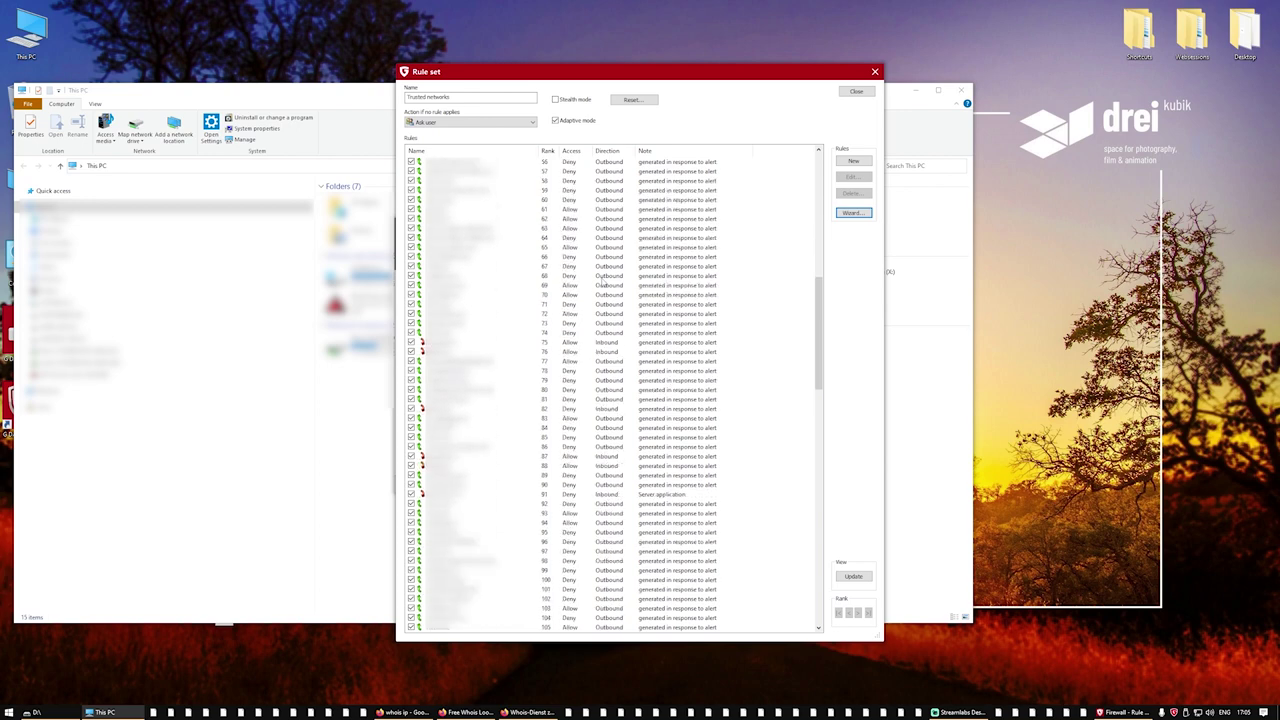
{"action": "scroll", "coordinate": [601, 285], "scroll_direction": "down", "scroll_amount": 13}
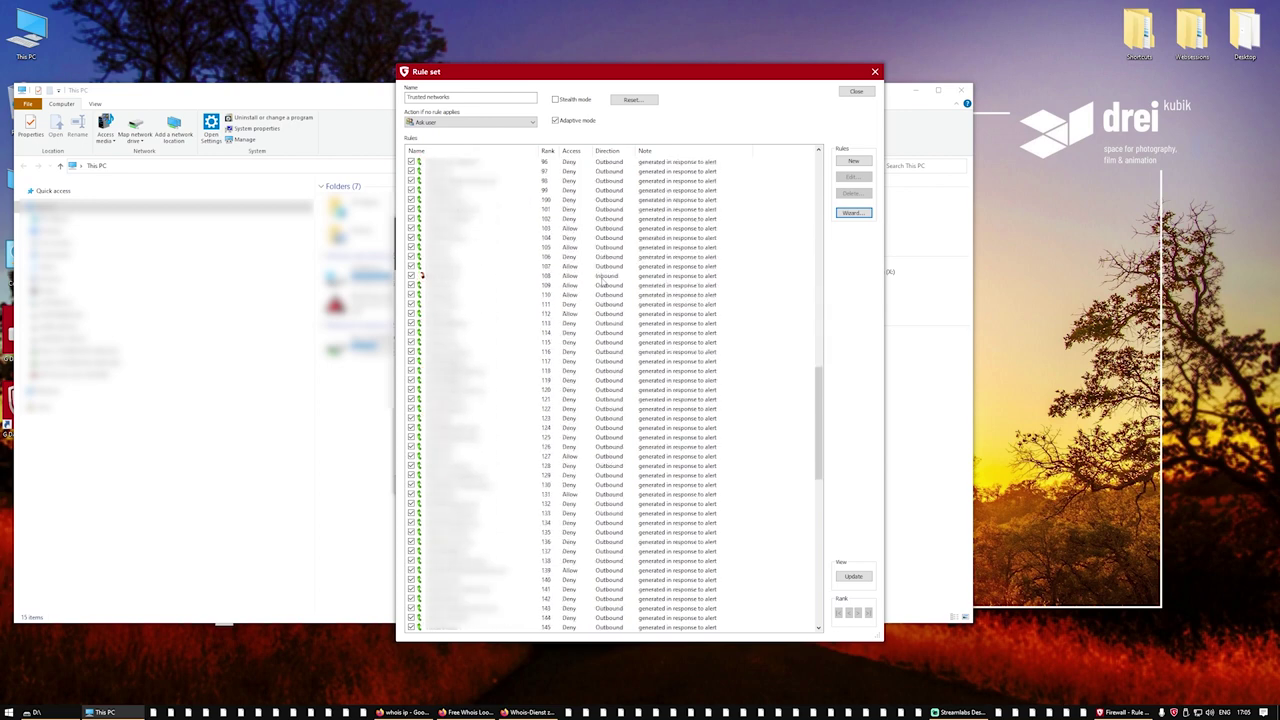
{"action": "scroll", "coordinate": [601, 285], "scroll_direction": "down", "scroll_amount": 18}
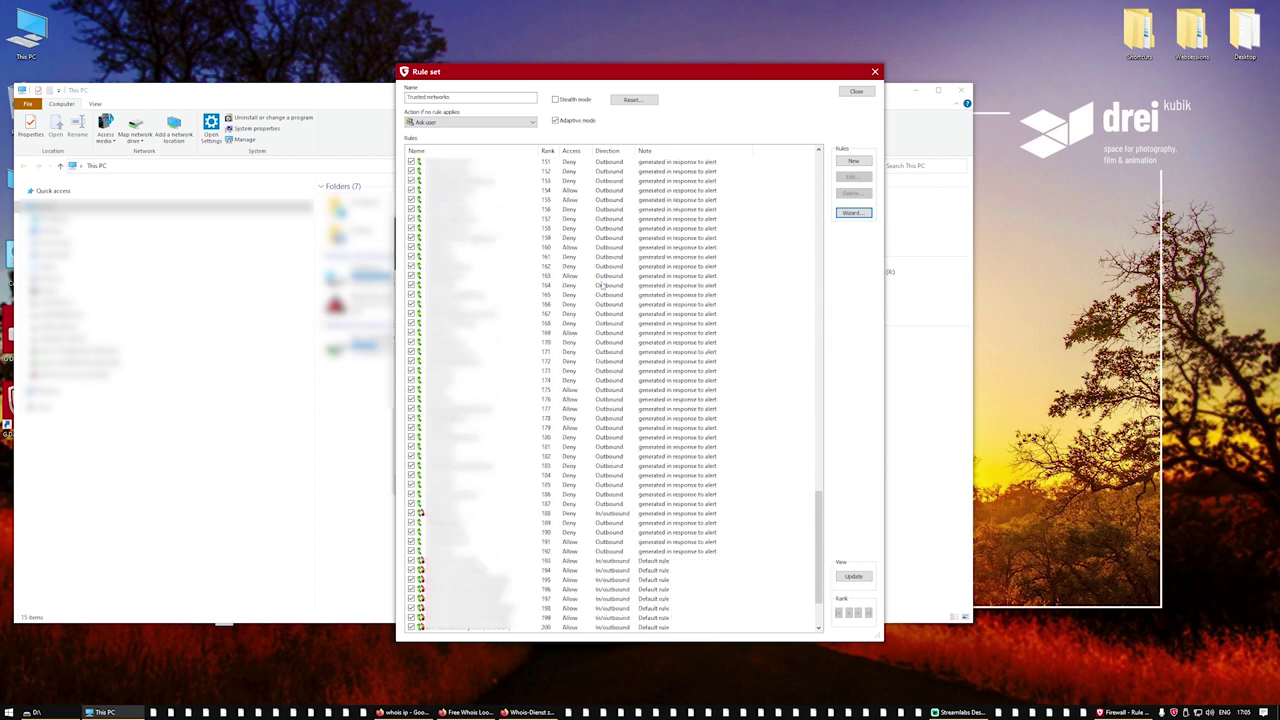
{"action": "scroll", "coordinate": [601, 285], "scroll_direction": "down", "scroll_amount": 3}
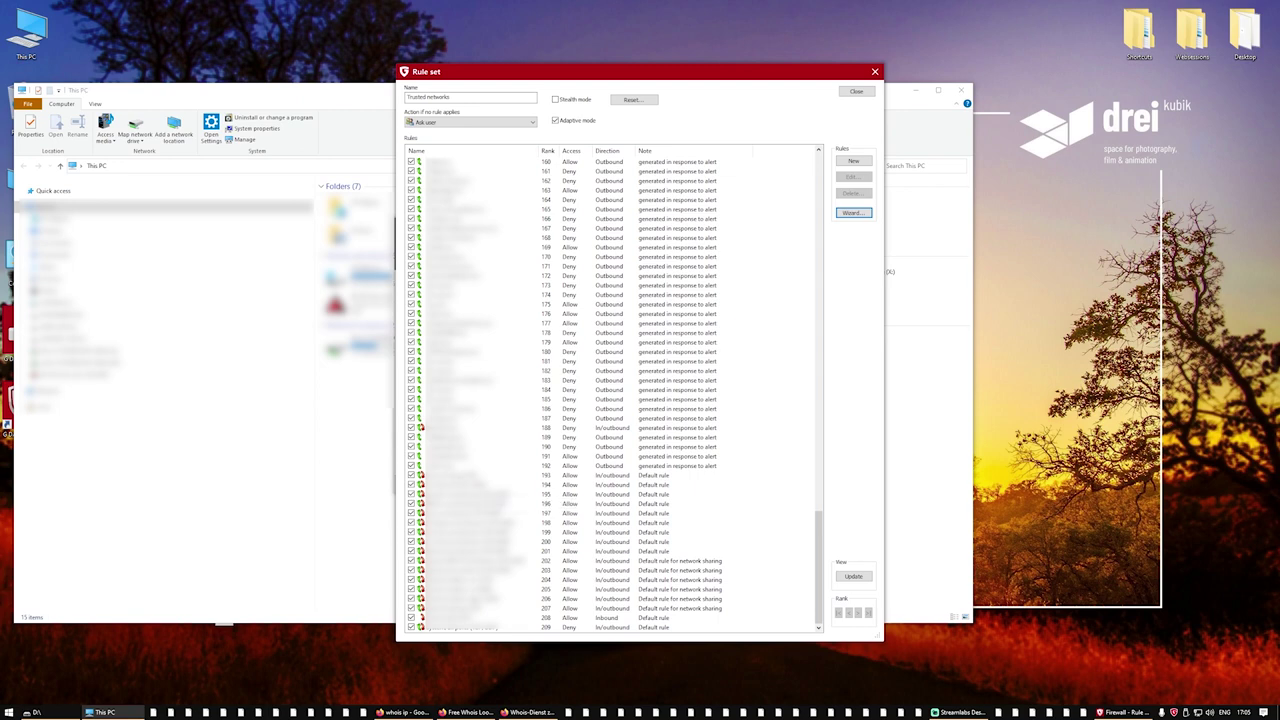
{"action": "left_click", "coordinate": [480, 475]}
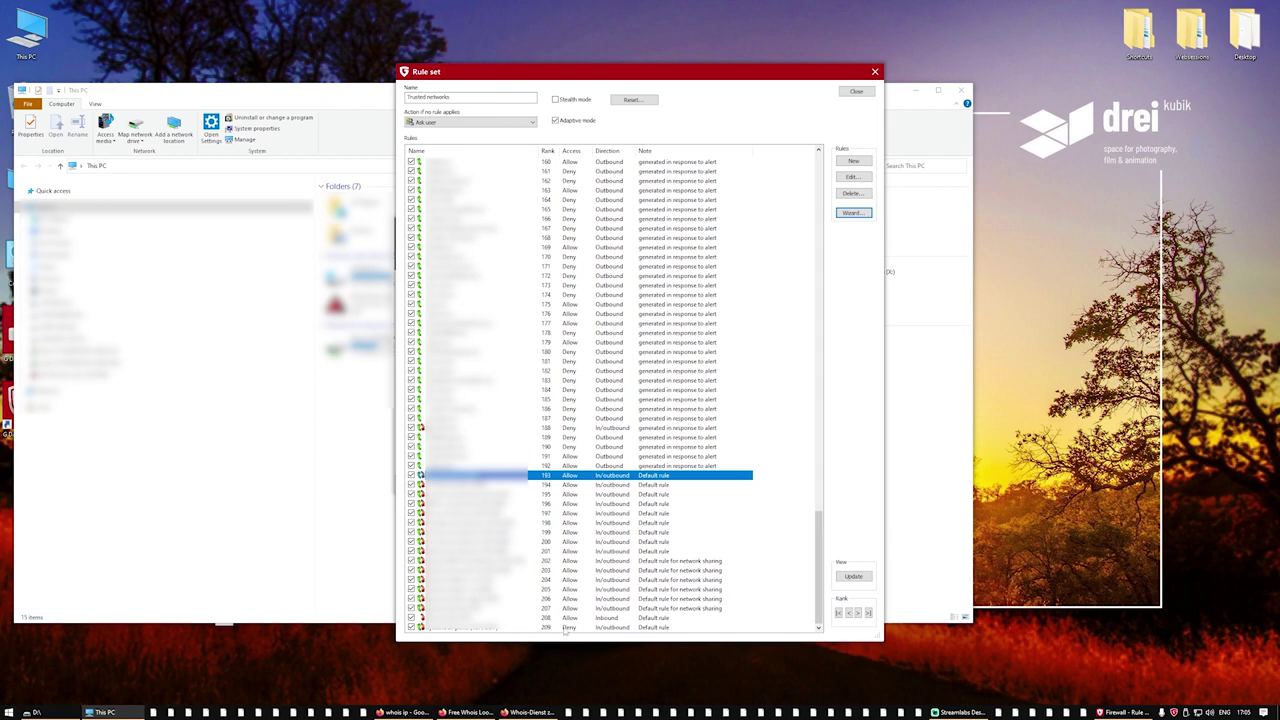
{"action": "left_click_drag", "start_coordinate": [816, 537], "coordinate": [816, 166]}
{"action": "left_click", "coordinate": [662, 162]}
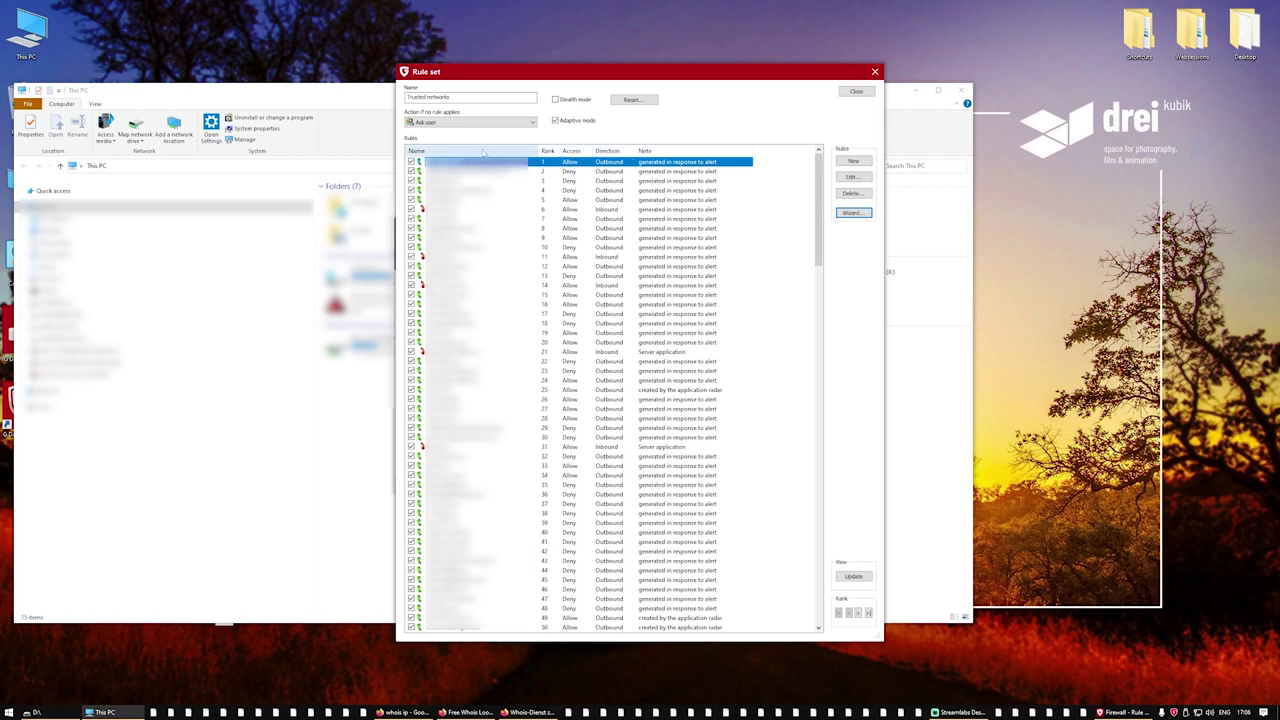
Sort the firewall rules by name, and re-sort them by access with the allowed rules first.
{"action": "left_click", "coordinate": [477, 153]}
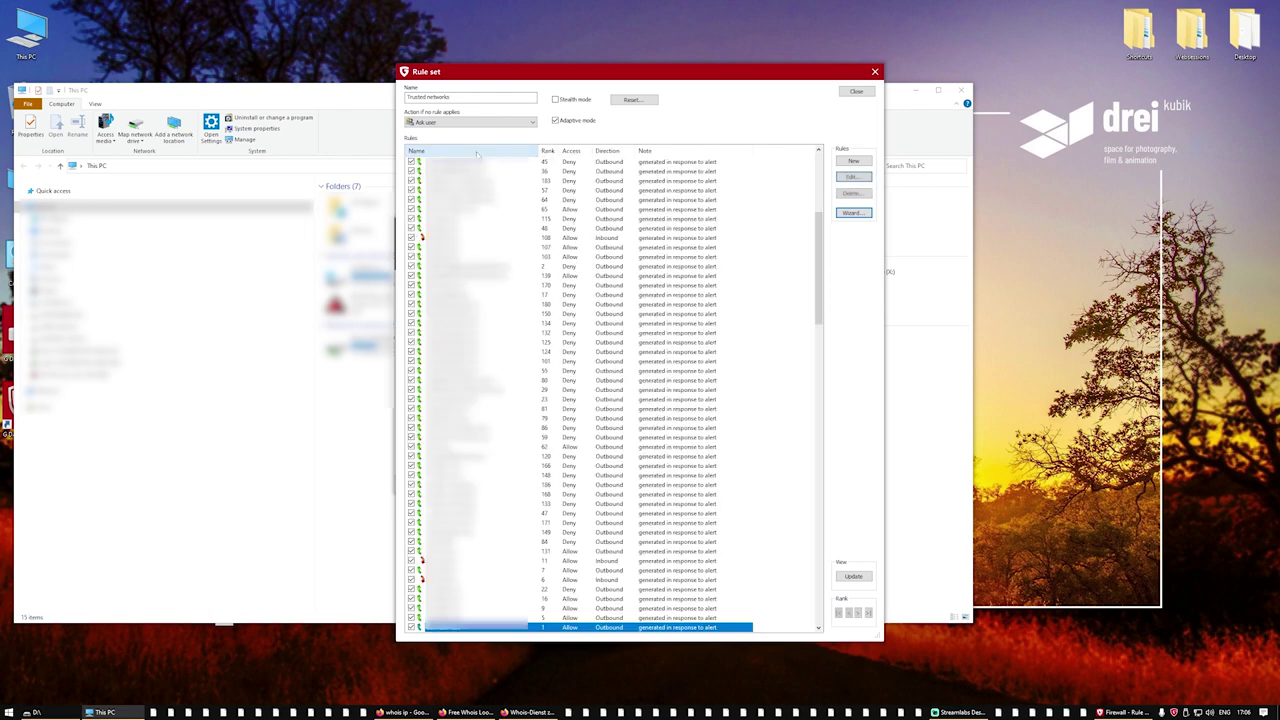
{"action": "scroll", "coordinate": [610, 390], "scroll_direction": "up", "scroll_amount": 9}
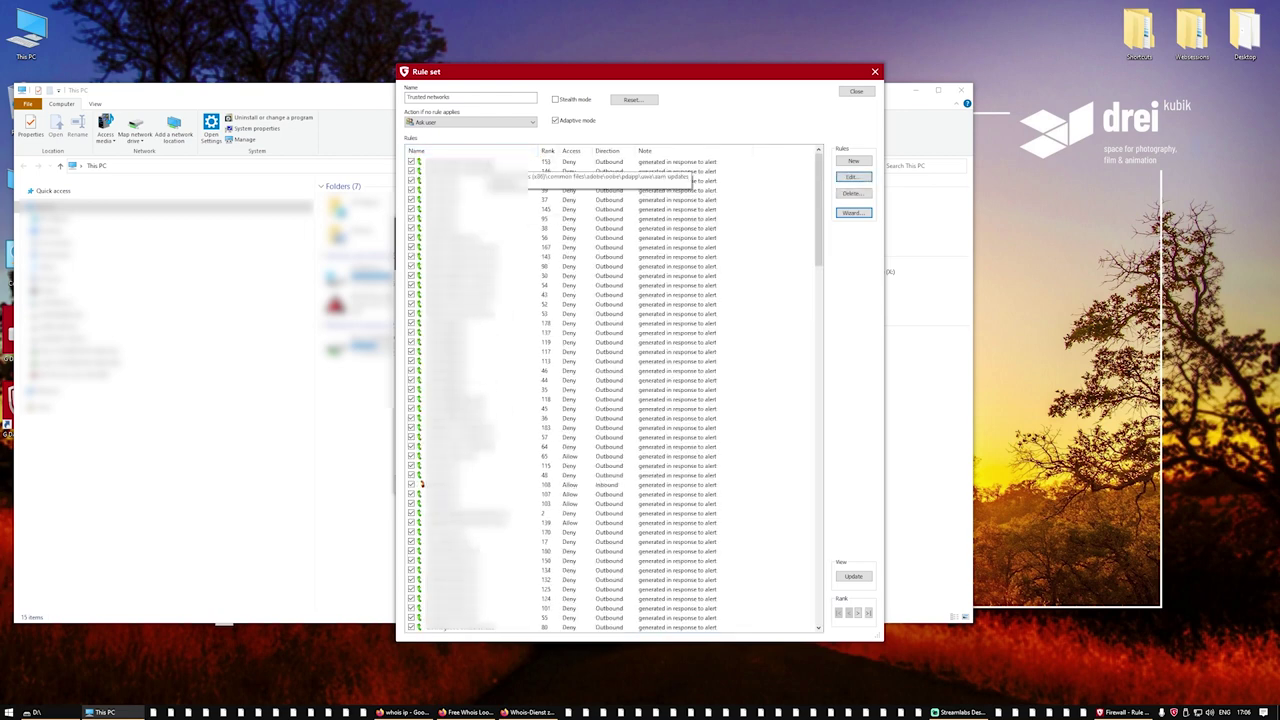
{"action": "left_click", "coordinate": [572, 152]}
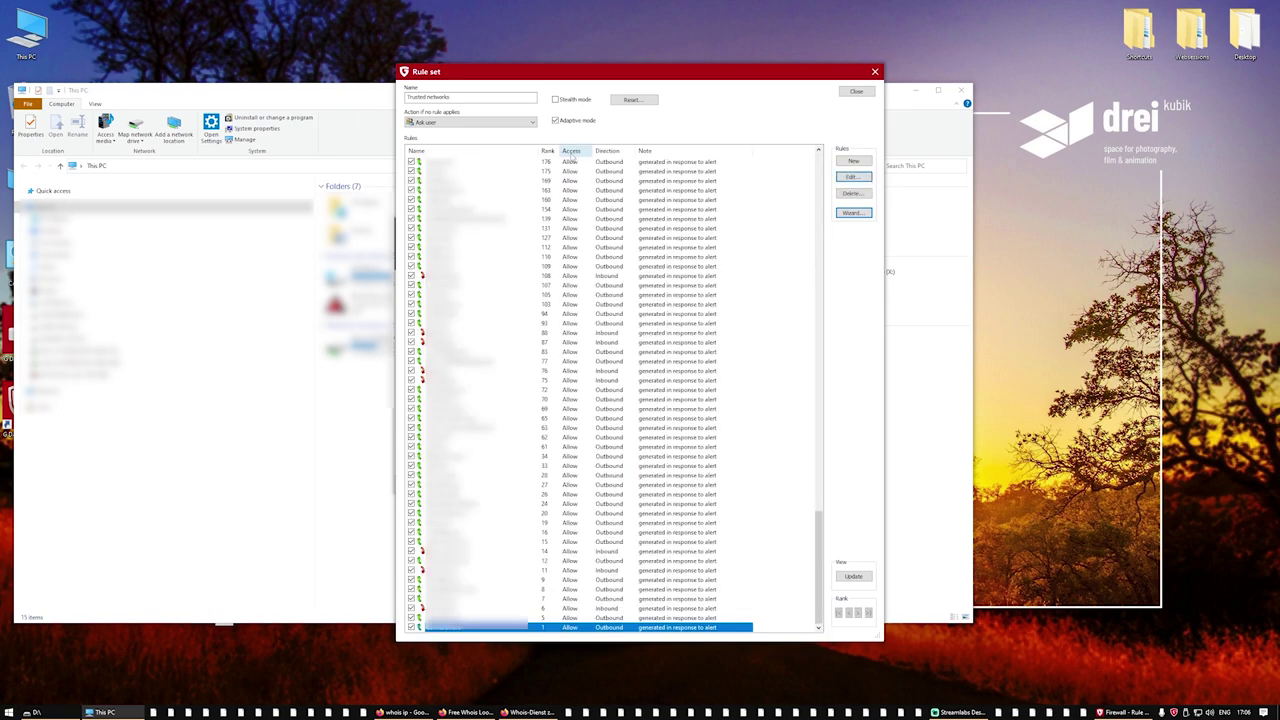
{"action": "left_click", "coordinate": [572, 152]}
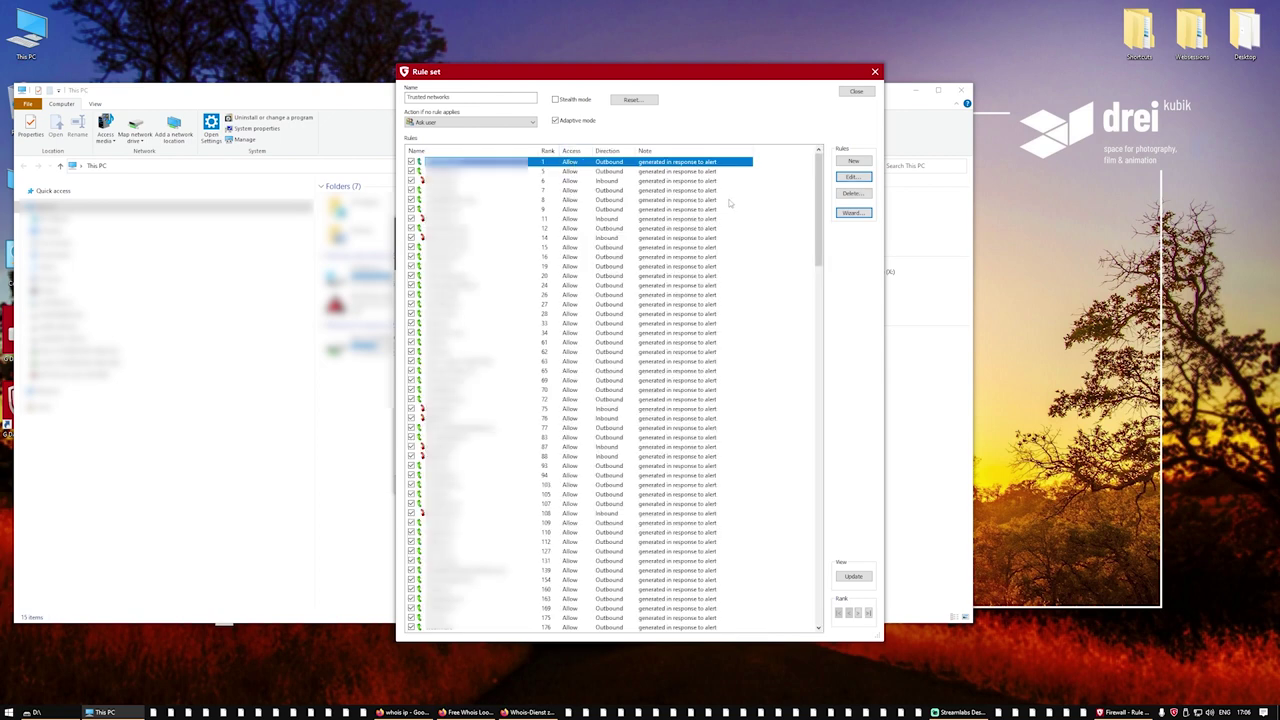
Look through the sorted list from the allowed rules to the denied rules.
{"action": "scroll", "coordinate": [607, 183], "scroll_direction": "down", "scroll_amount": 17}
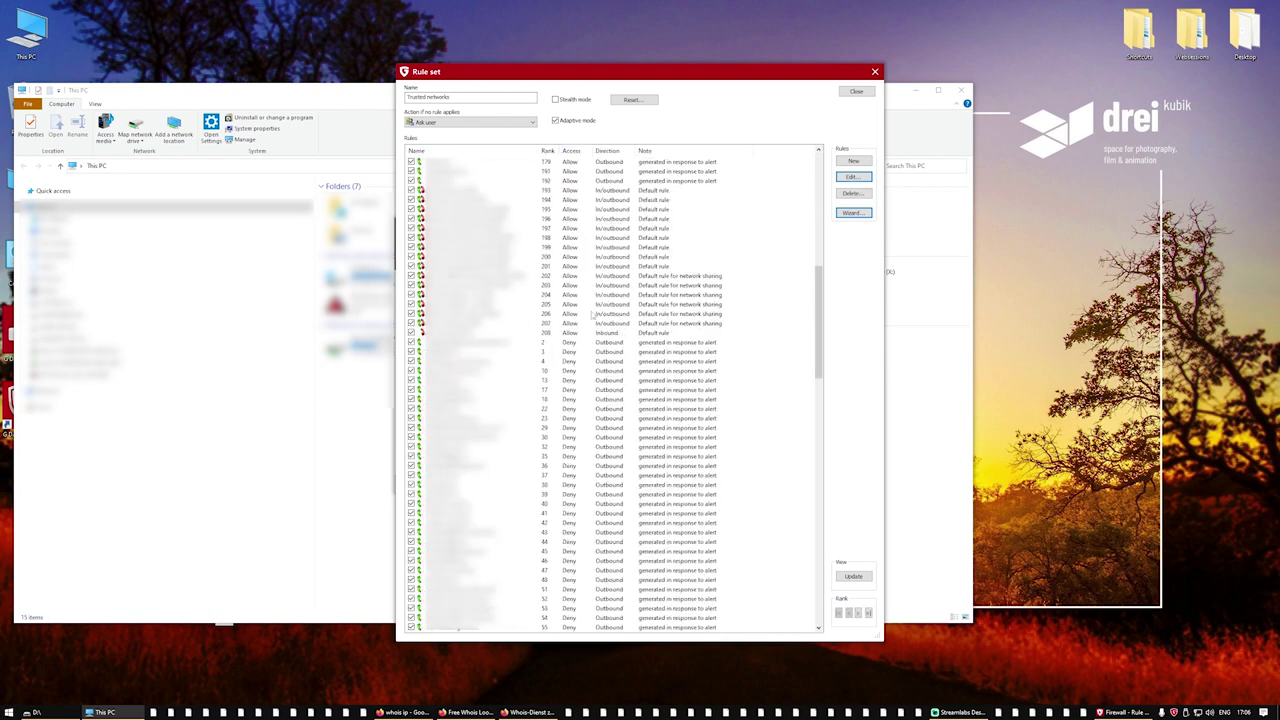
{"action": "left_click", "coordinate": [572, 342]}
{"action": "scroll", "coordinate": [570, 365], "scroll_direction": "down", "scroll_amount": 12}
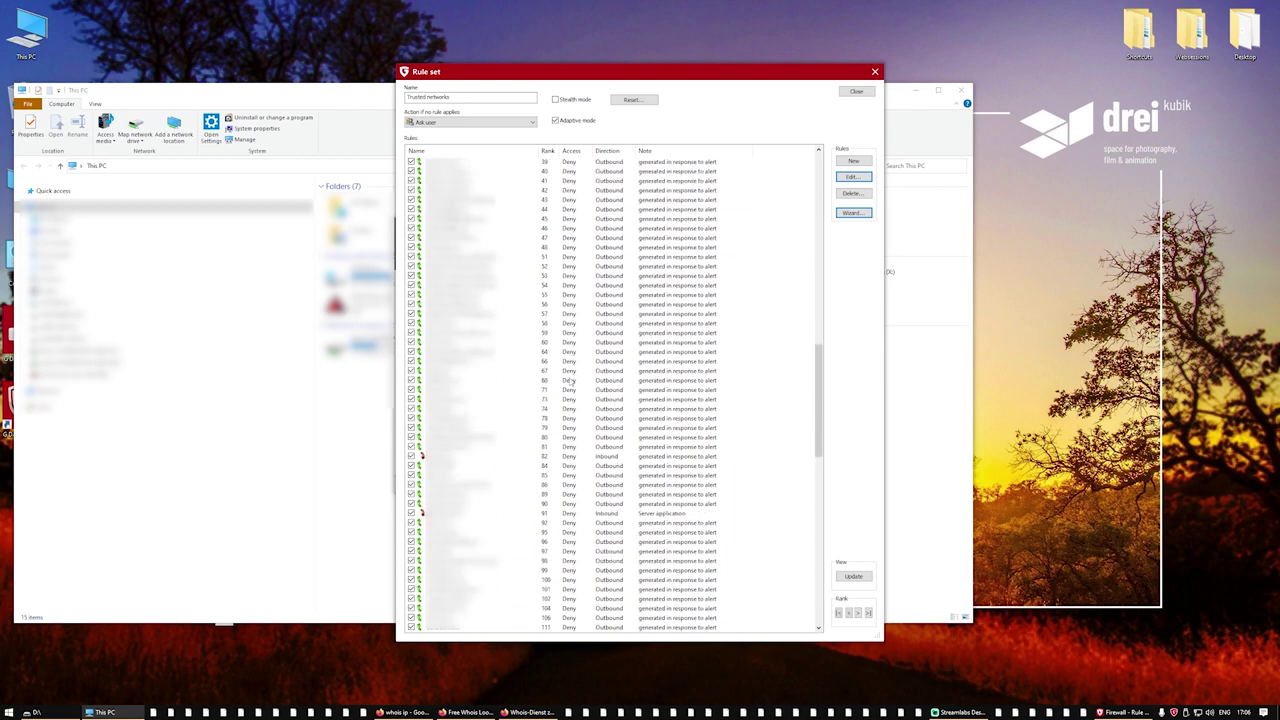
{"action": "scroll", "coordinate": [570, 382], "scroll_direction": "down", "scroll_amount": 20}
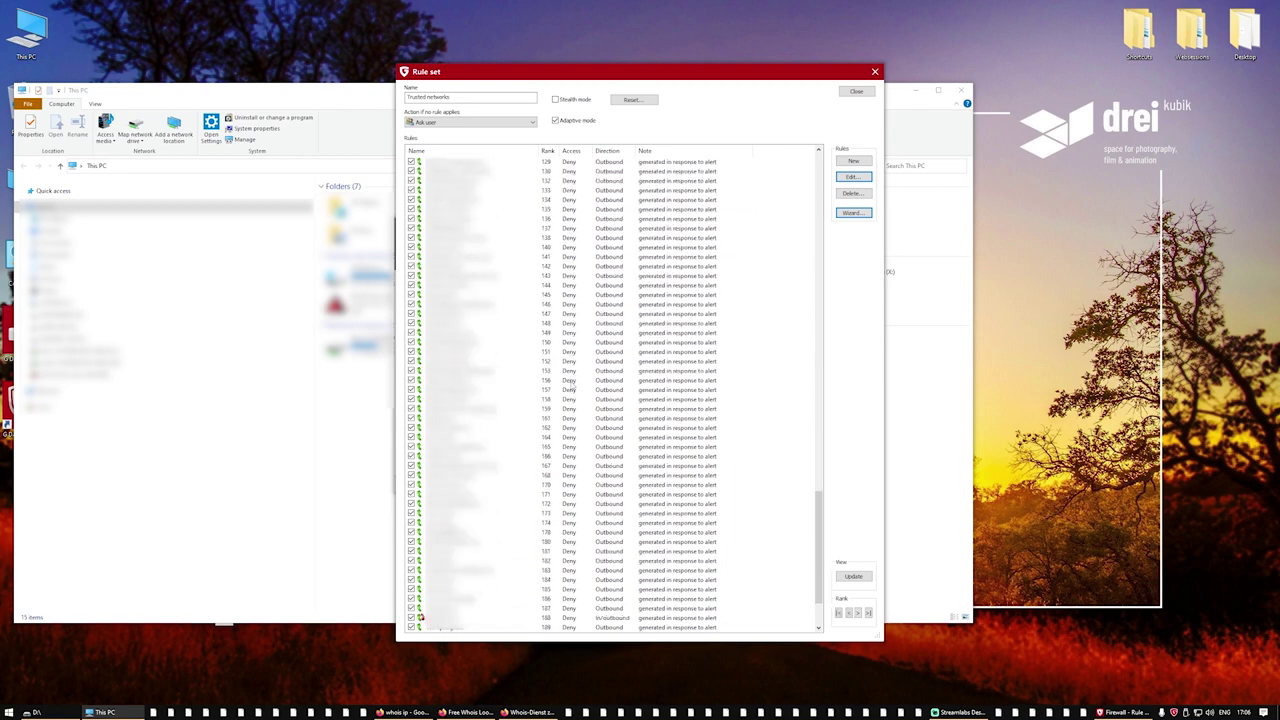
Select the whole range of denied rules in the access-sorted list and look over its extent from last to first.
{"action": "scroll", "coordinate": [570, 385], "scroll_direction": "down", "scroll_amount": 3}
{"action": "left_click", "coordinate": [570, 566], "text": "shift"}
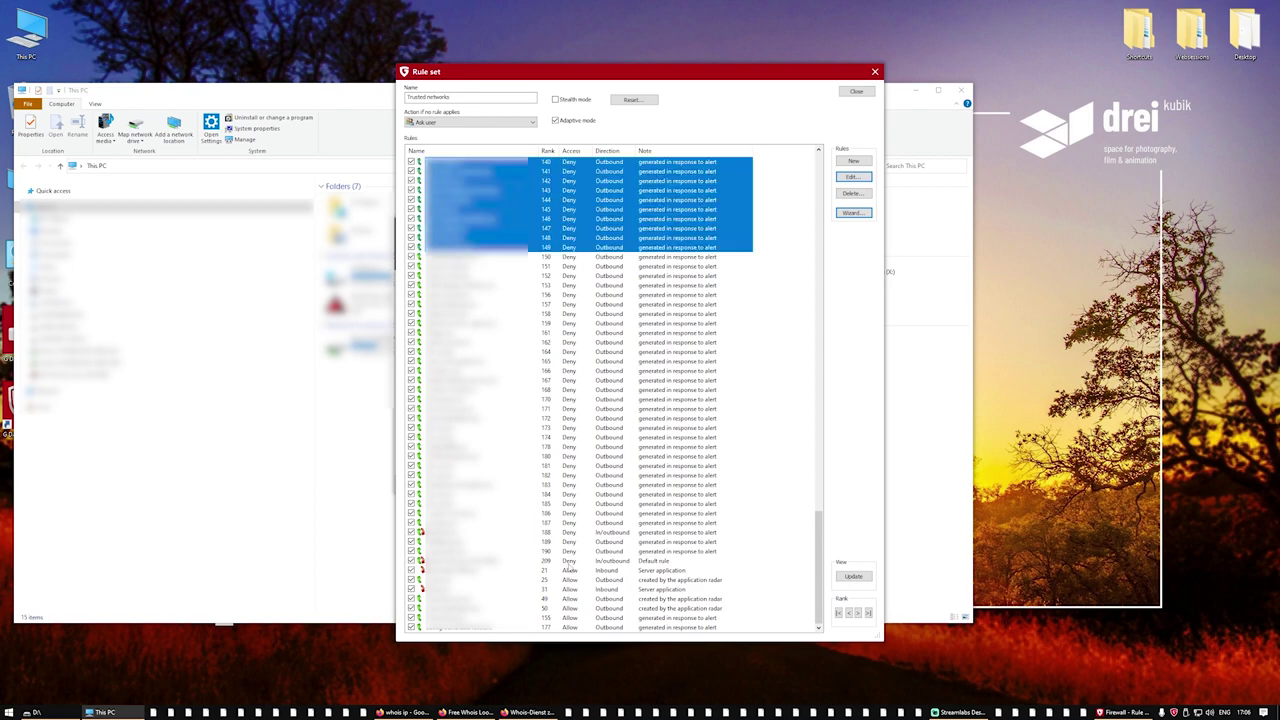
{"action": "key", "text": "ctrl+a"}
{"action": "scroll", "coordinate": [580, 500], "scroll_direction": "up", "scroll_amount": 17}
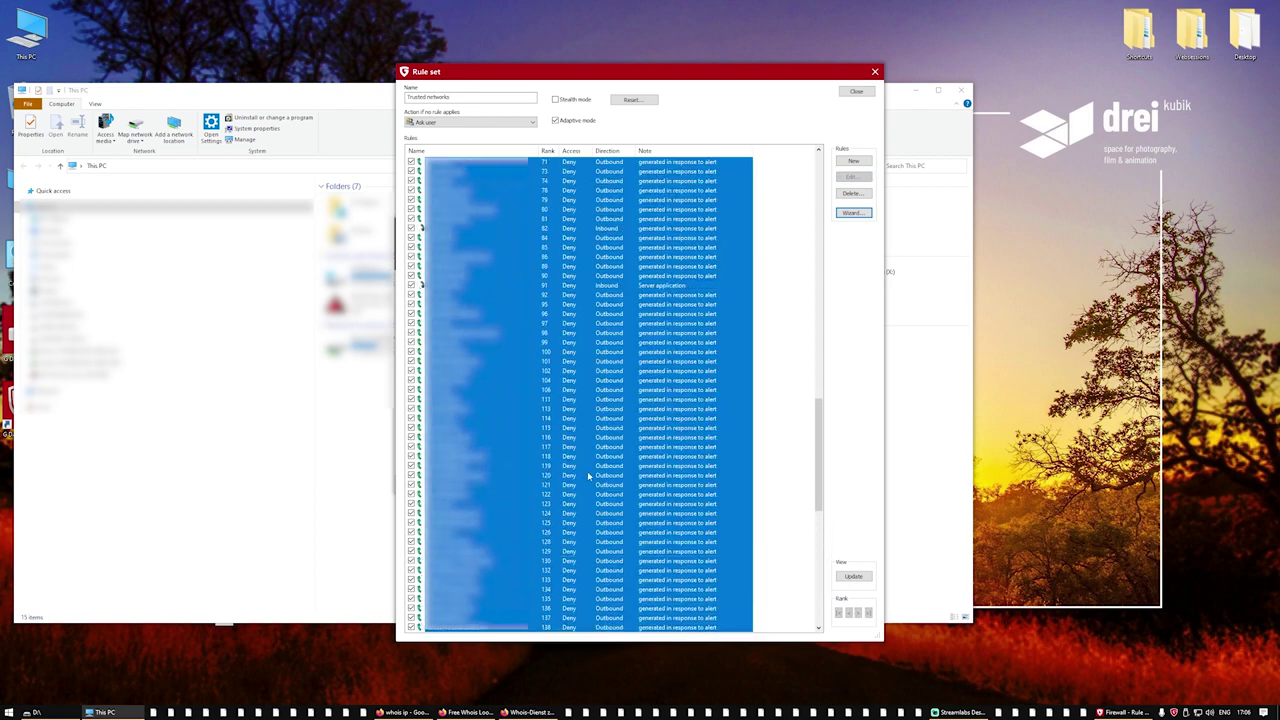
{"action": "scroll", "coordinate": [589, 477], "scroll_direction": "up", "scroll_amount": 15}
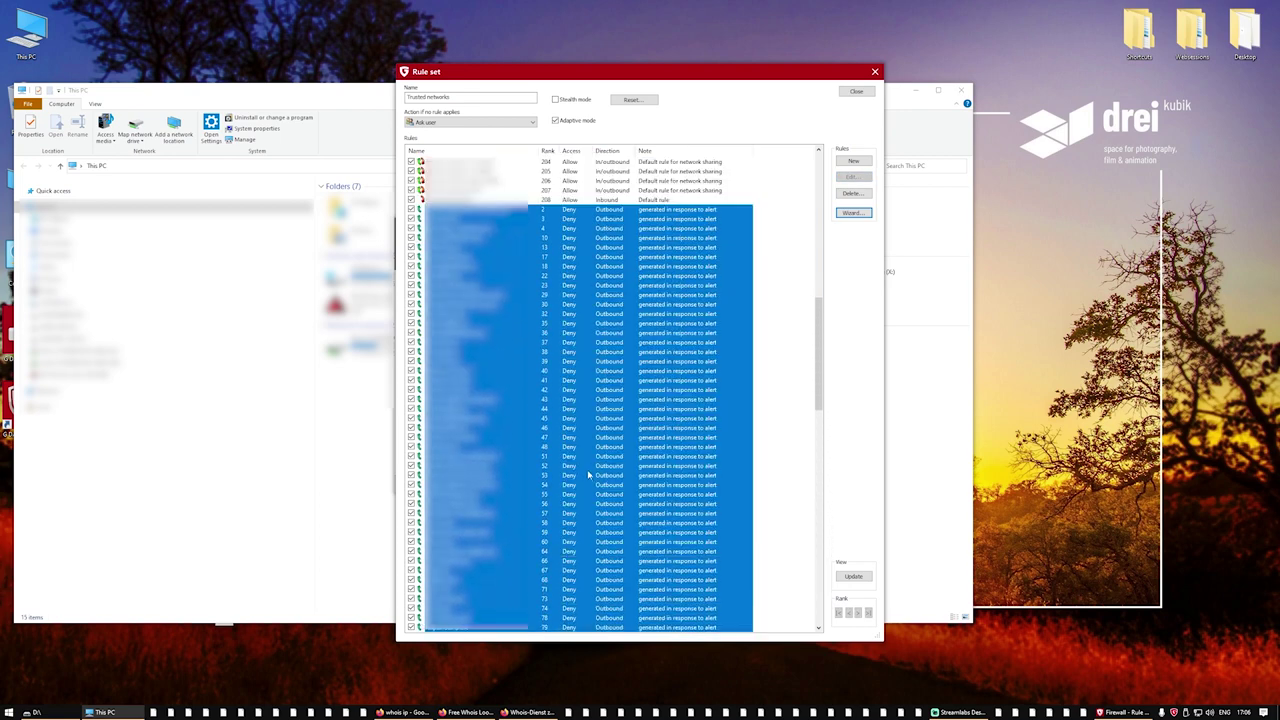
{"action": "key", "text": "Delete"}
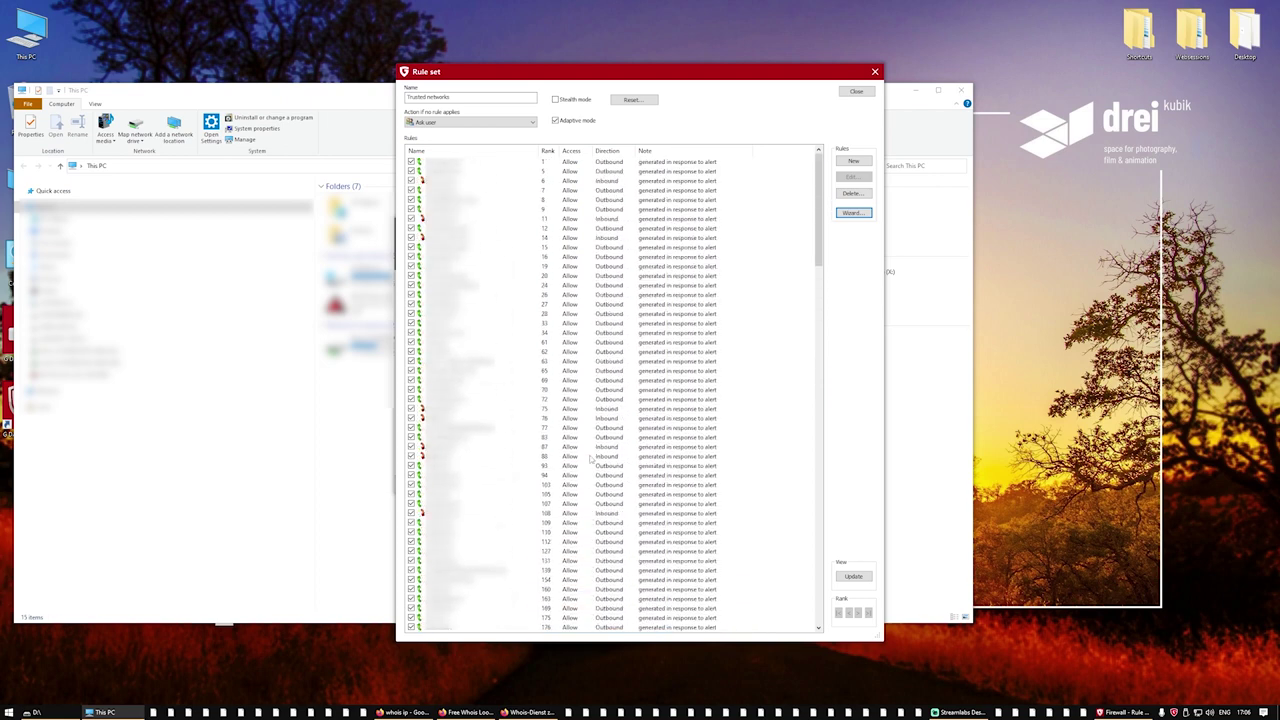
Sort the rules by direction, look through the inbound, outbound and in/outbound groups, and close the rule set.
{"action": "left_click", "coordinate": [609, 151]}
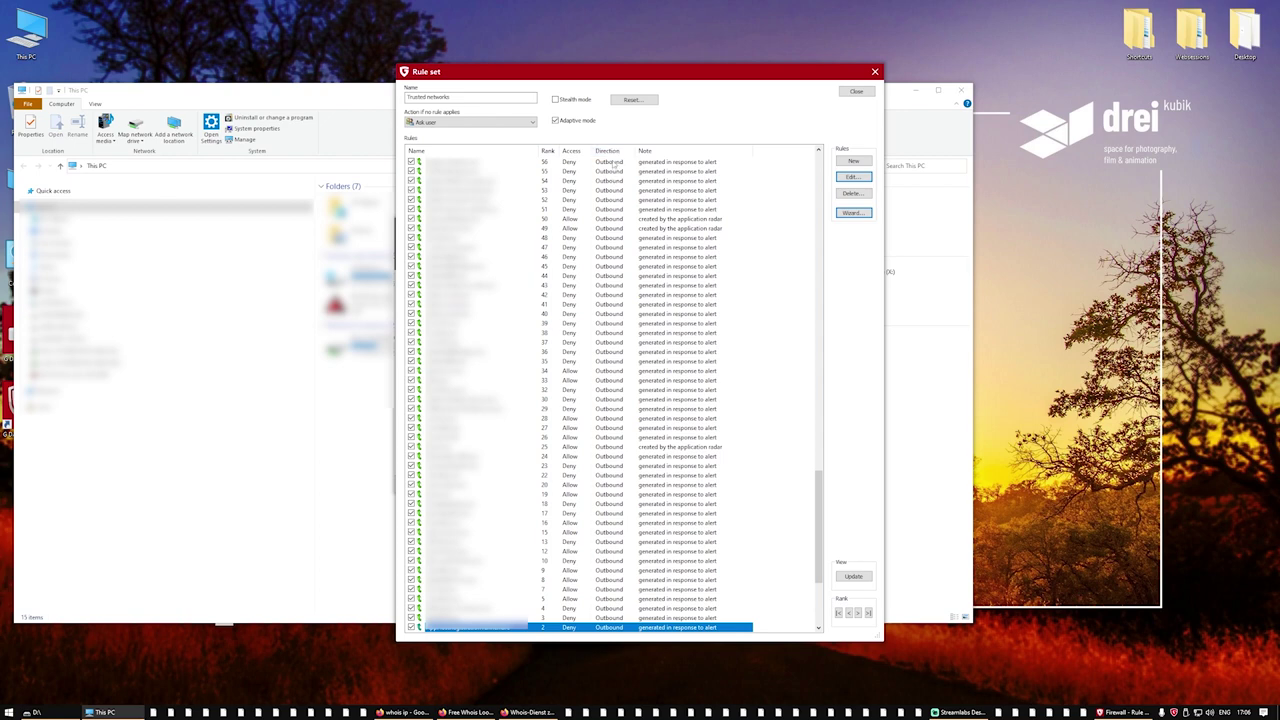
{"action": "left_click", "coordinate": [613, 162]}
{"action": "scroll", "coordinate": [613, 171], "scroll_direction": "down", "scroll_amount": 6}
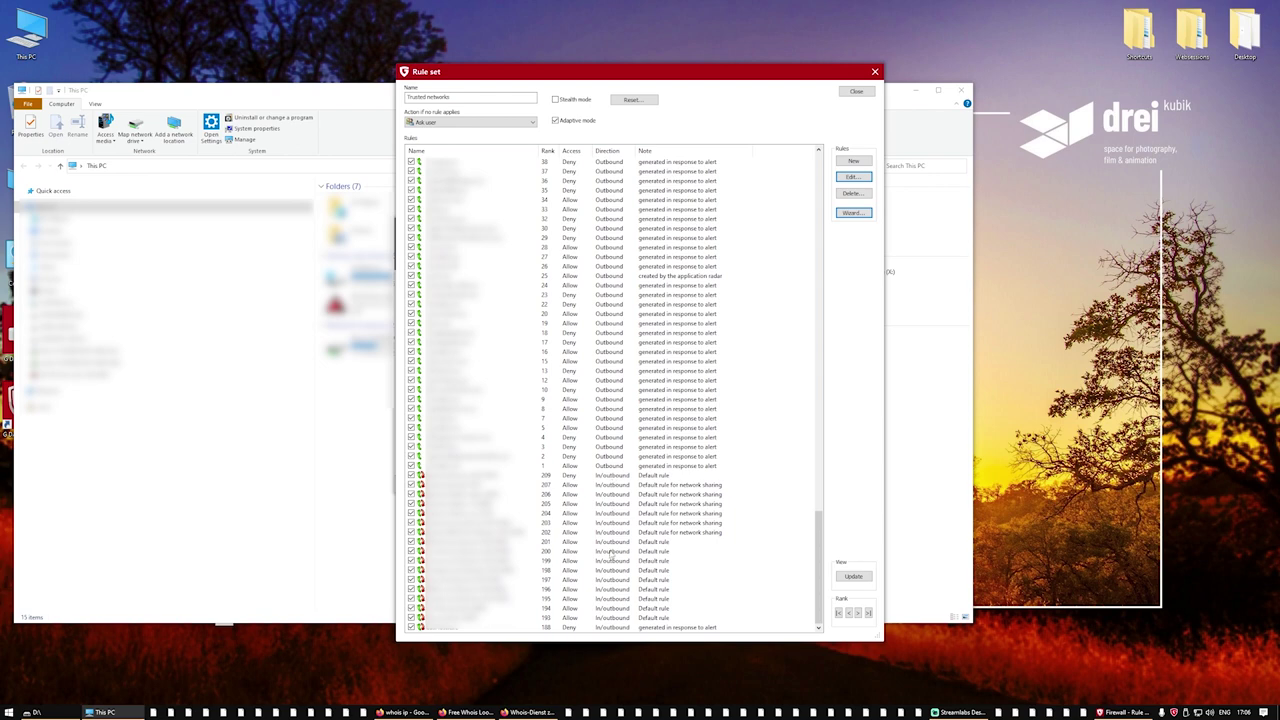
{"action": "scroll", "coordinate": [620, 600], "scroll_direction": "up", "scroll_amount": 20}
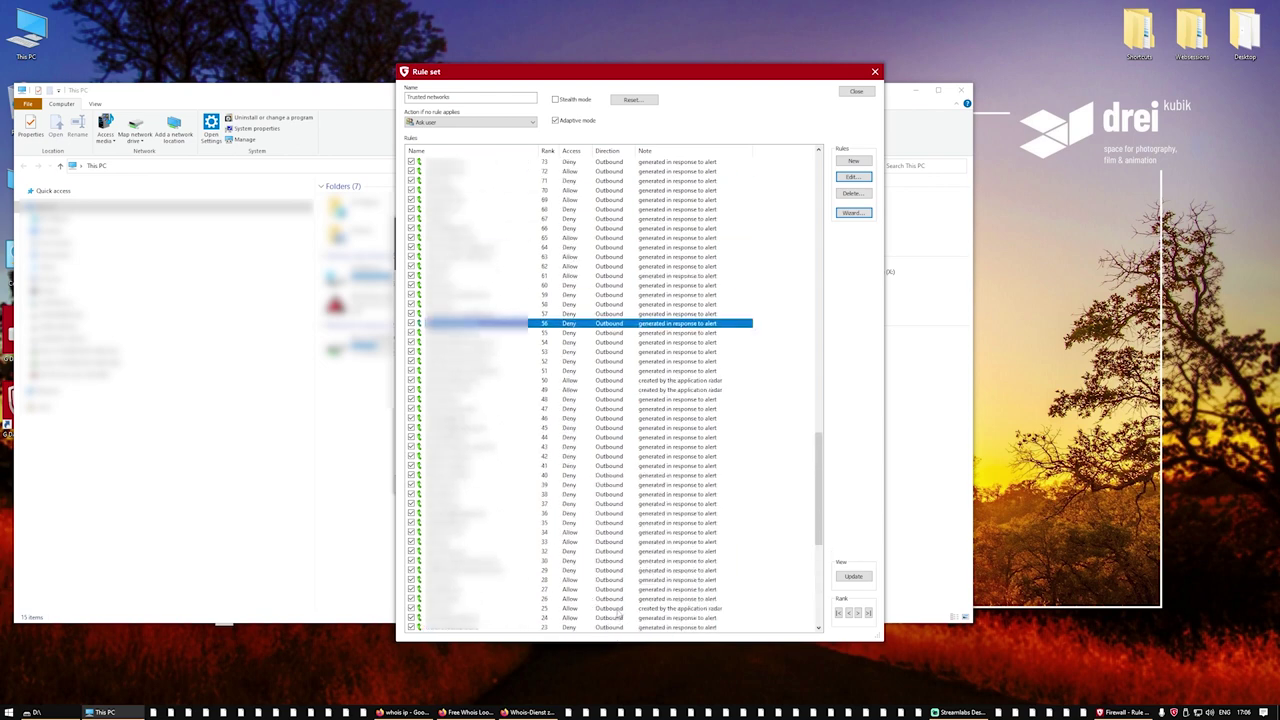
{"action": "scroll", "coordinate": [620, 599], "scroll_direction": "up", "scroll_amount": 8}
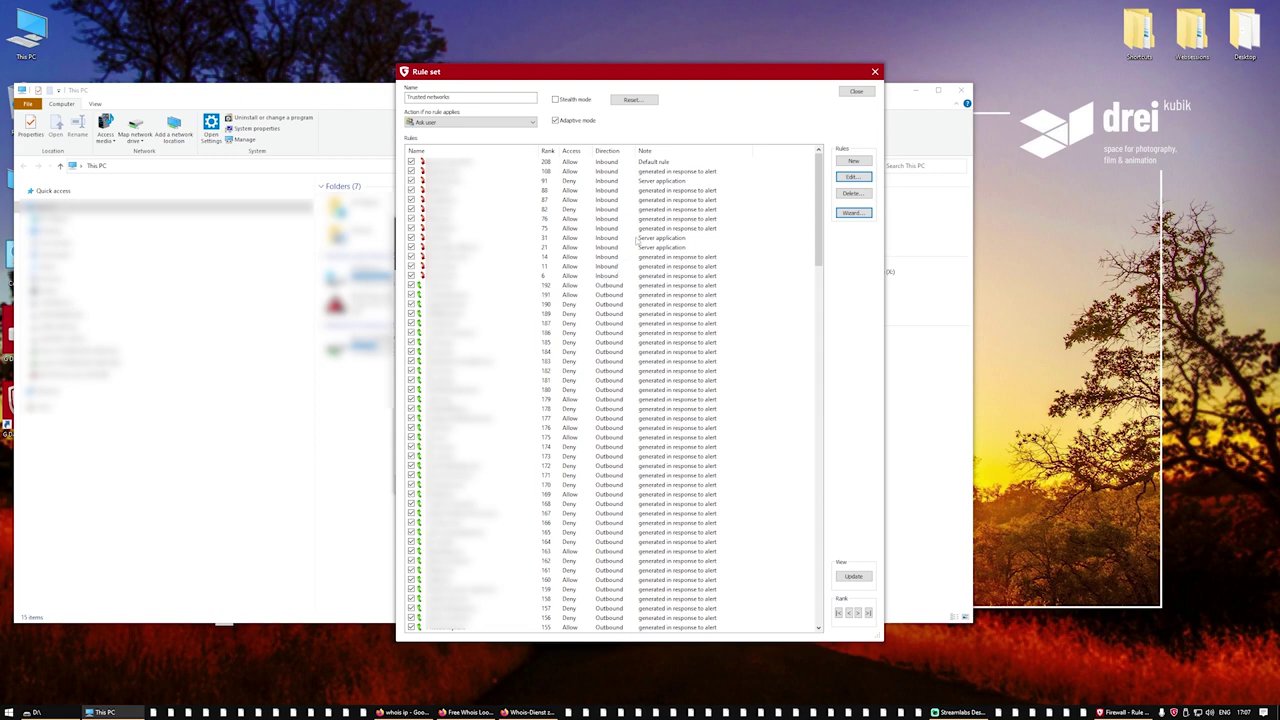
{"action": "left_click", "coordinate": [857, 92]}
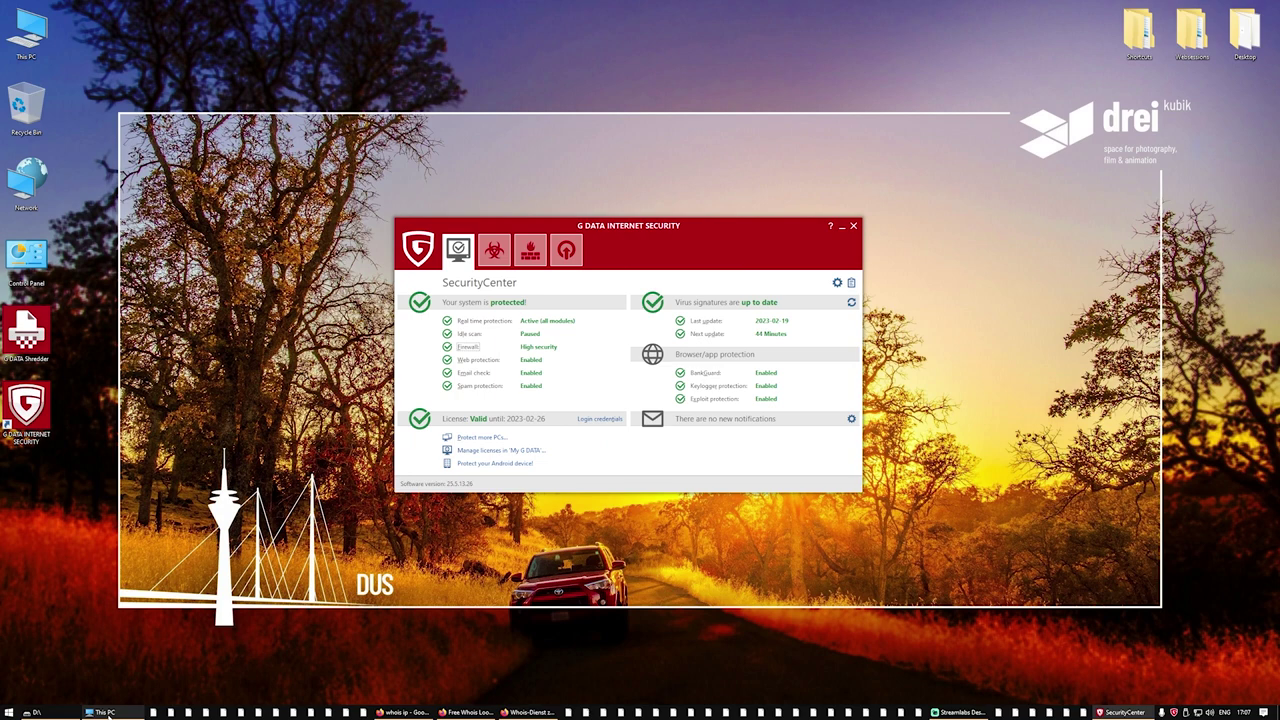
Search Windows for "mail" and launch the Mail app to trigger an outbound connection alert.
{"action": "left_click", "coordinate": [11, 712]}
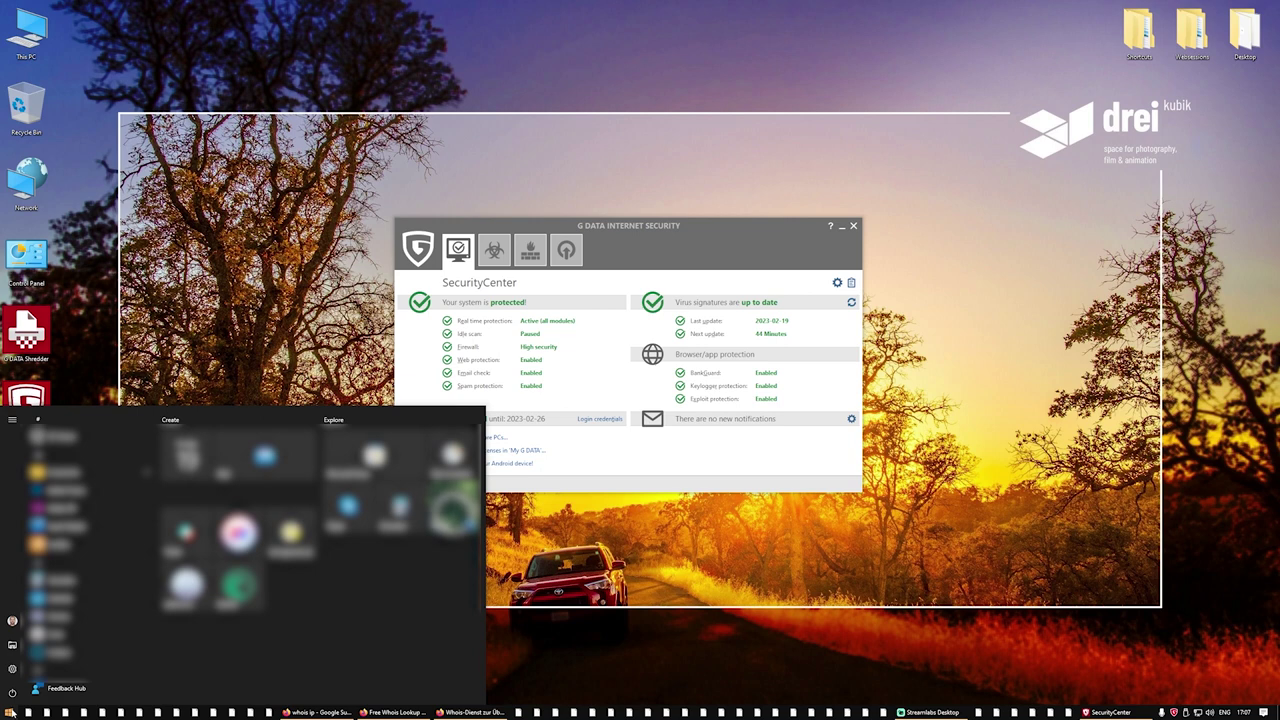
{"action": "type", "text": "mail"}
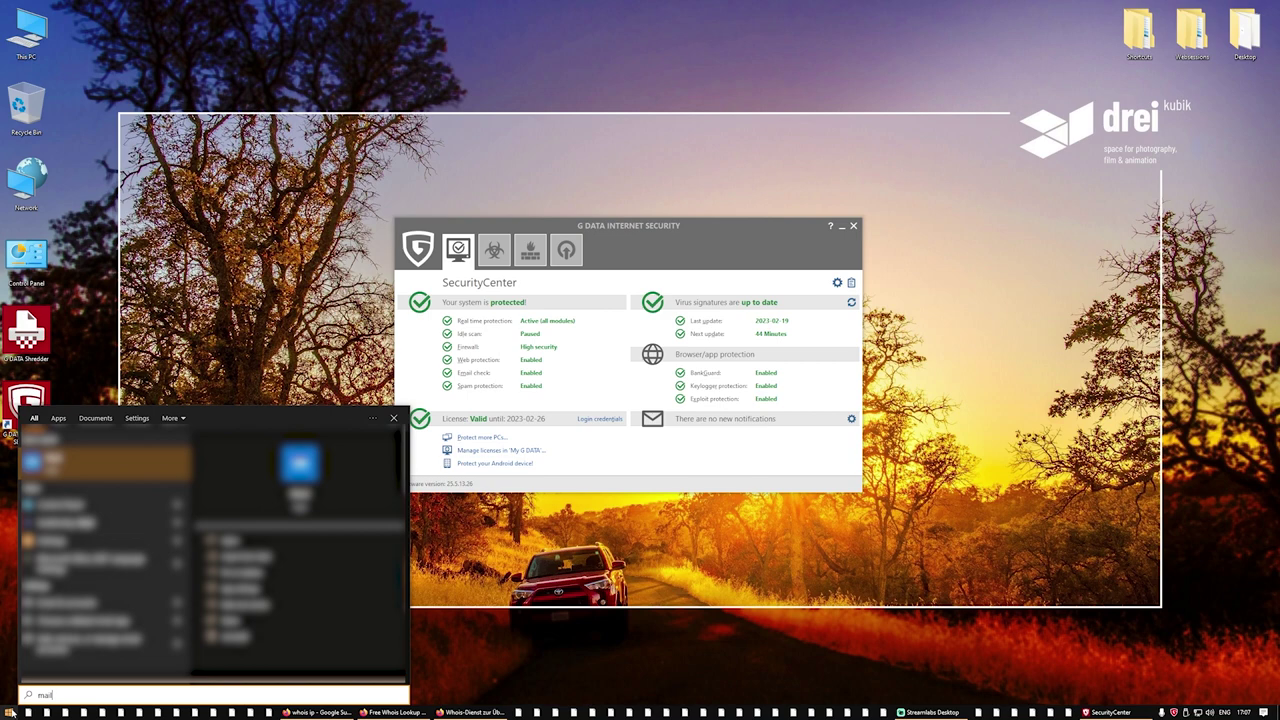
{"action": "key", "text": "Return"}
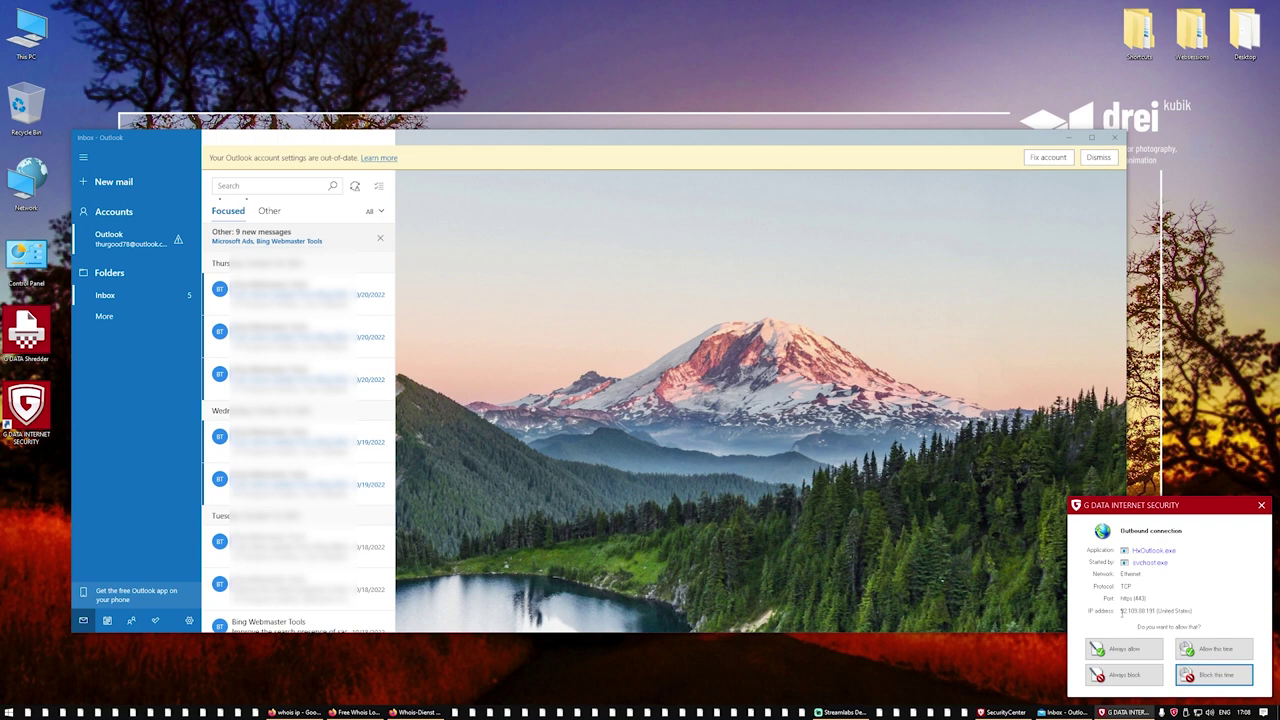
Copy the IP address 52.109.88.191 from the HxOutlook.exe alert and look it up on whois.com in the browser.
{"action": "left_click_drag", "start_coordinate": [1121, 611], "coordinate": [1154, 611]}
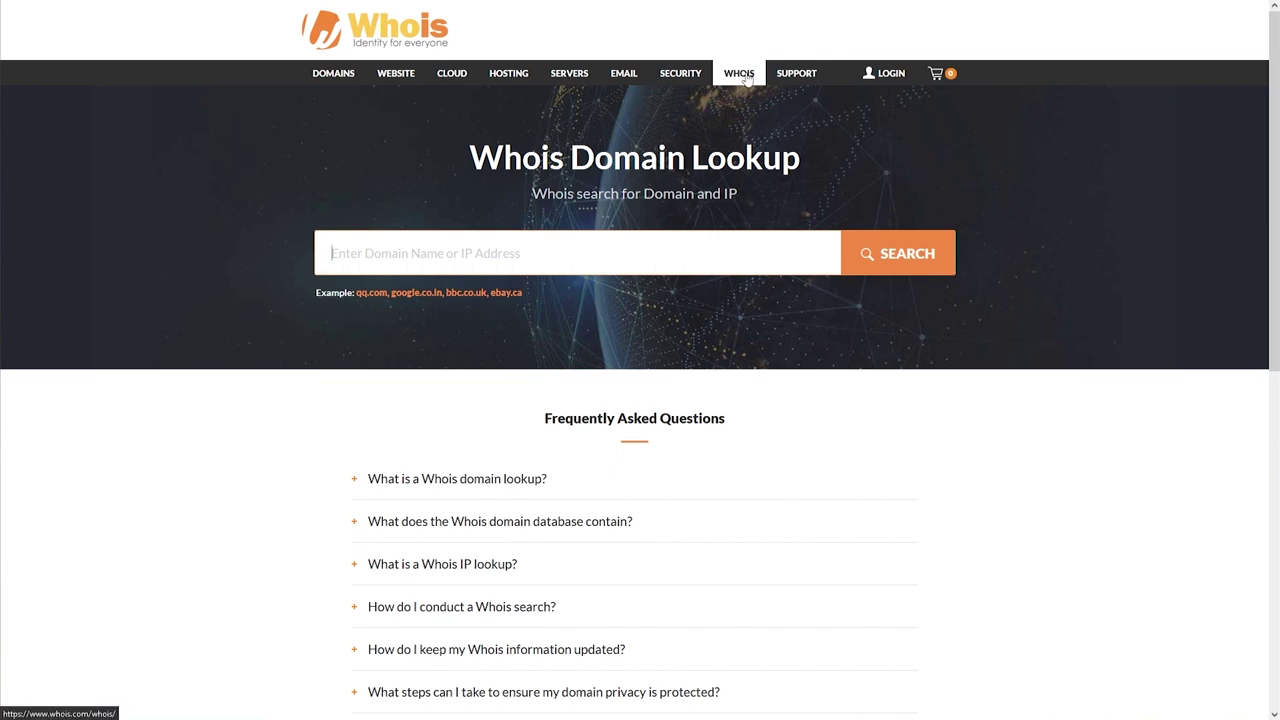
{"action": "left_click", "coordinate": [440, 255]}
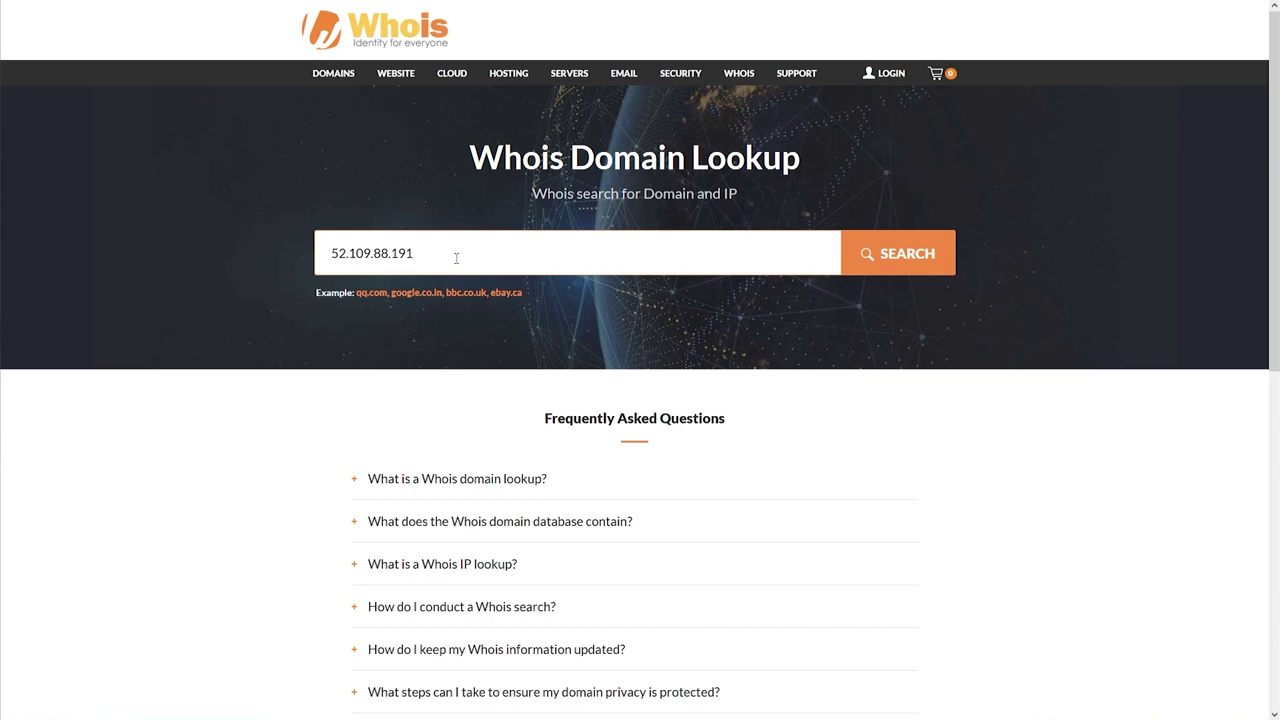
{"action": "left_click", "coordinate": [896, 262]}
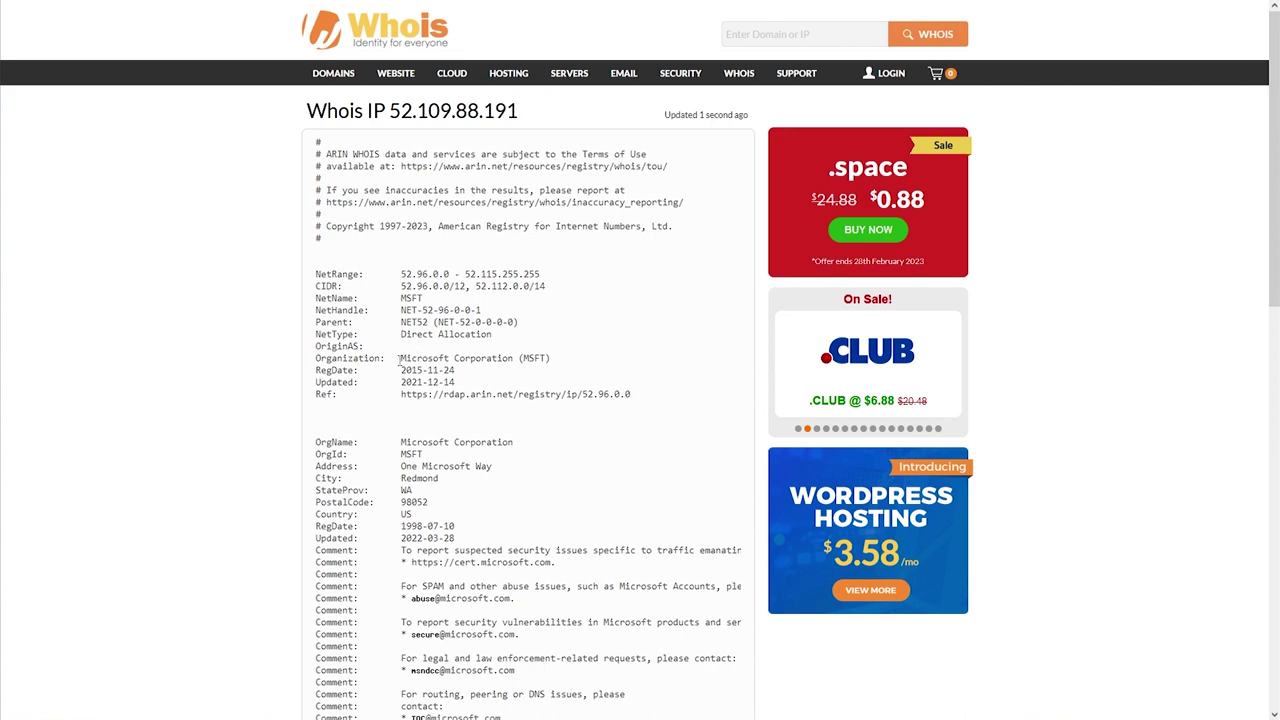
Read through the Whois record's organization and contact details, and check its IP address against the one in the alert.
{"action": "scroll", "coordinate": [667, 509], "scroll_direction": "down", "scroll_amount": 4}
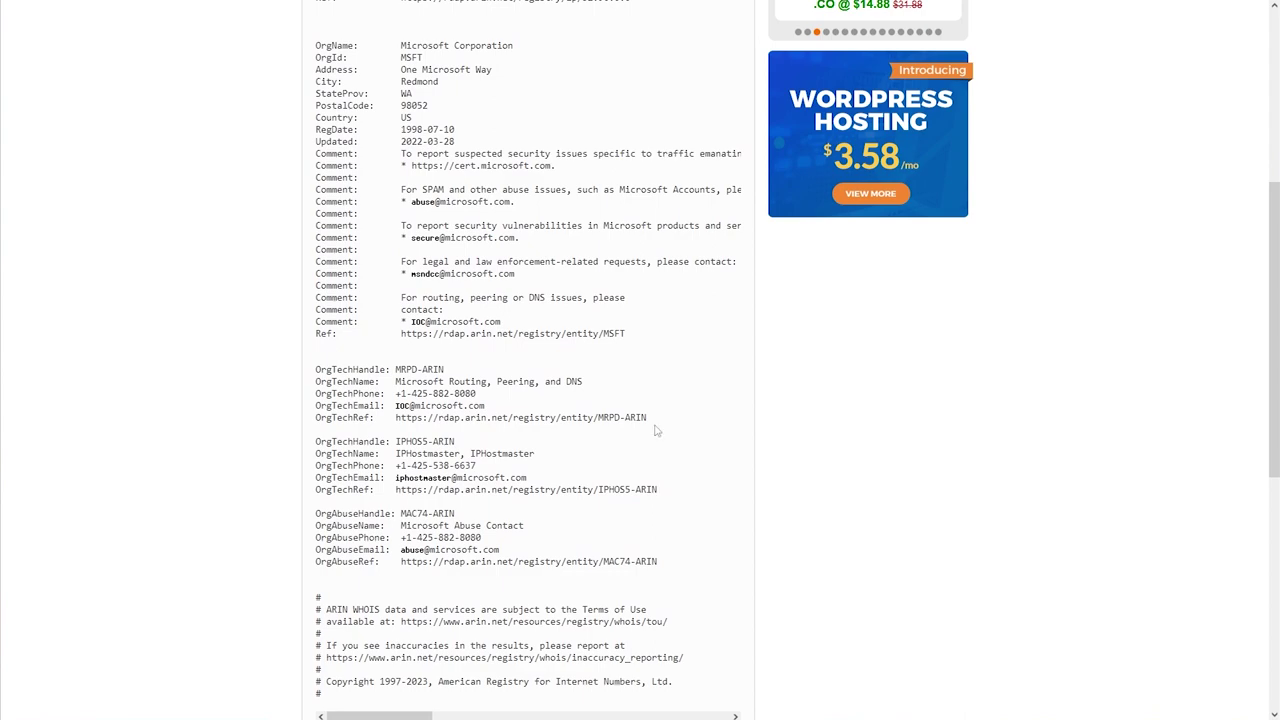
{"action": "scroll", "coordinate": [657, 430], "scroll_direction": "down", "scroll_amount": 2}
{"action": "scroll", "coordinate": [660, 425], "scroll_direction": "up", "scroll_amount": 4}
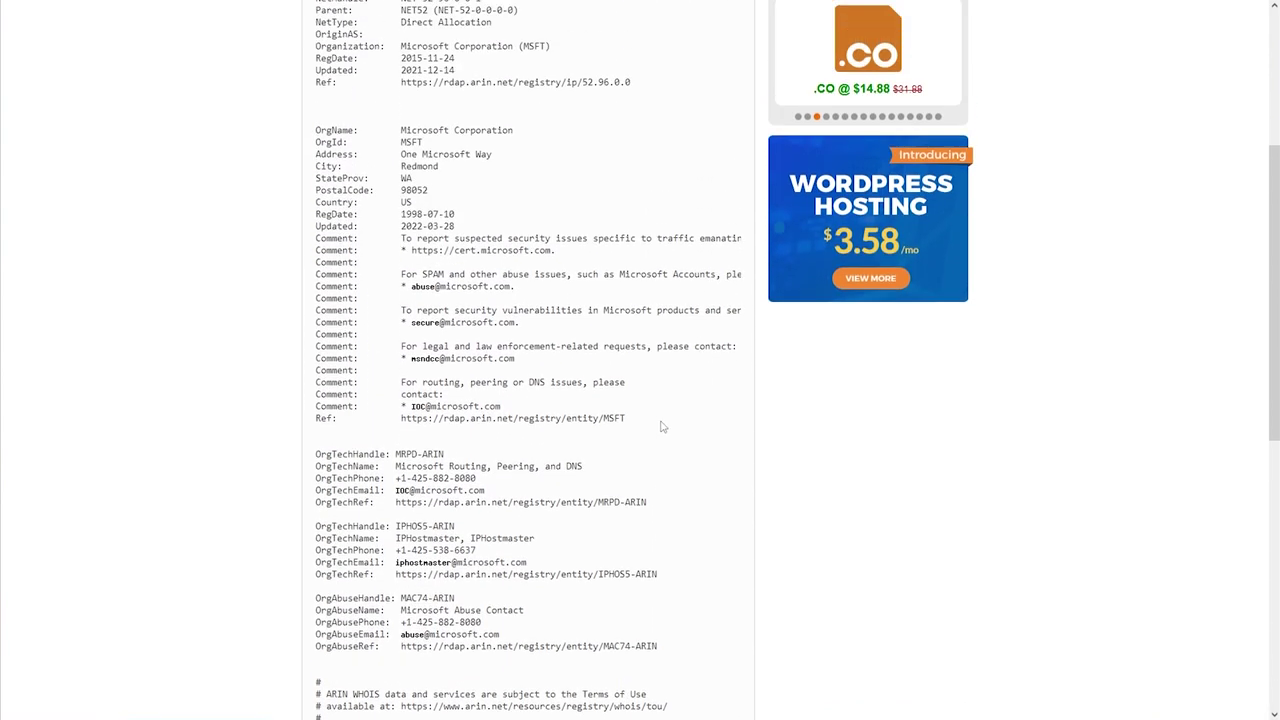
{"action": "scroll", "coordinate": [660, 420], "scroll_direction": "up", "scroll_amount": 2}
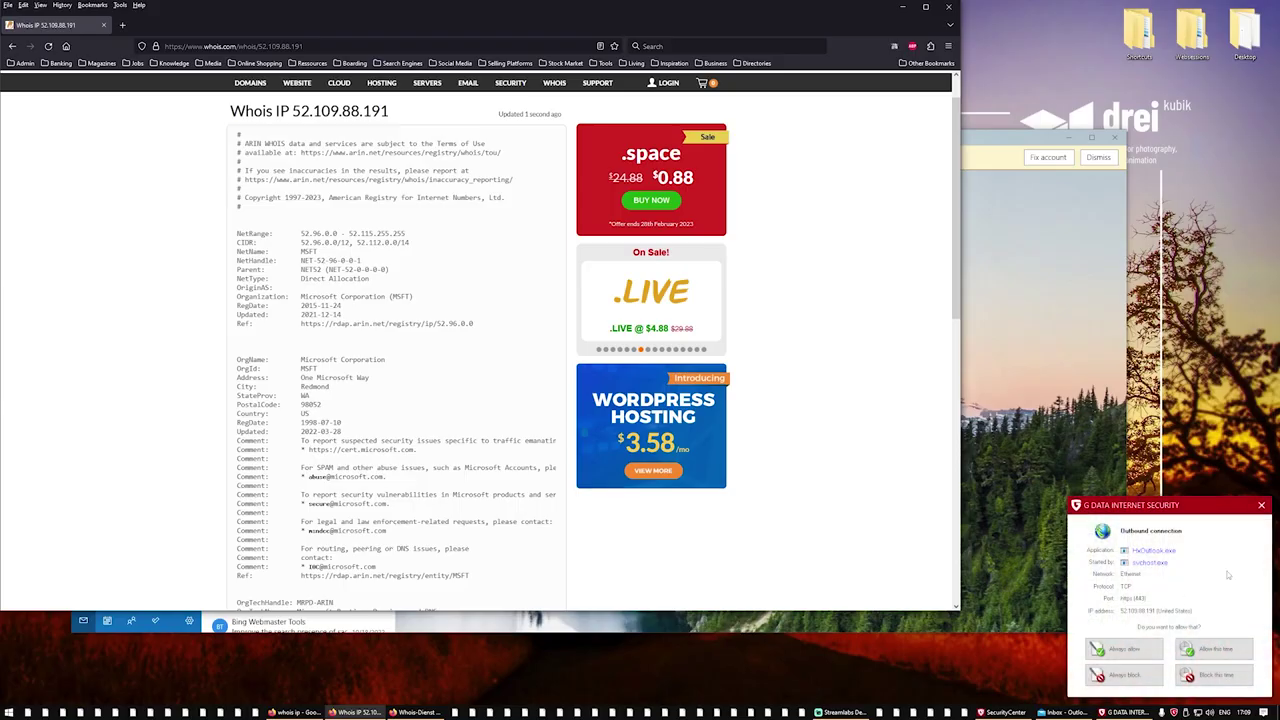
{"action": "double_click", "coordinate": [1213, 606]}
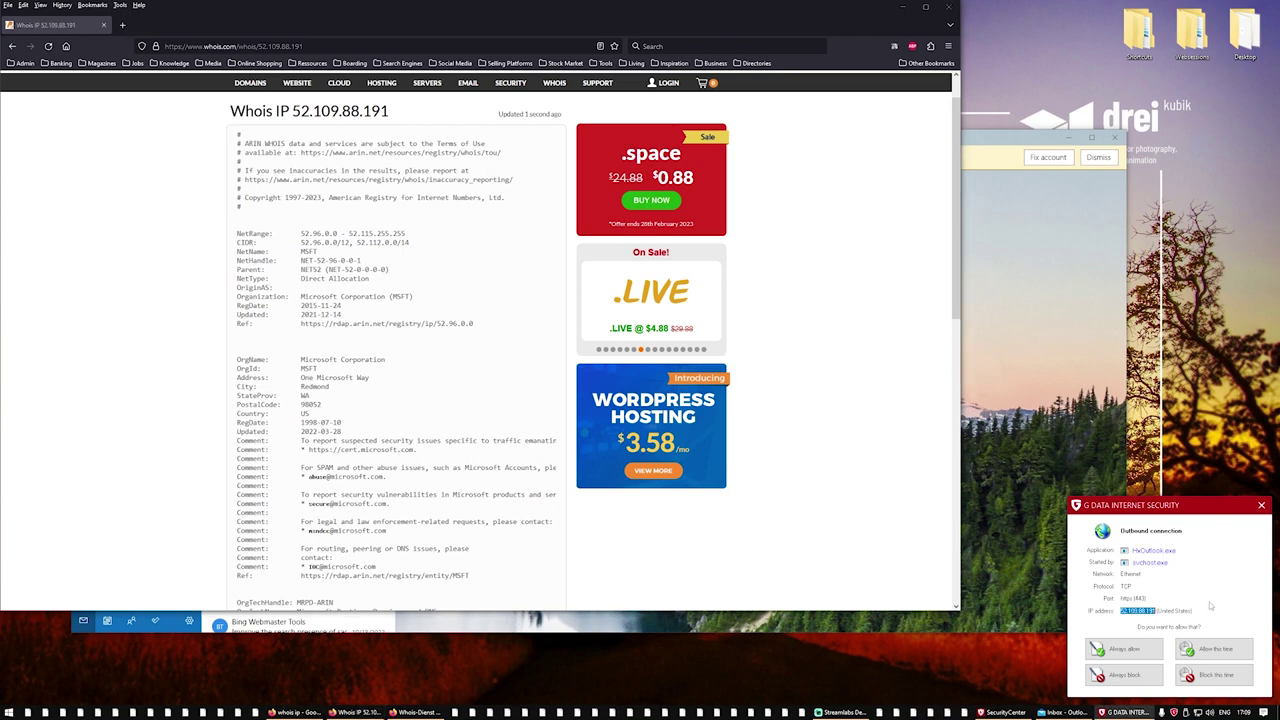
{"action": "left_click", "coordinate": [1187, 611]}
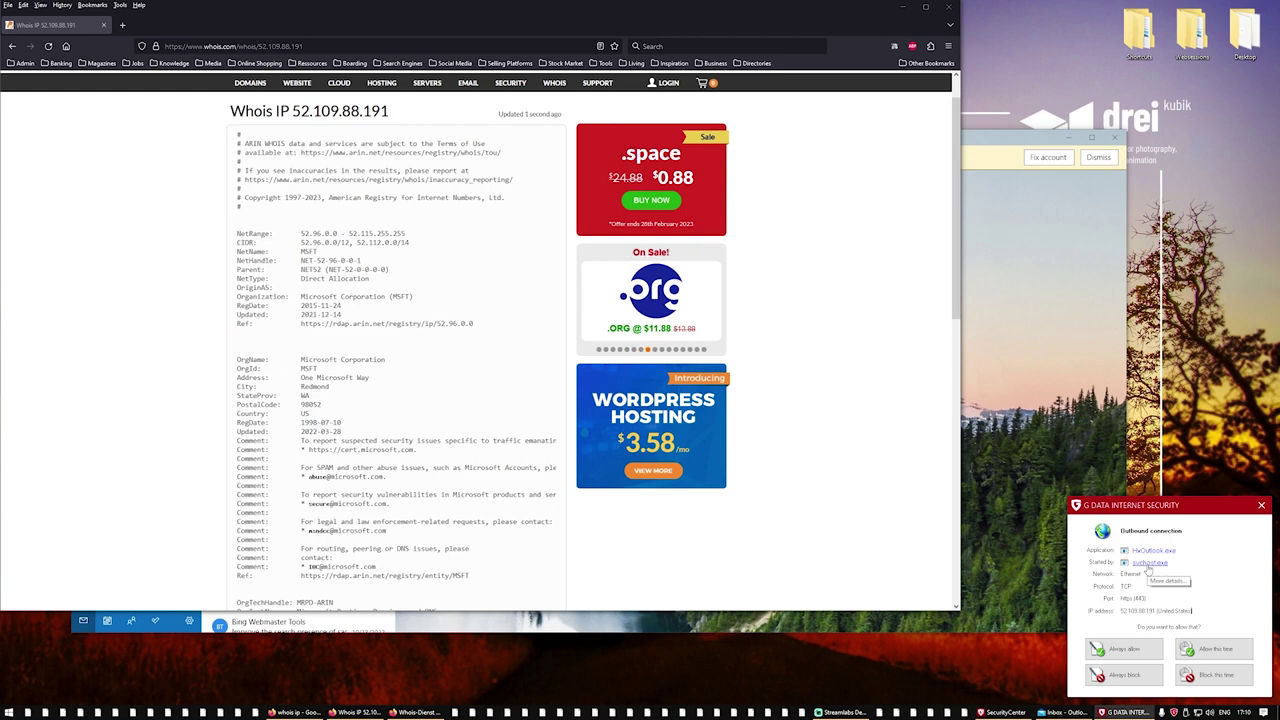
Open the application details of HxOutlook.exe from the alert, locate the file in its program folder, and close that folder.
{"action": "left_click", "coordinate": [1152, 551]}
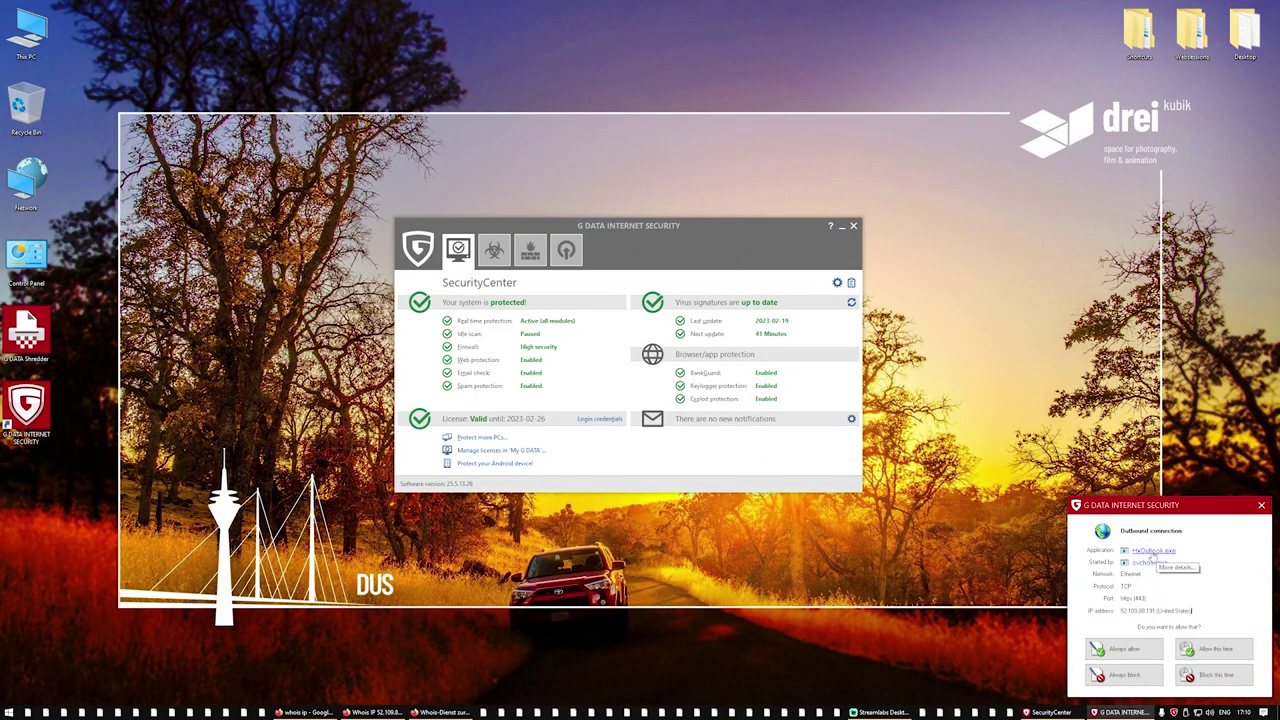
{"action": "left_click", "coordinate": [1152, 551]}
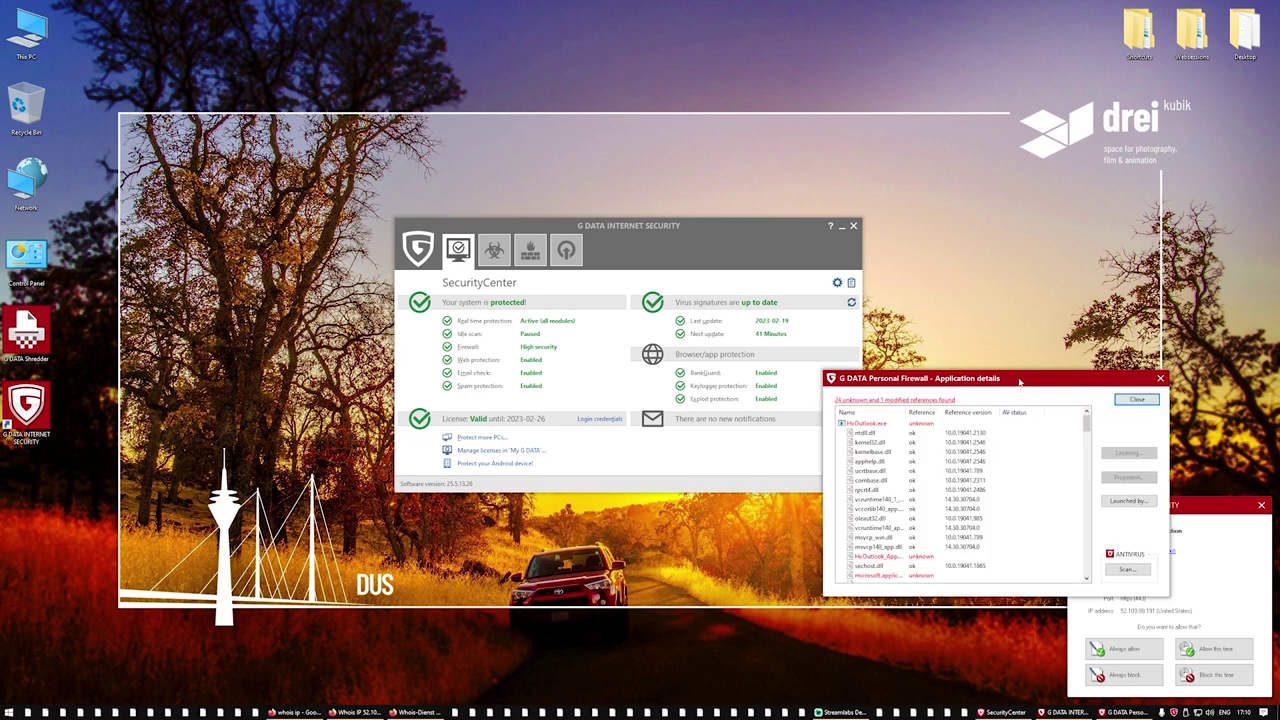
{"action": "left_click", "coordinate": [865, 424]}
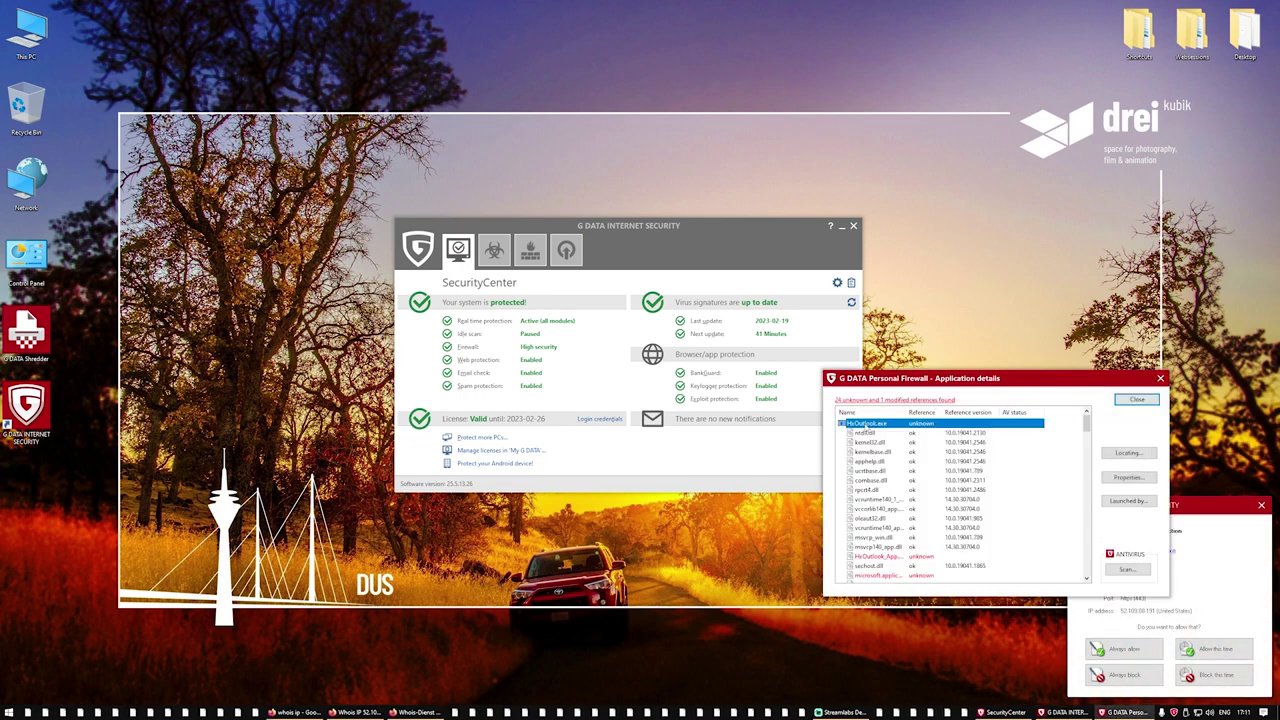
{"action": "left_click_drag", "start_coordinate": [920, 384], "coordinate": [759, 402]}
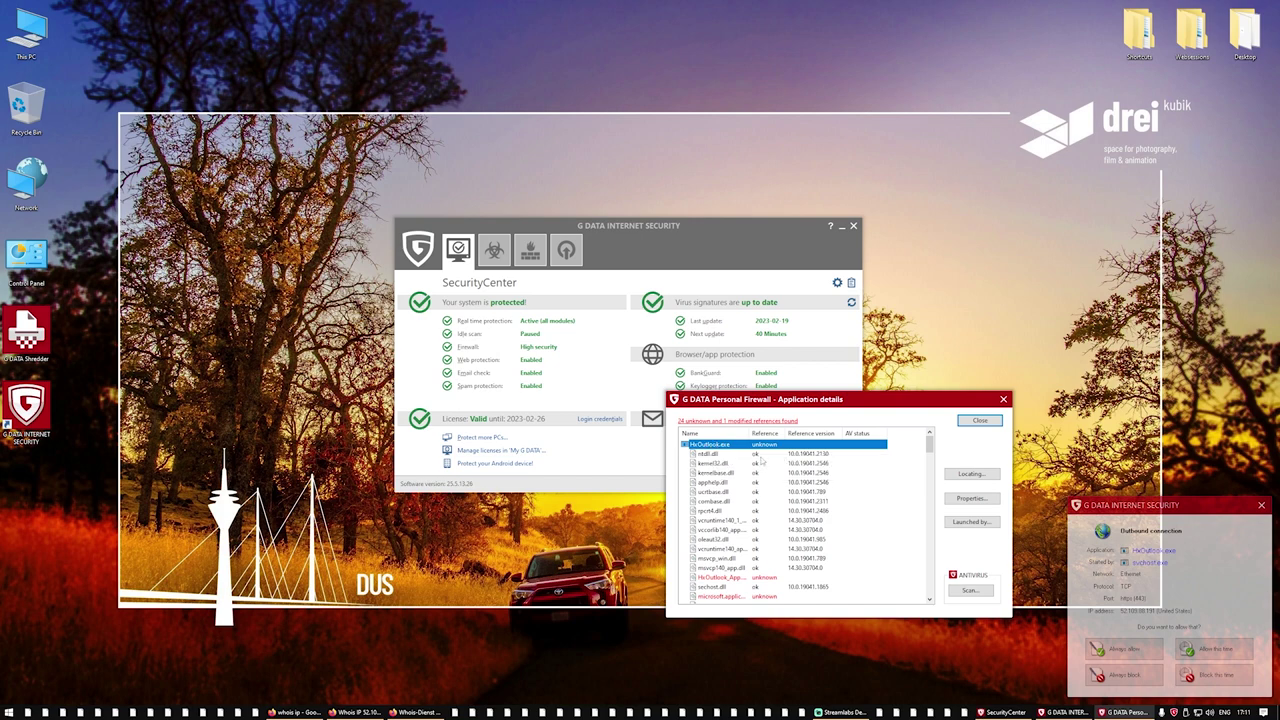
{"action": "left_click", "coordinate": [970, 475]}
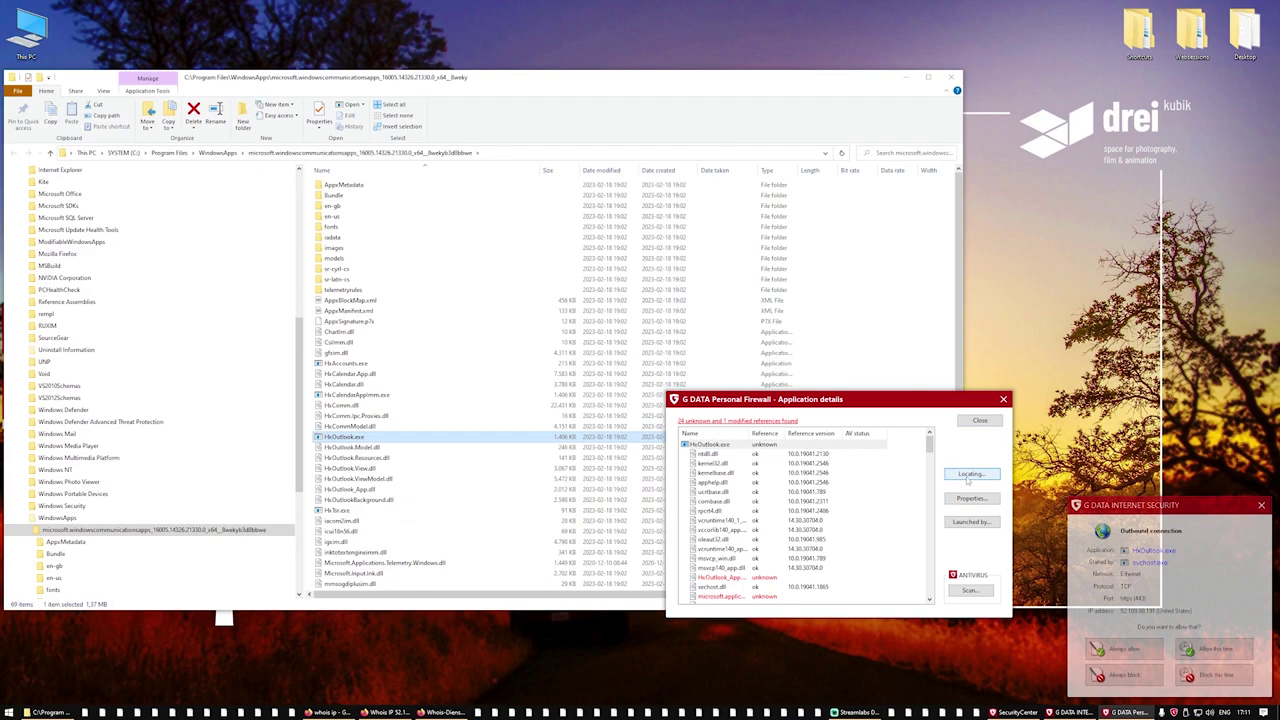
{"action": "left_click", "coordinate": [548, 93]}
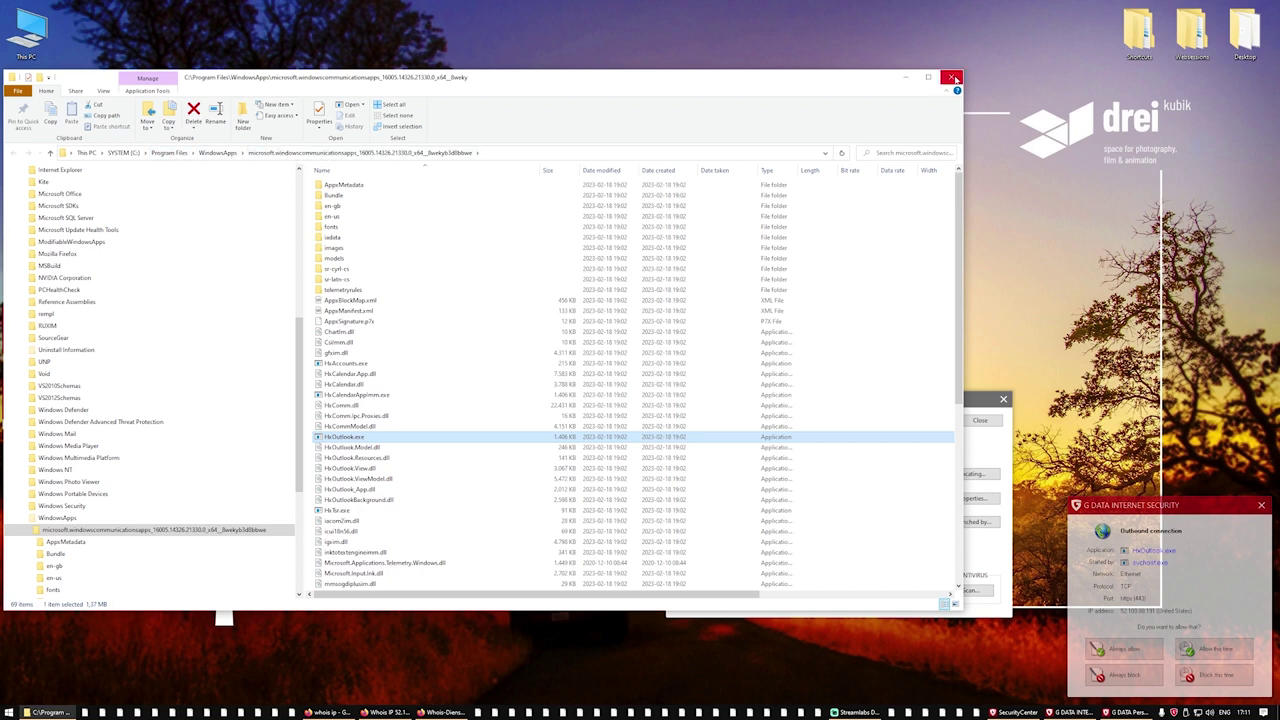
{"action": "left_click", "coordinate": [954, 78]}
Open the file properties of HxOutlook.exe, check its description, product name and product version in the details, and close the properties.
{"action": "left_click", "coordinate": [733, 448]}
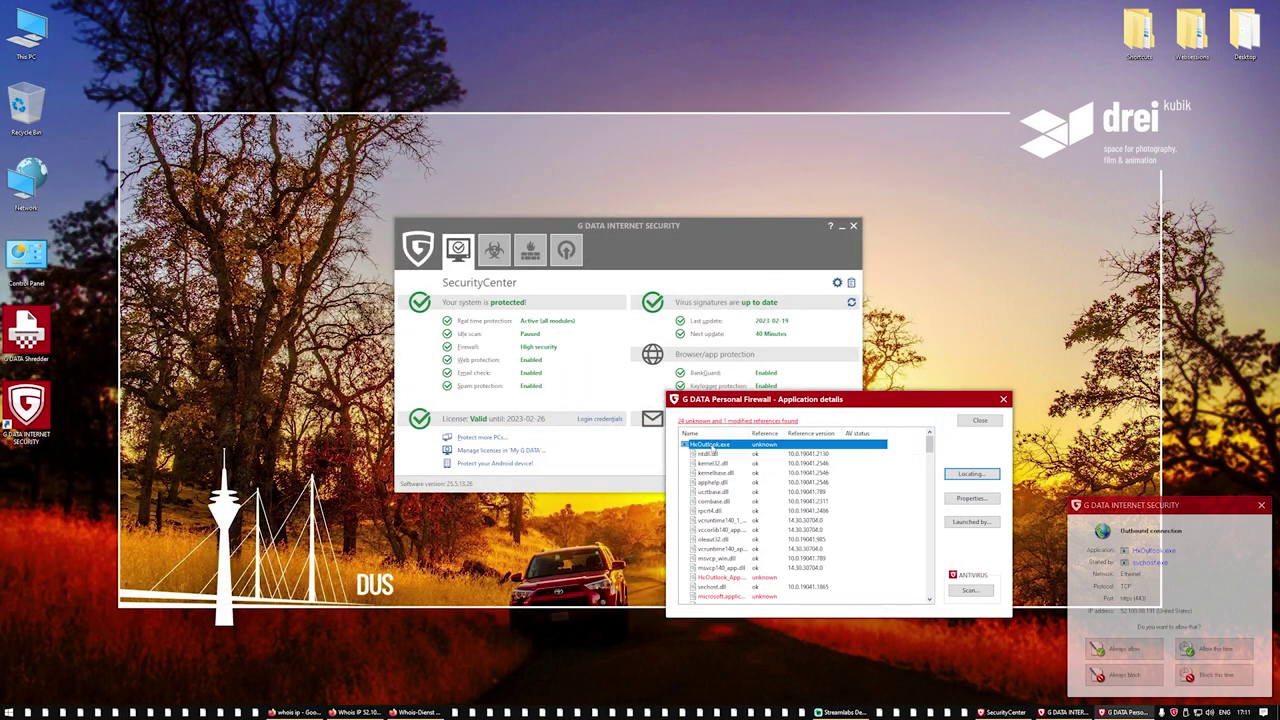
{"action": "left_click", "coordinate": [968, 499]}
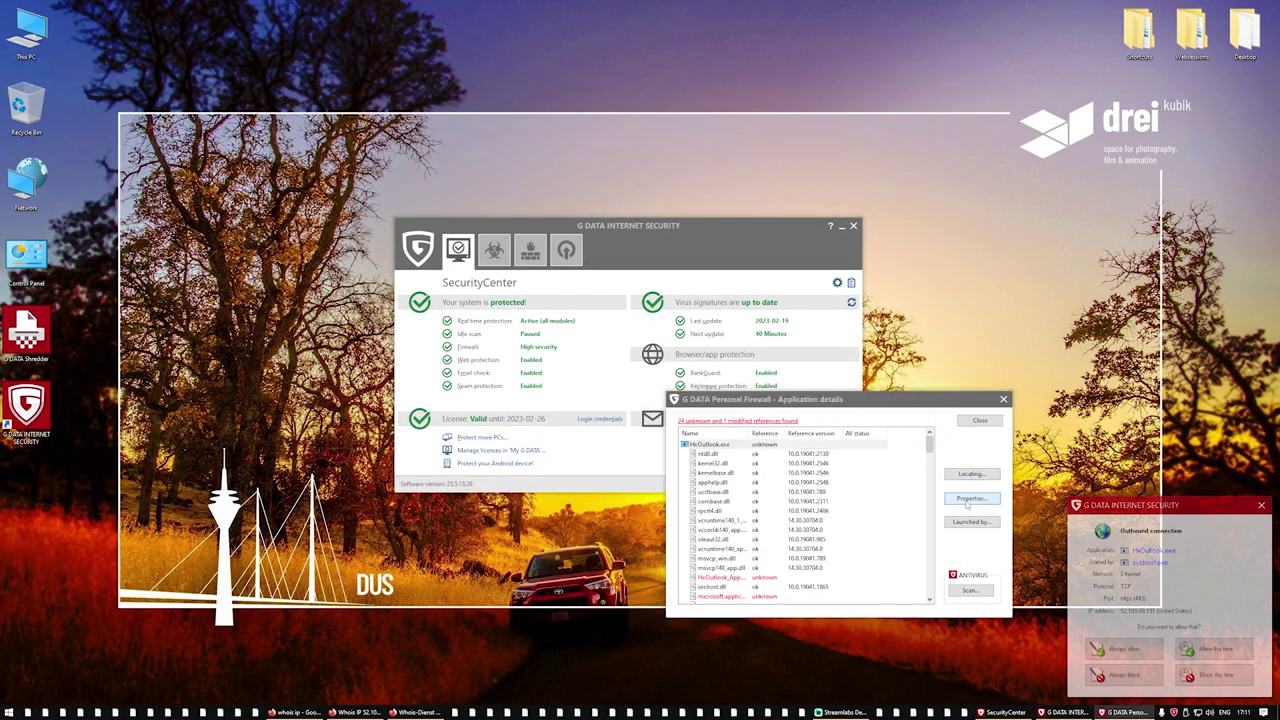
{"action": "left_click_drag", "start_coordinate": [1030, 453], "coordinate": [958, 253]}
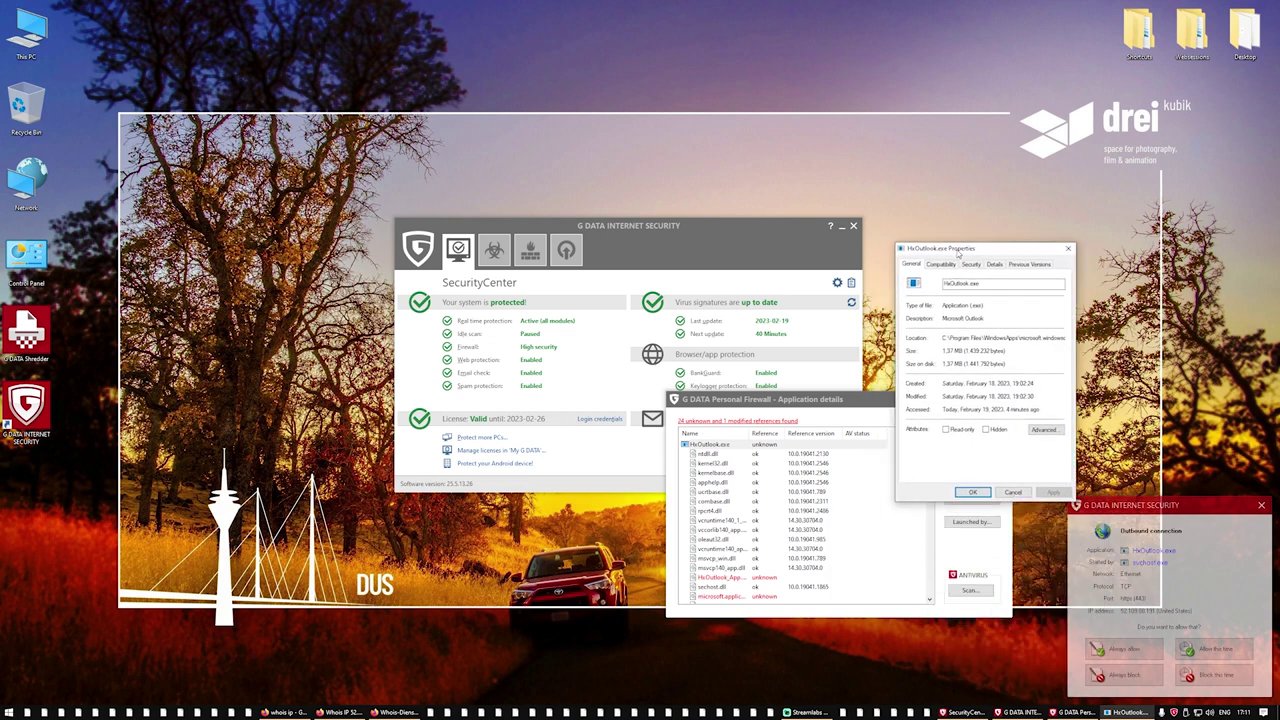
{"action": "left_click", "coordinate": [995, 265]}
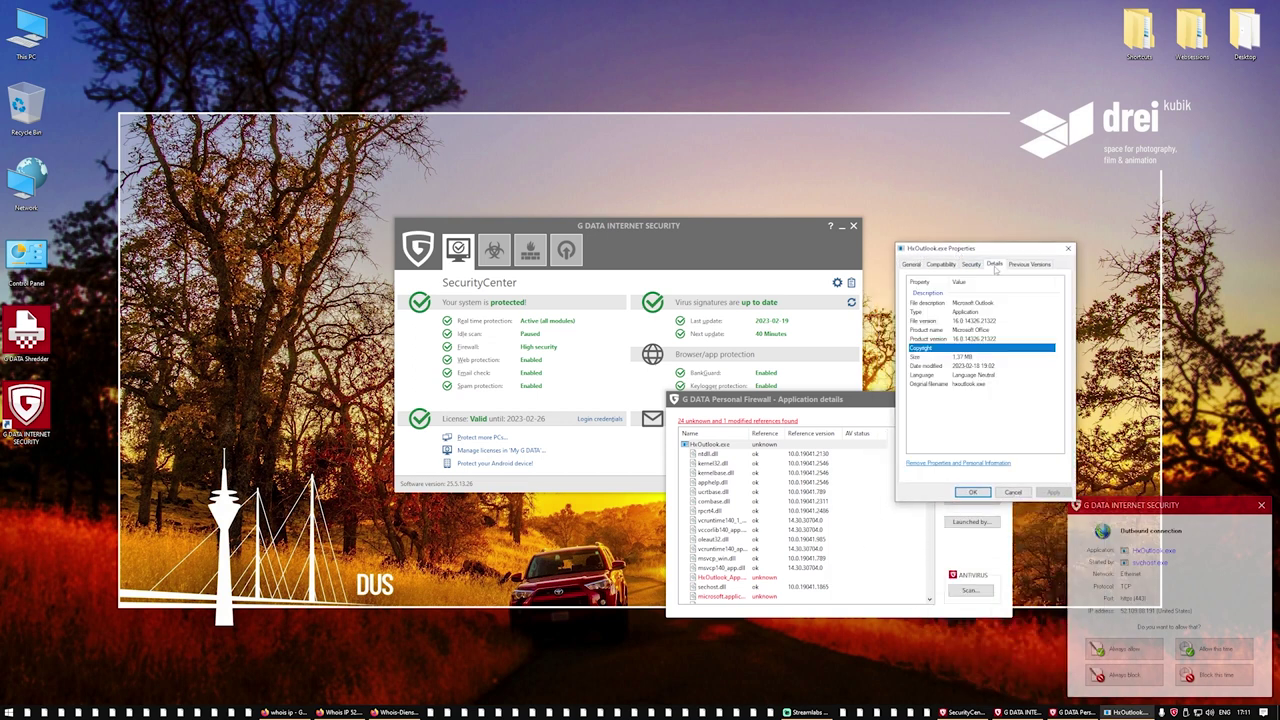
{"action": "left_click", "coordinate": [914, 304]}
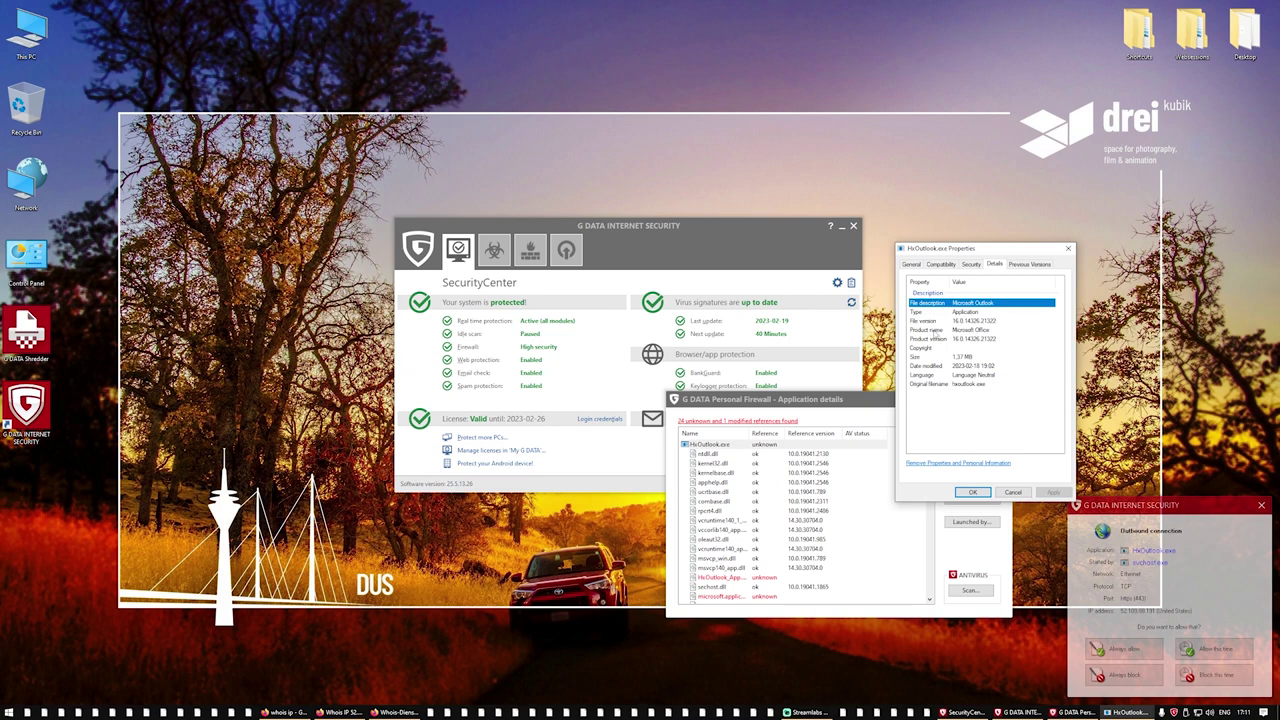
{"action": "left_click", "coordinate": [932, 330]}
{"action": "left_click", "coordinate": [929, 340]}
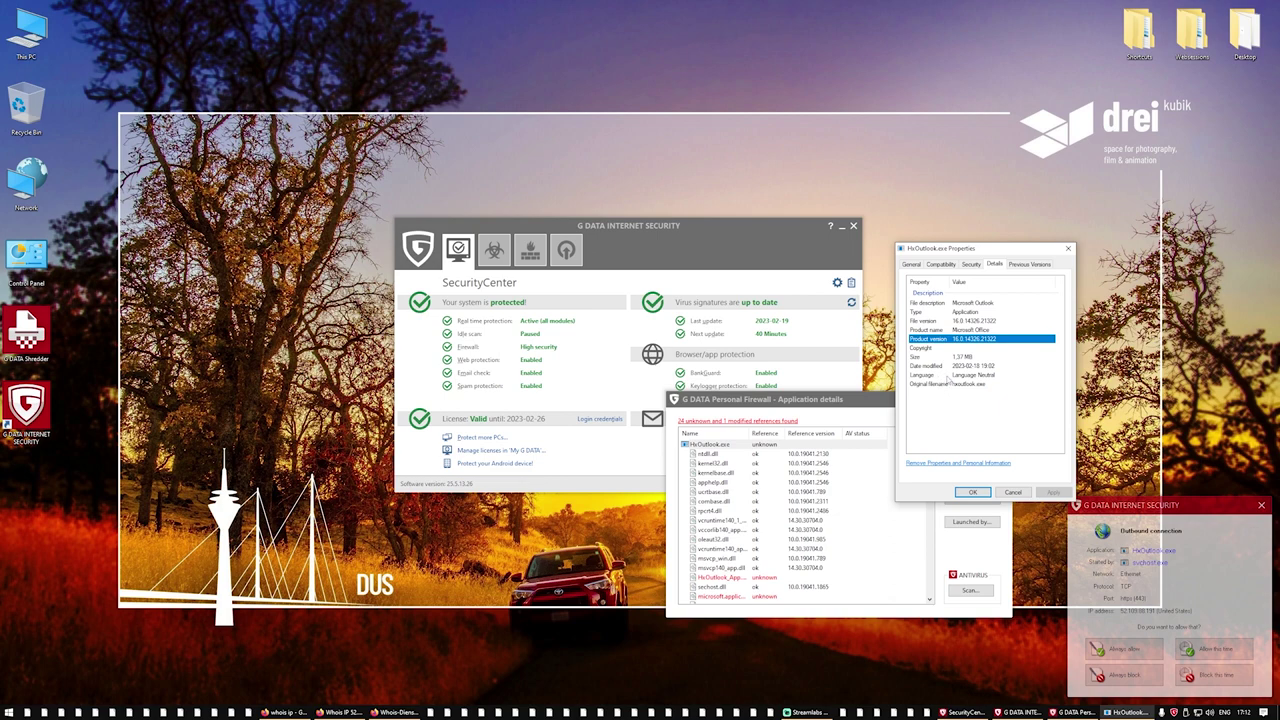
{"action": "left_click", "coordinate": [971, 493]}
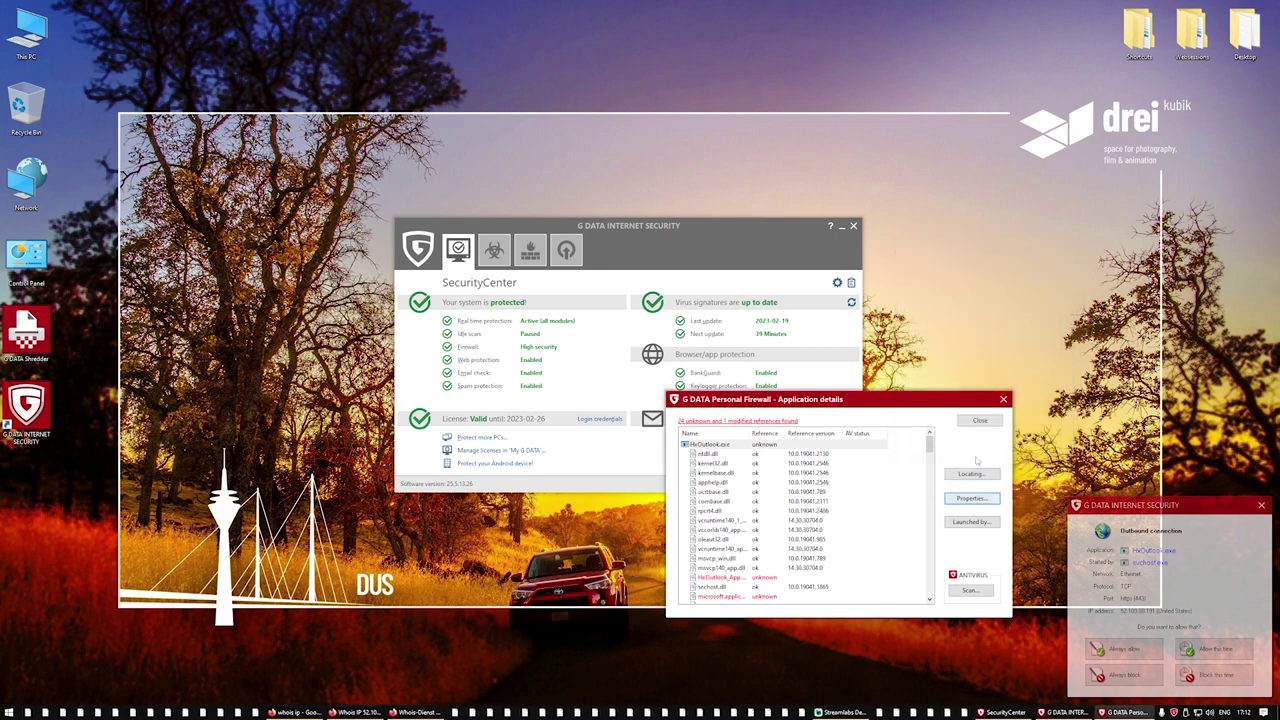
Close the application details and permanently block the outbound connection of HxOutlook.exe.
{"action": "left_click", "coordinate": [980, 421]}
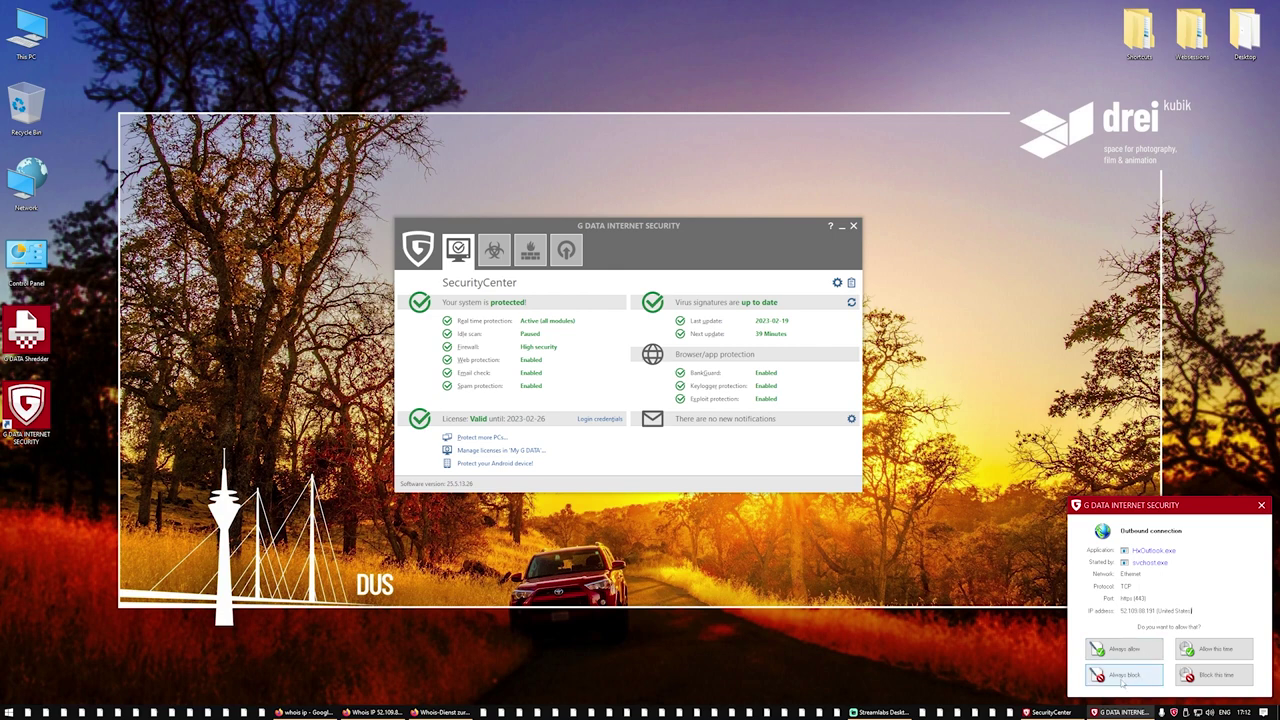
{"action": "left_click", "coordinate": [1122, 675]}
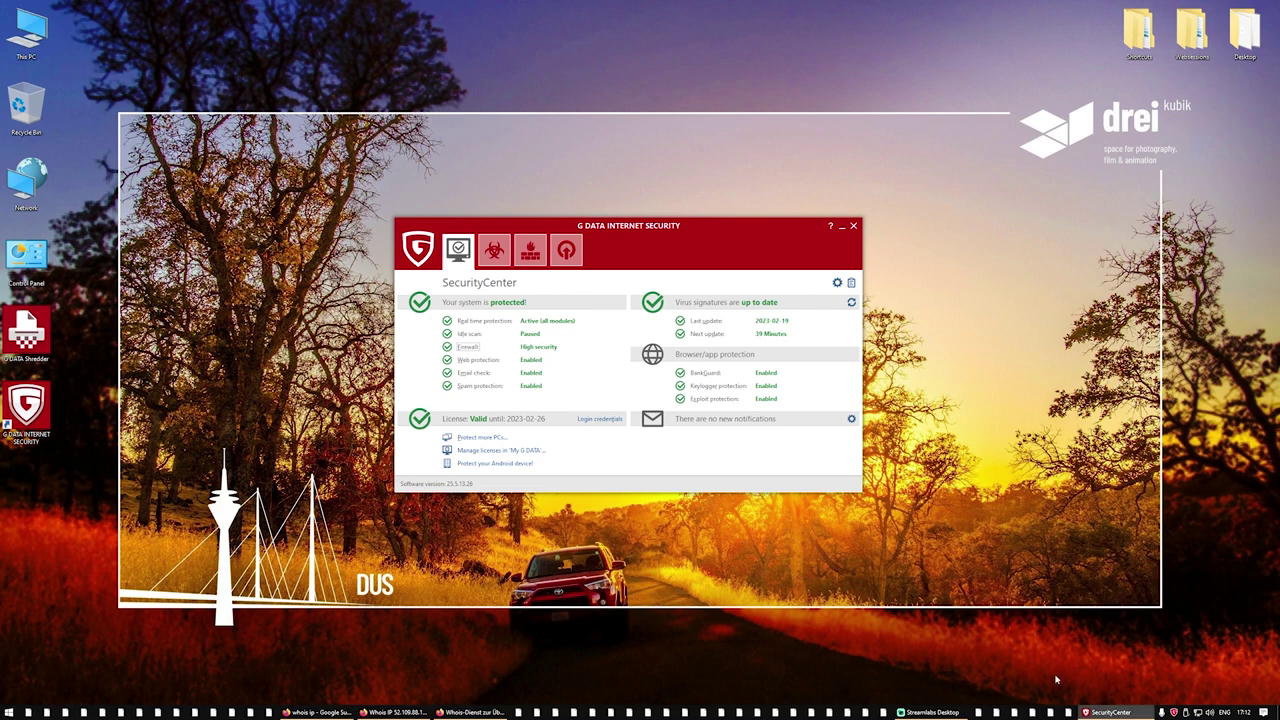
Open the firewall's Trusted networks rule set in the advanced editor and locate the new HxOutlook.exe rule.
{"action": "left_click", "coordinate": [531, 252]}
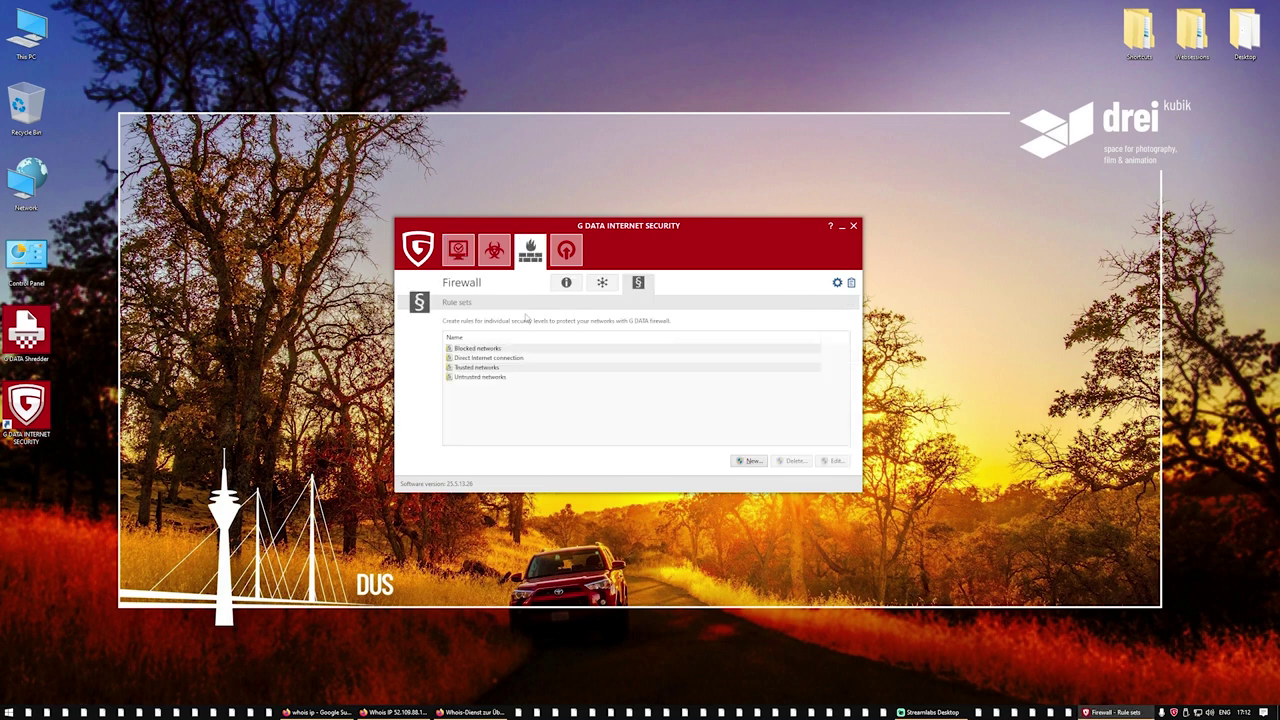
{"action": "left_click", "coordinate": [485, 368]}
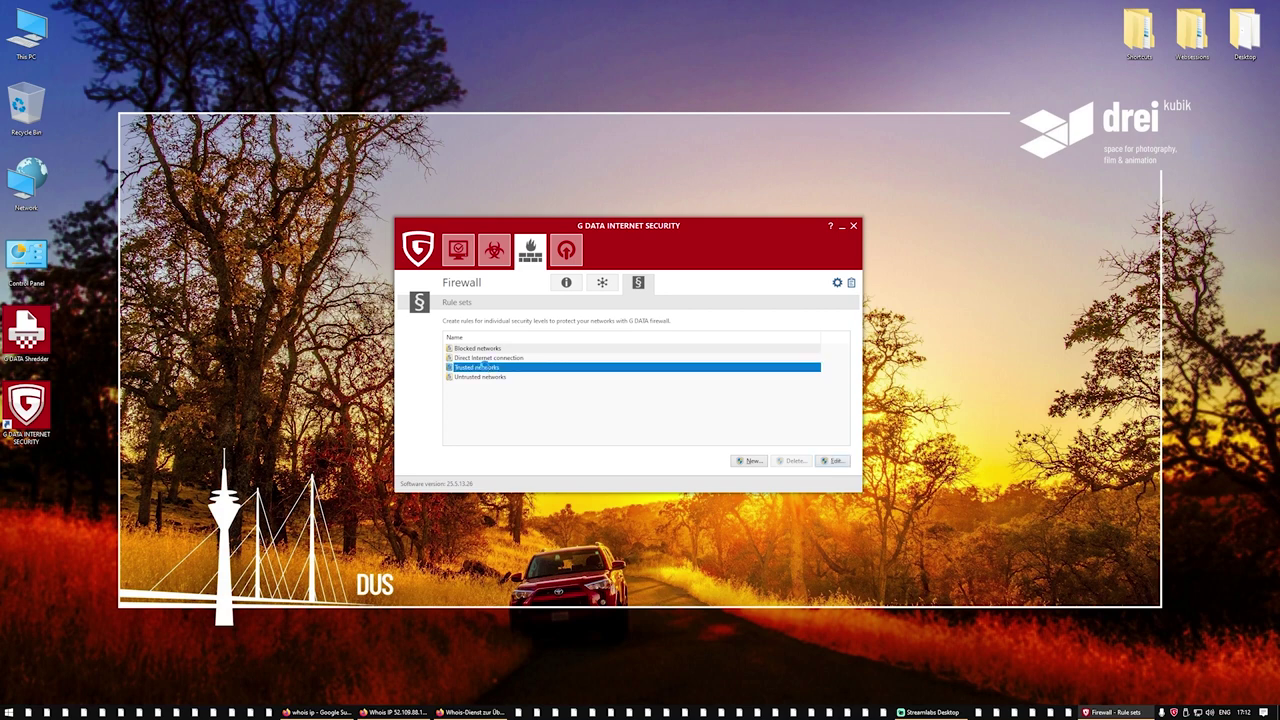
{"action": "double_click", "coordinate": [485, 368]}
{"action": "left_click", "coordinate": [539, 442]}
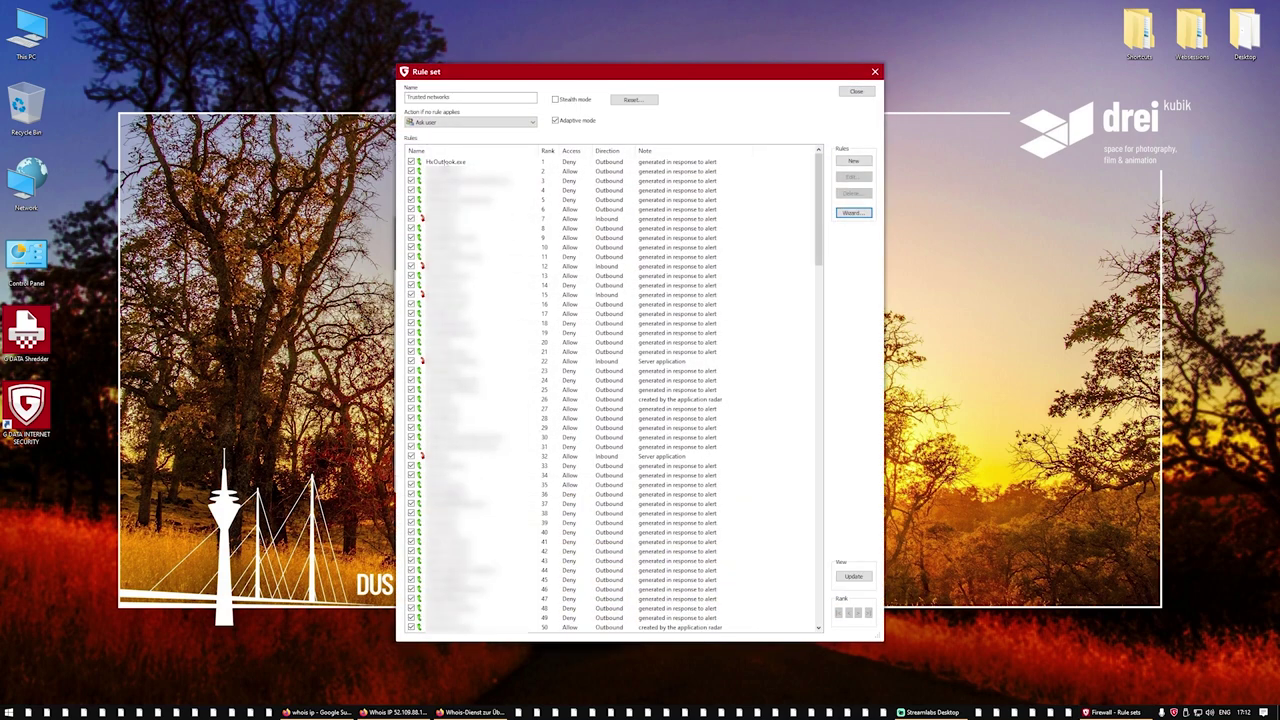
{"action": "left_click", "coordinate": [454, 162]}
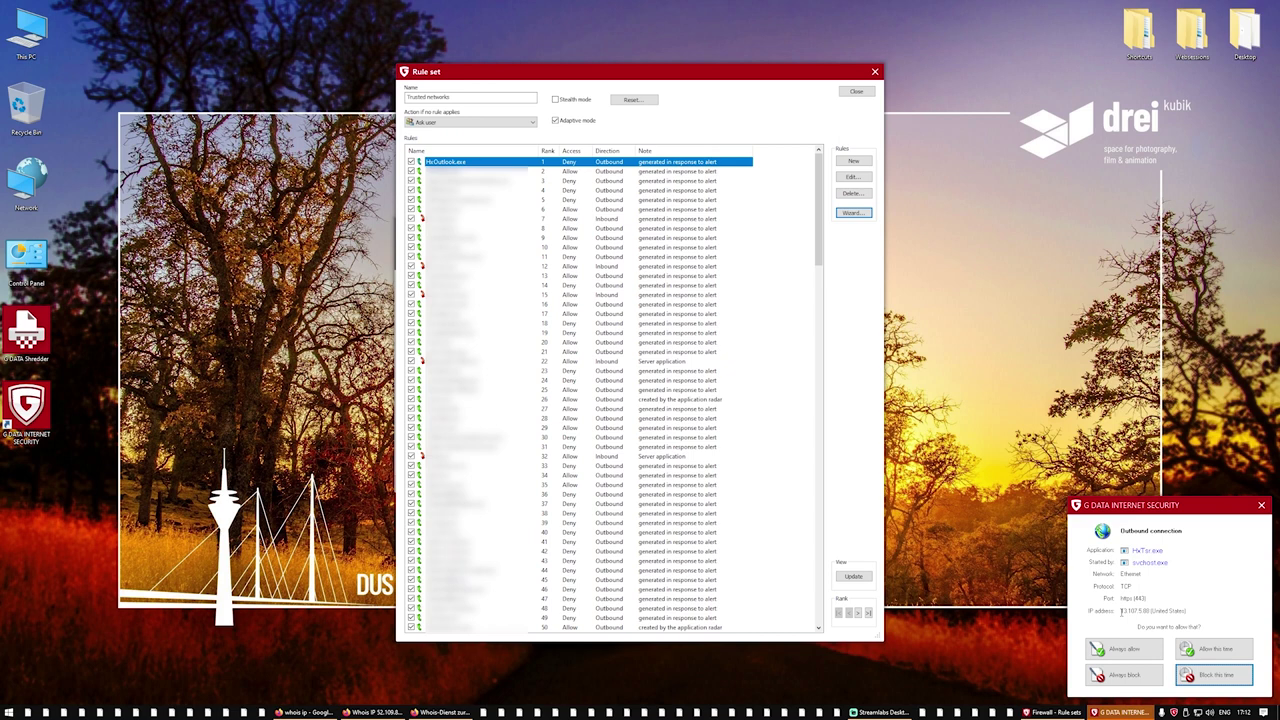
Copy the IP address 13.107.5.88 from the HxTsr.exe outbound connection alert and look it up on the Whois site.
{"action": "left_click", "coordinate": [1122, 612]}
{"action": "left_click_drag", "start_coordinate": [1122, 612], "coordinate": [1150, 611]}
{"action": "key", "text": "ctrl+c"}
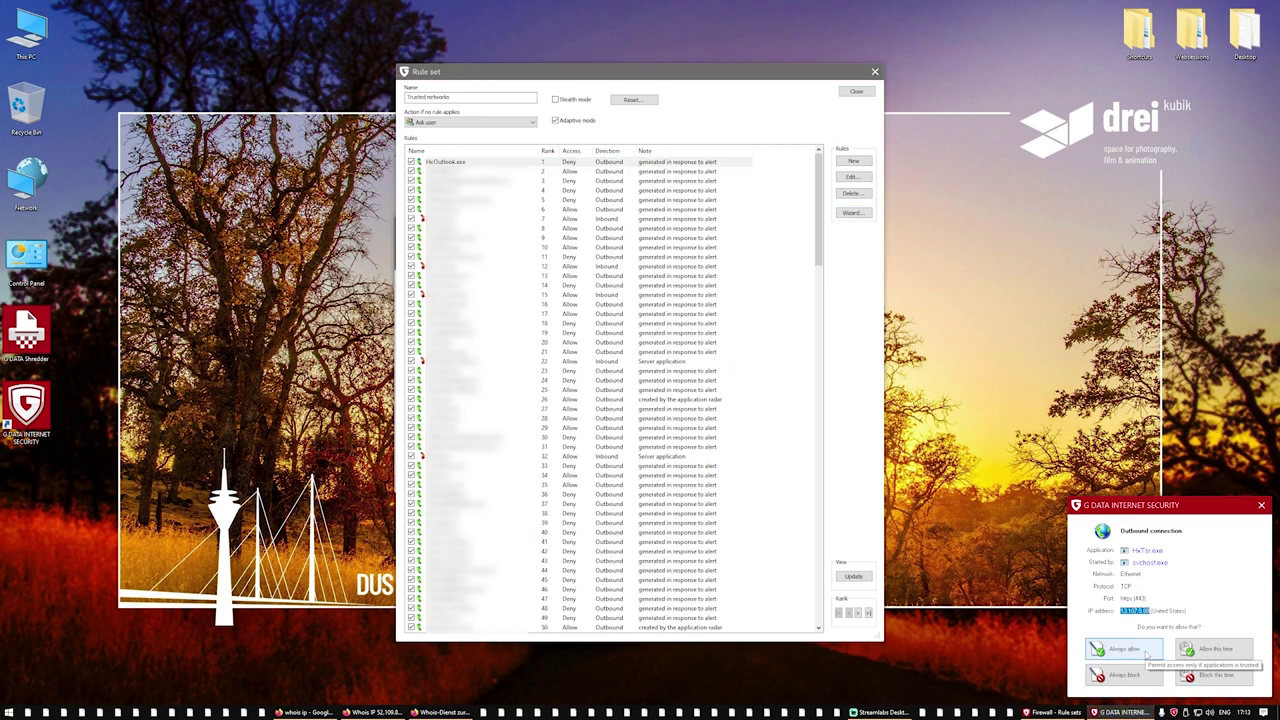
{"action": "left_click", "coordinate": [440, 712]}
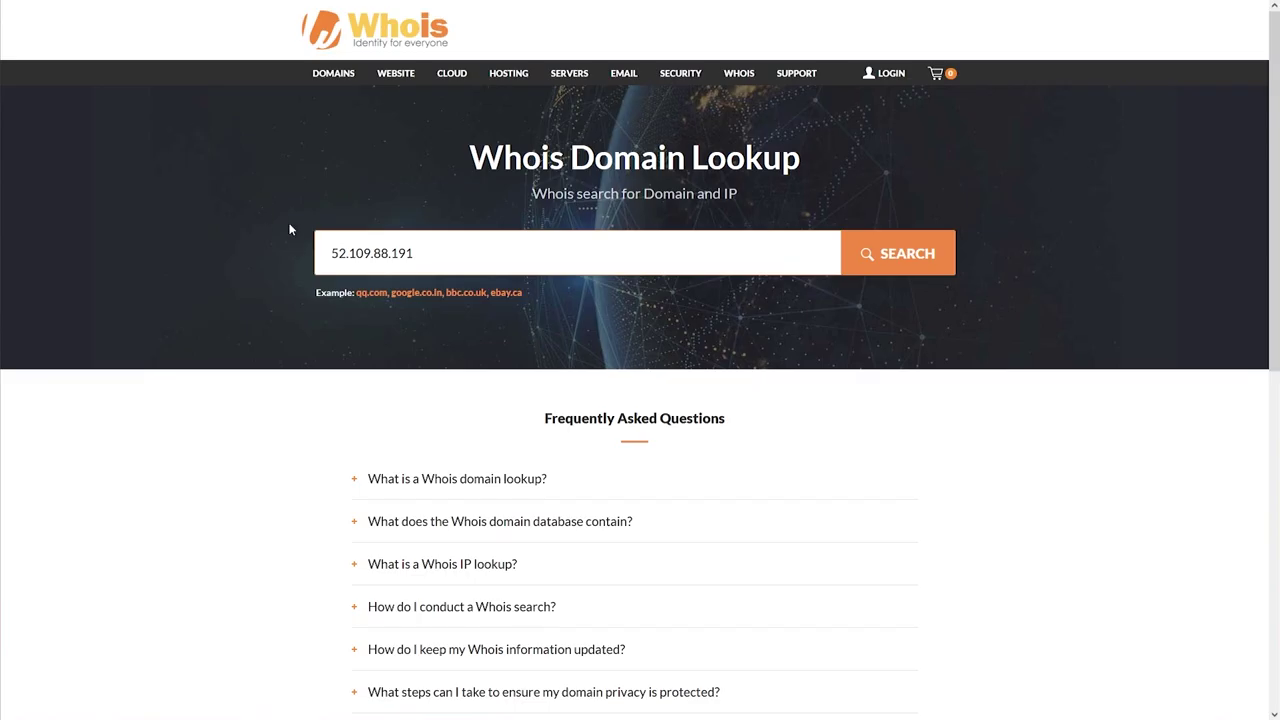
{"action": "double_click", "coordinate": [376, 252]}
{"action": "key", "text": "ctrl+v"}
{"action": "left_click", "coordinate": [905, 257]}
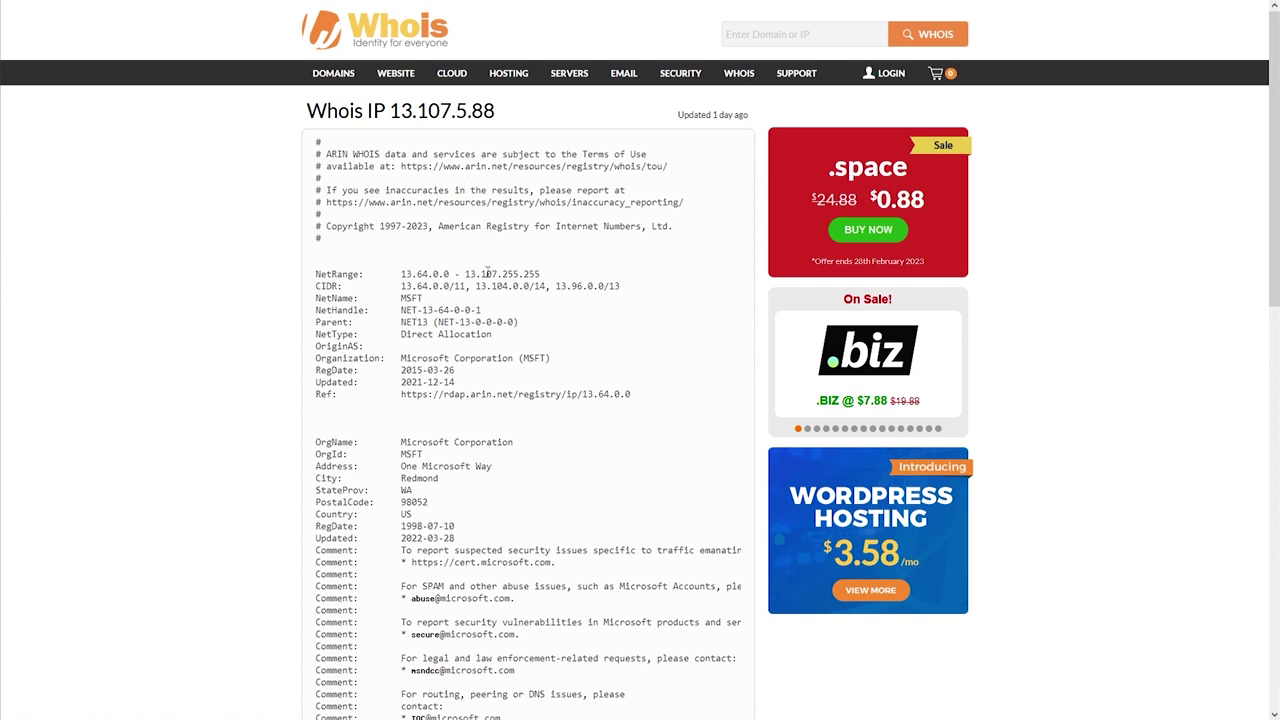
Read through the Whois record for 13.107.5.88, covering its network range, organization and contact details.
{"action": "scroll", "coordinate": [413, 310], "scroll_direction": "down", "scroll_amount": 1}
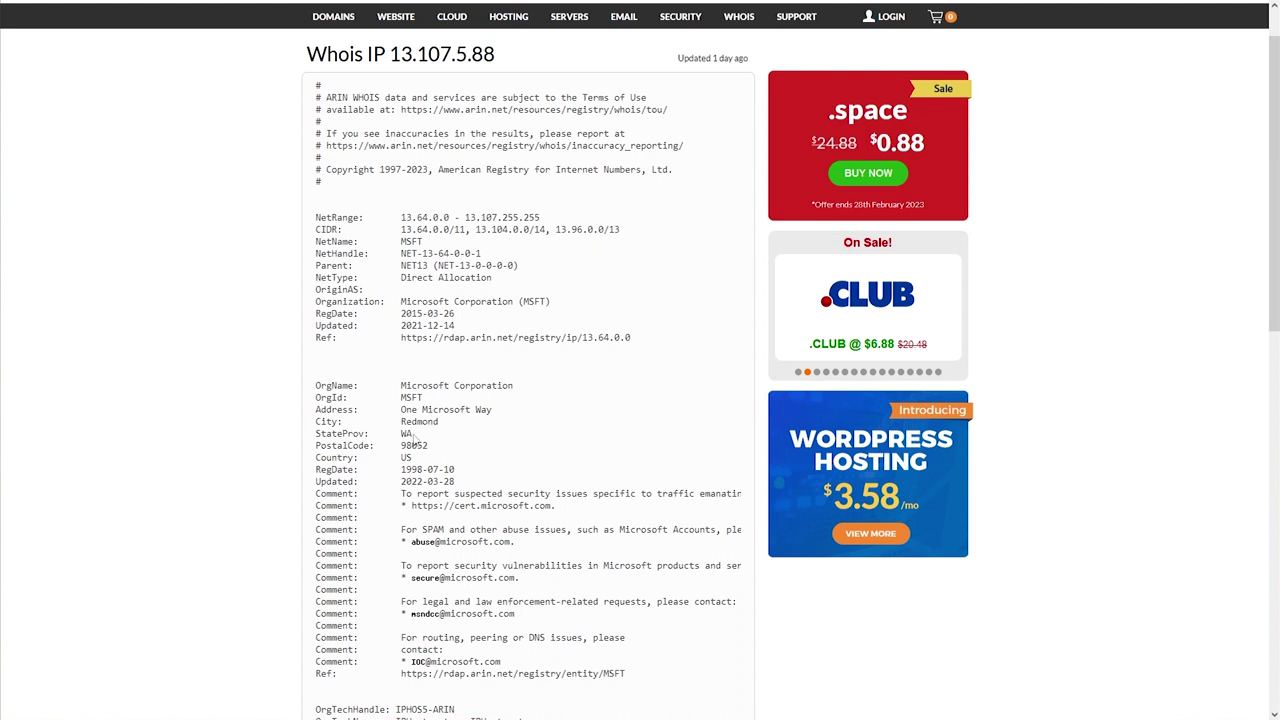
{"action": "scroll", "coordinate": [527, 448], "scroll_direction": "down", "scroll_amount": 3}
{"action": "scroll", "coordinate": [527, 448], "scroll_direction": "down", "scroll_amount": 7}
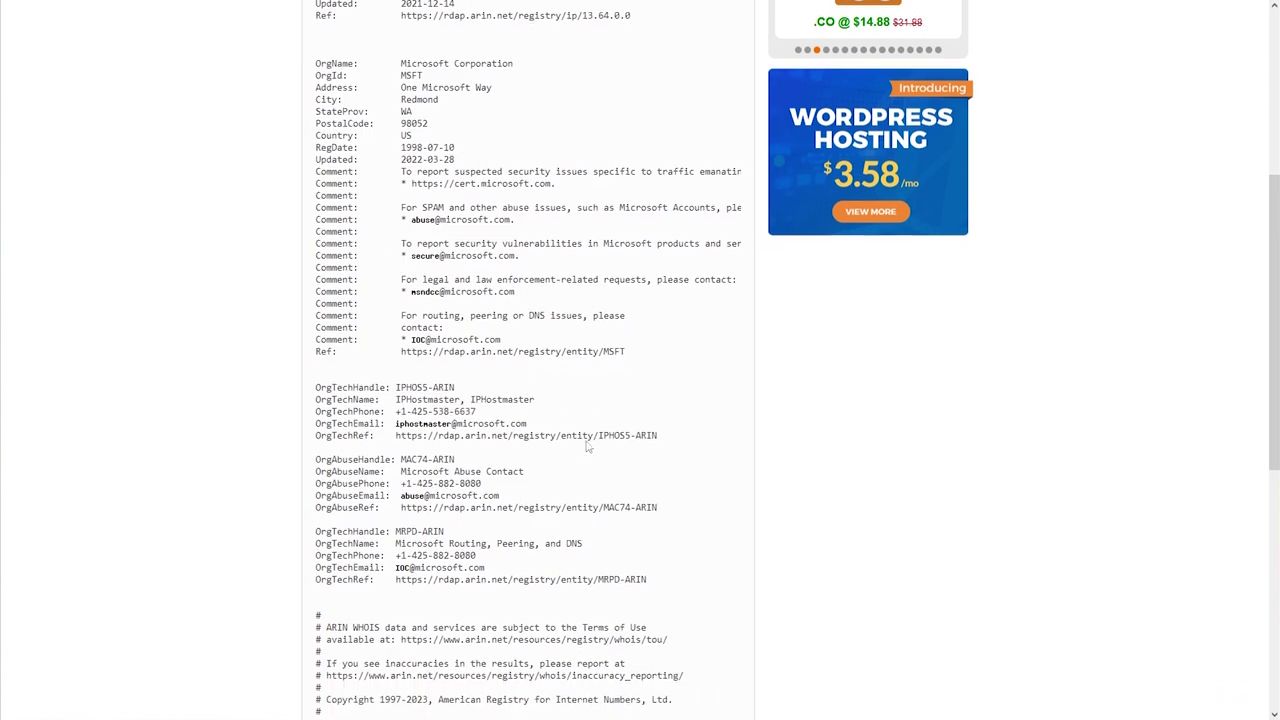
{"action": "scroll", "coordinate": [589, 441], "scroll_direction": "up", "scroll_amount": 10}
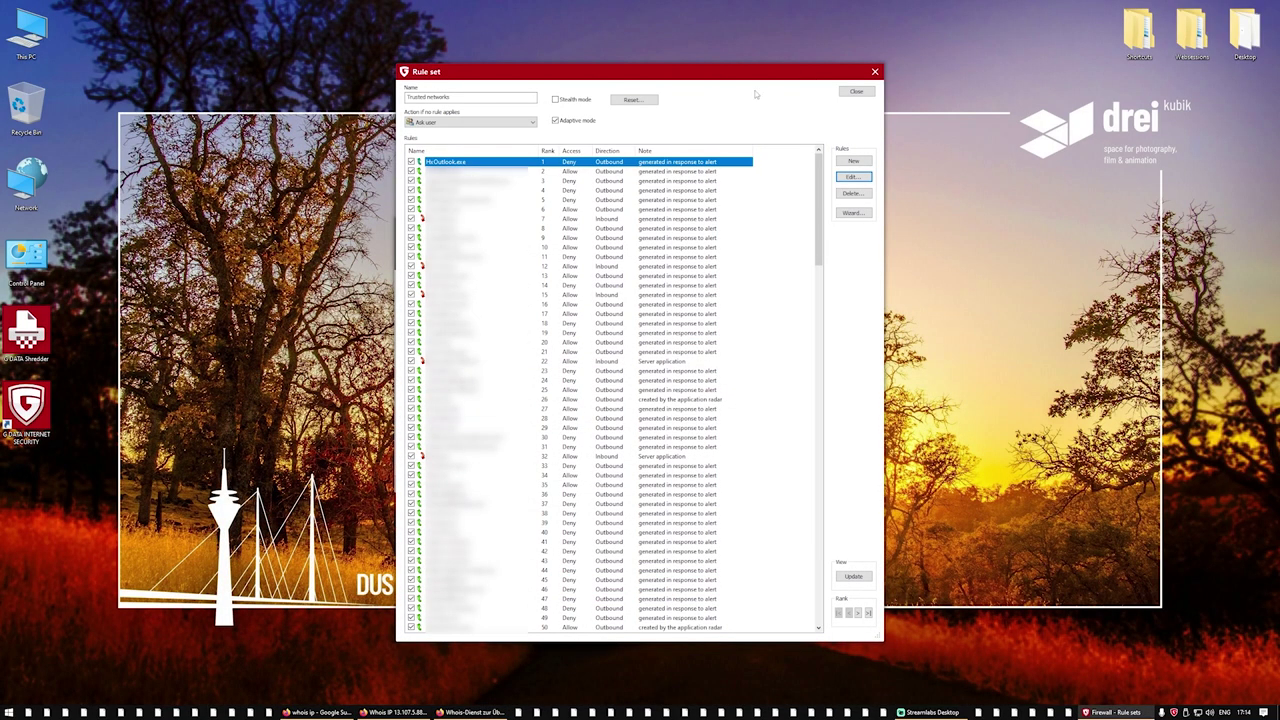
Close the Trusted networks rule set and return to the SecurityCenter overview.
{"action": "left_click", "coordinate": [856, 93]}
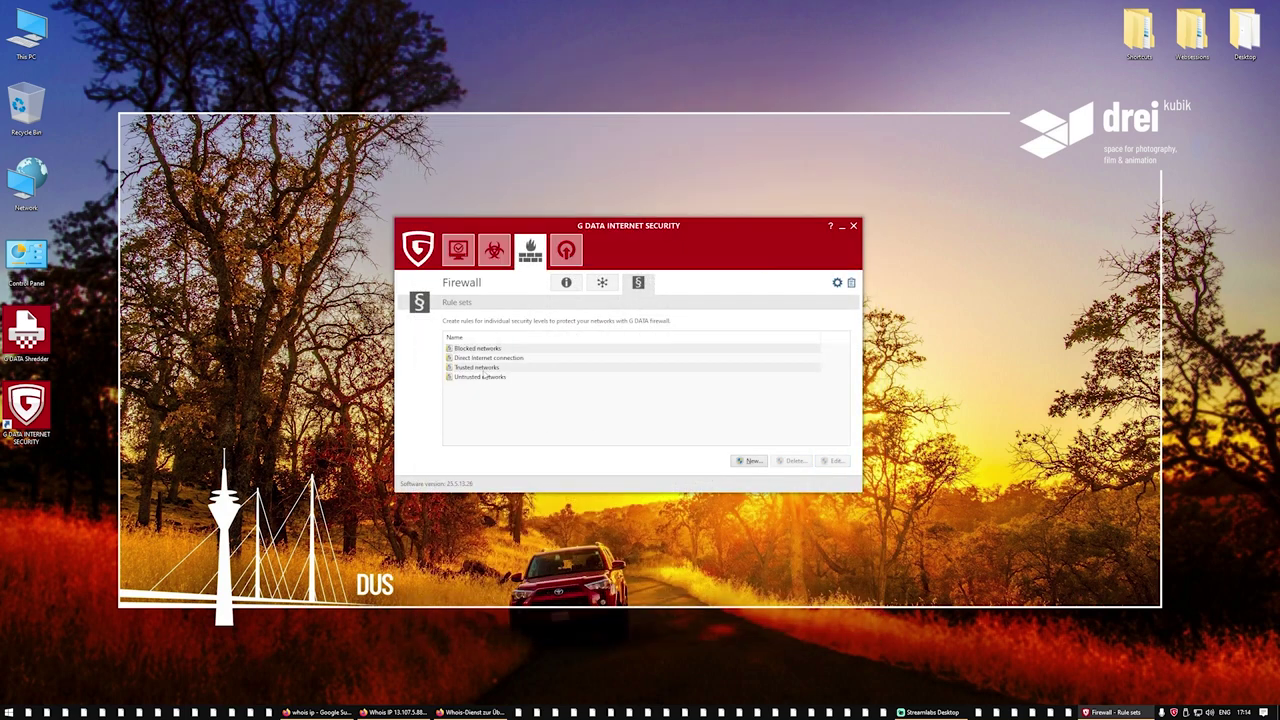
{"action": "left_click", "coordinate": [481, 368]}
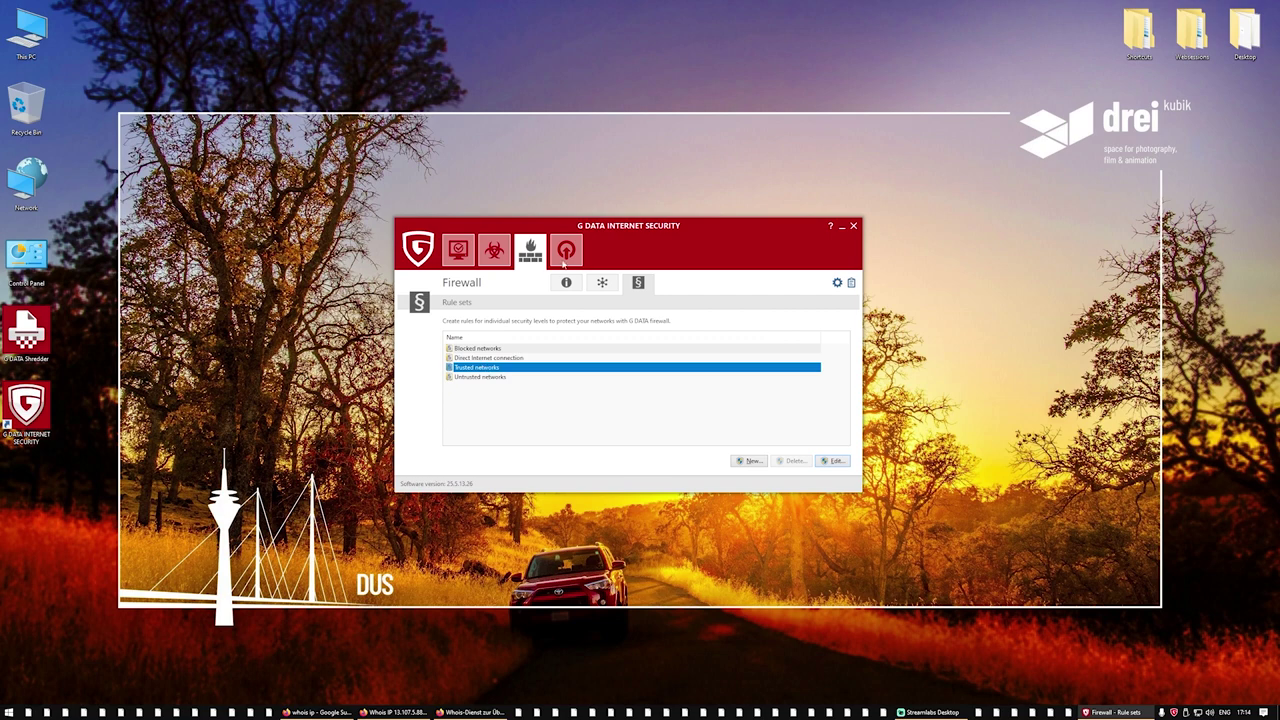
{"action": "left_click", "coordinate": [494, 250]}
{"action": "left_click", "coordinate": [458, 250]}
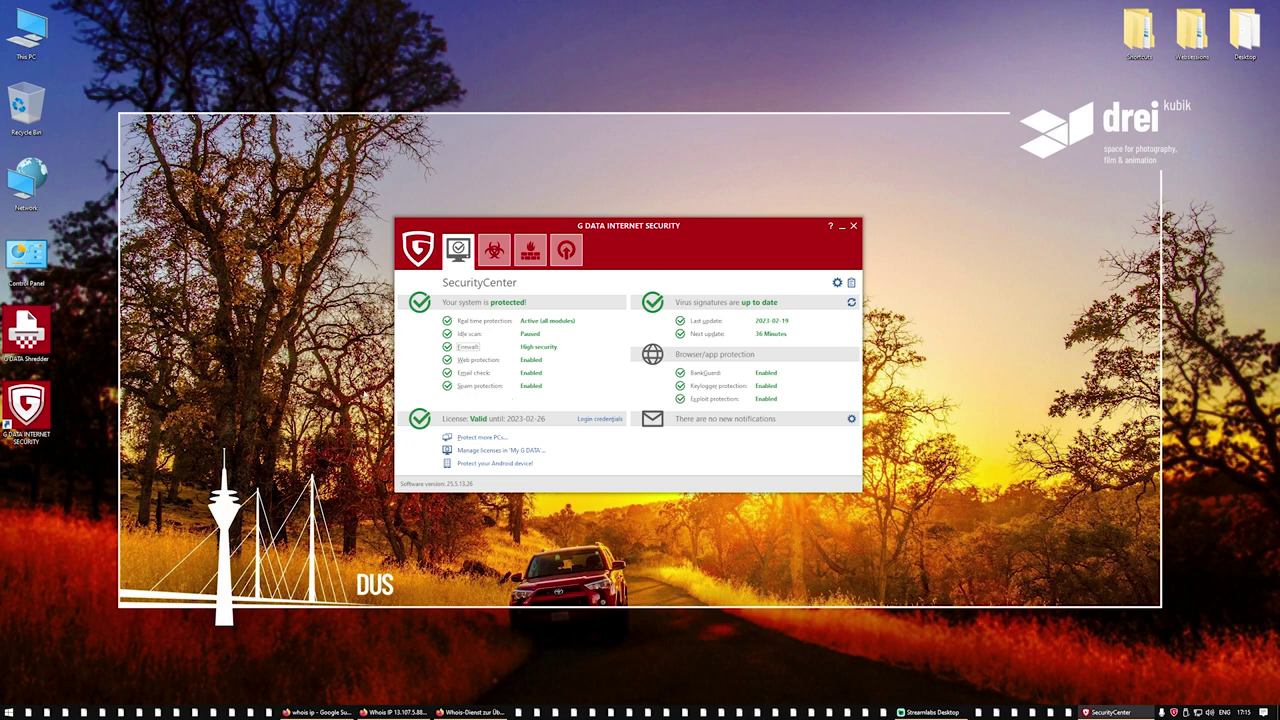
Open the firewall settings from the SecurityCenter, set the preset security level to Maximum security, and apply it.
{"action": "left_click", "coordinate": [467, 349]}
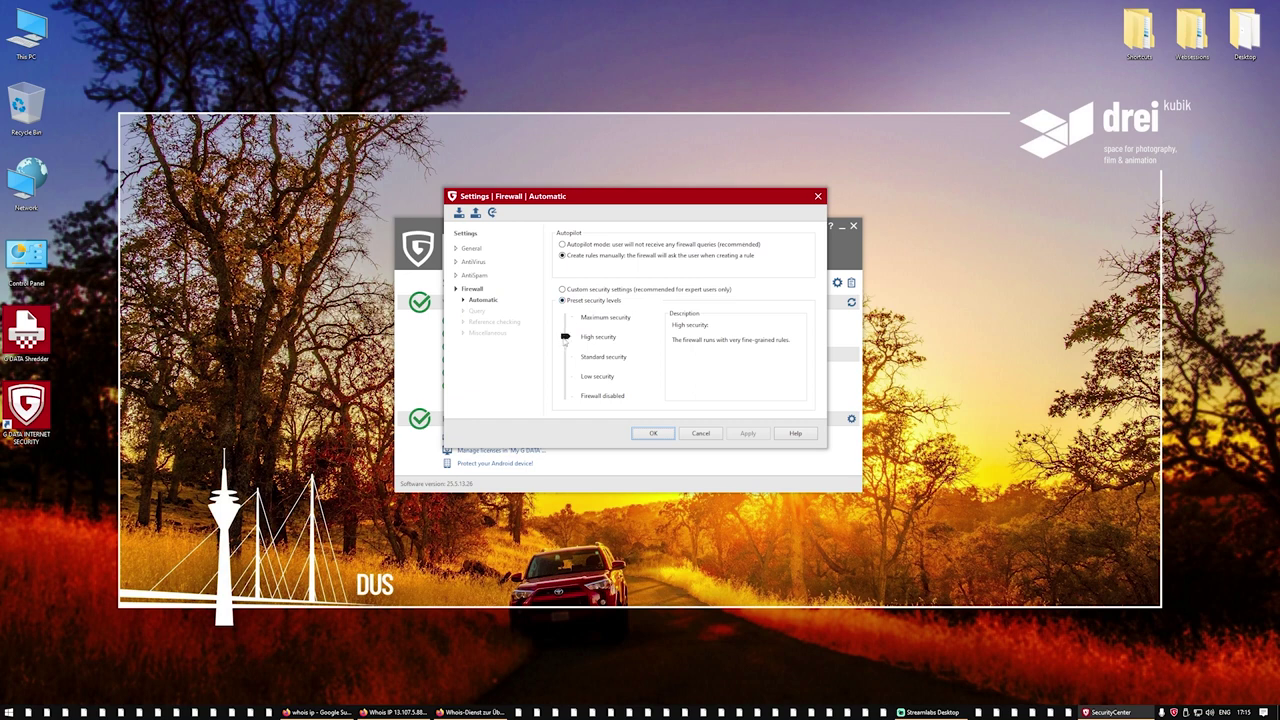
{"action": "left_click_drag", "start_coordinate": [565, 337], "coordinate": [564, 317]}
{"action": "left_click", "coordinate": [746, 435]}
Review the AntiSpam spam filter options and its advanced spam criteria, and close the advanced settings.
{"action": "left_click", "coordinate": [476, 277]}
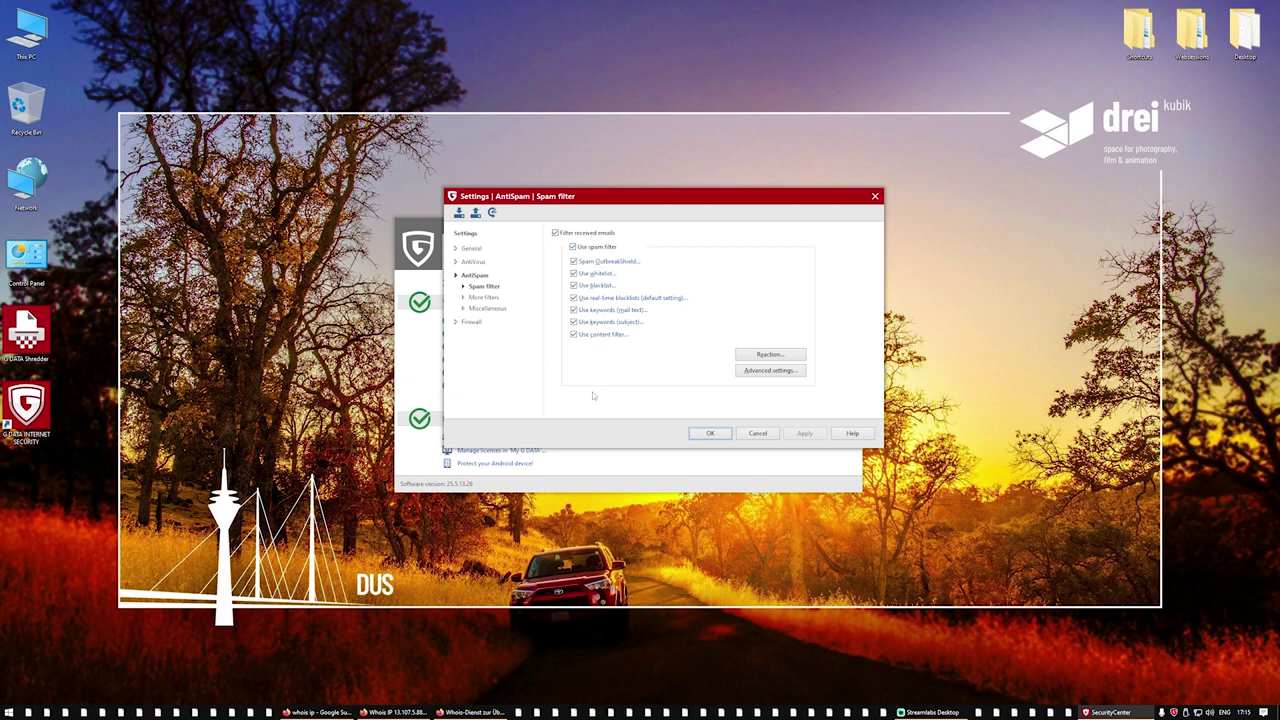
{"action": "left_click", "coordinate": [768, 371]}
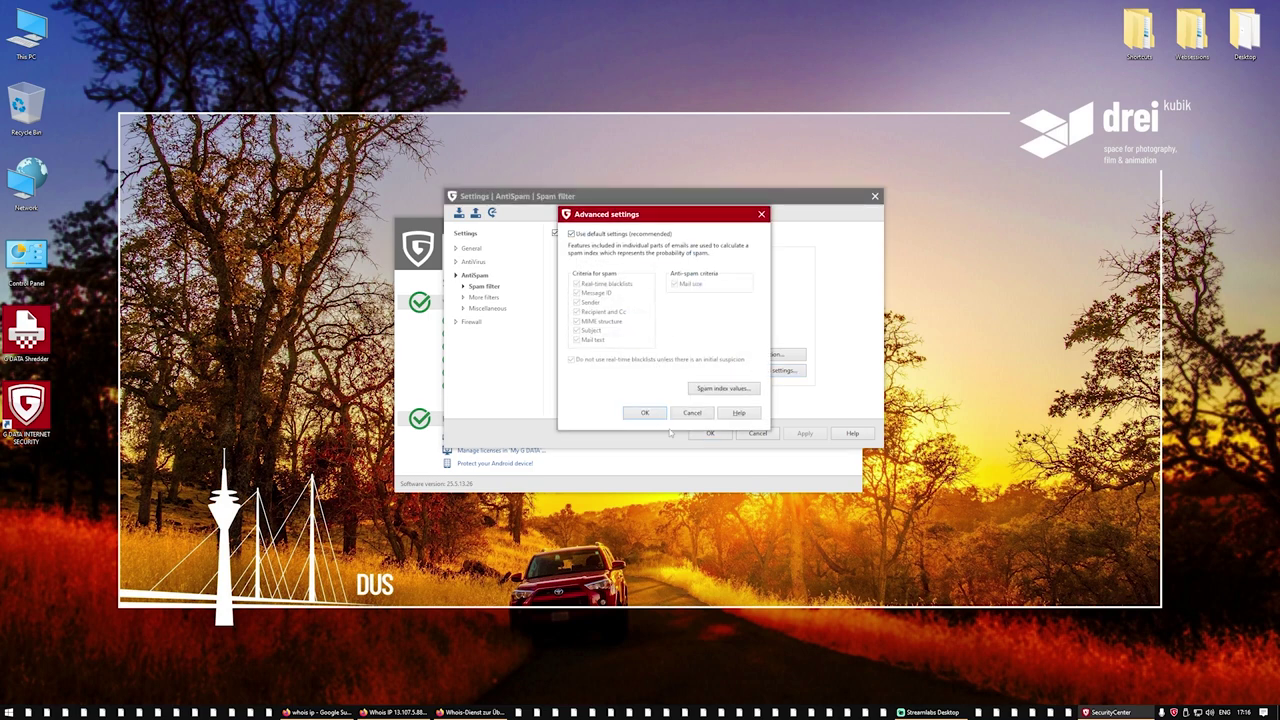
{"action": "left_click", "coordinate": [642, 414]}
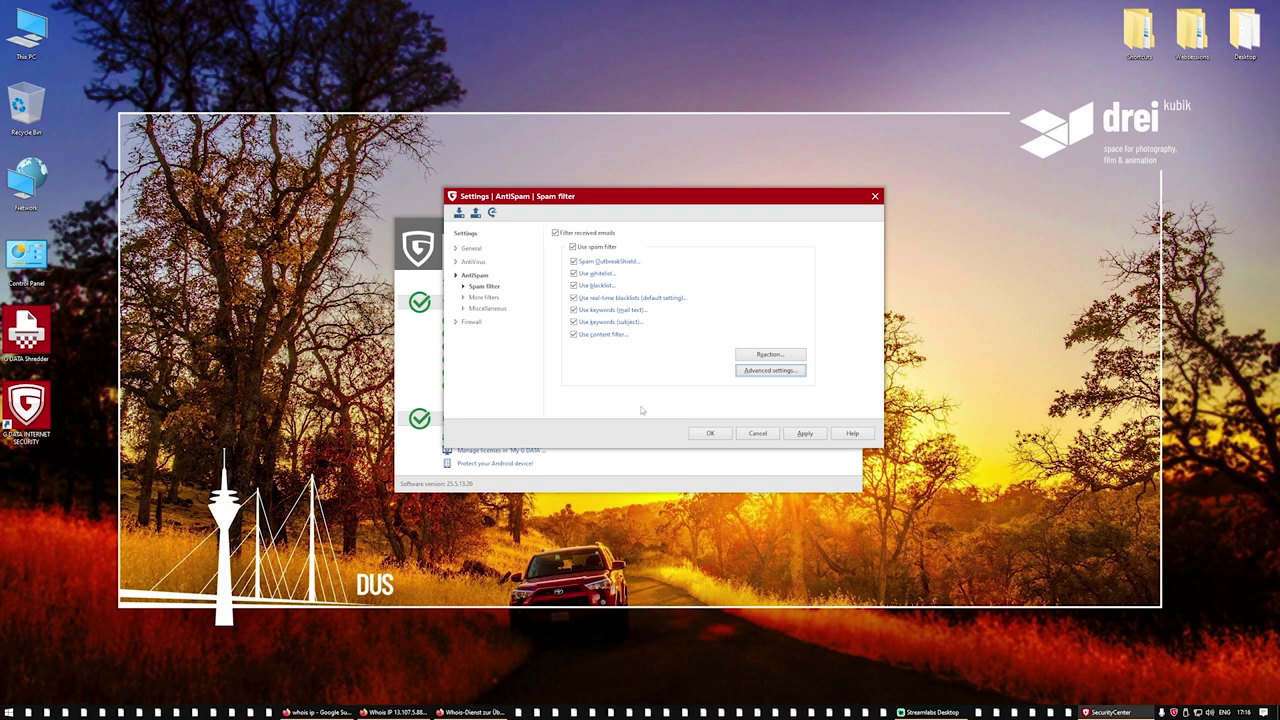
Review the AntiVirus real-time protection options for engines and infected files and the general performance settings, and confirm the settings.
{"action": "left_click", "coordinate": [473, 261]}
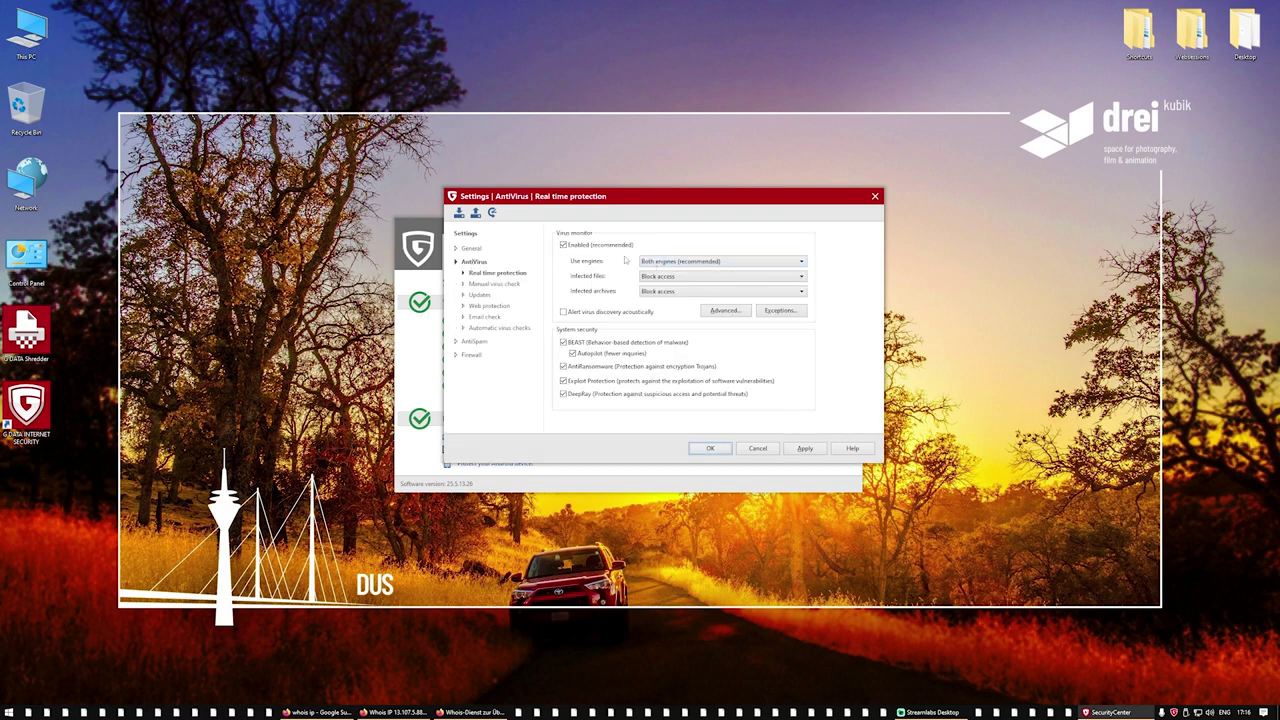
{"action": "left_click", "coordinate": [675, 262]}
{"action": "left_click", "coordinate": [675, 270]}
{"action": "left_click", "coordinate": [650, 279]}
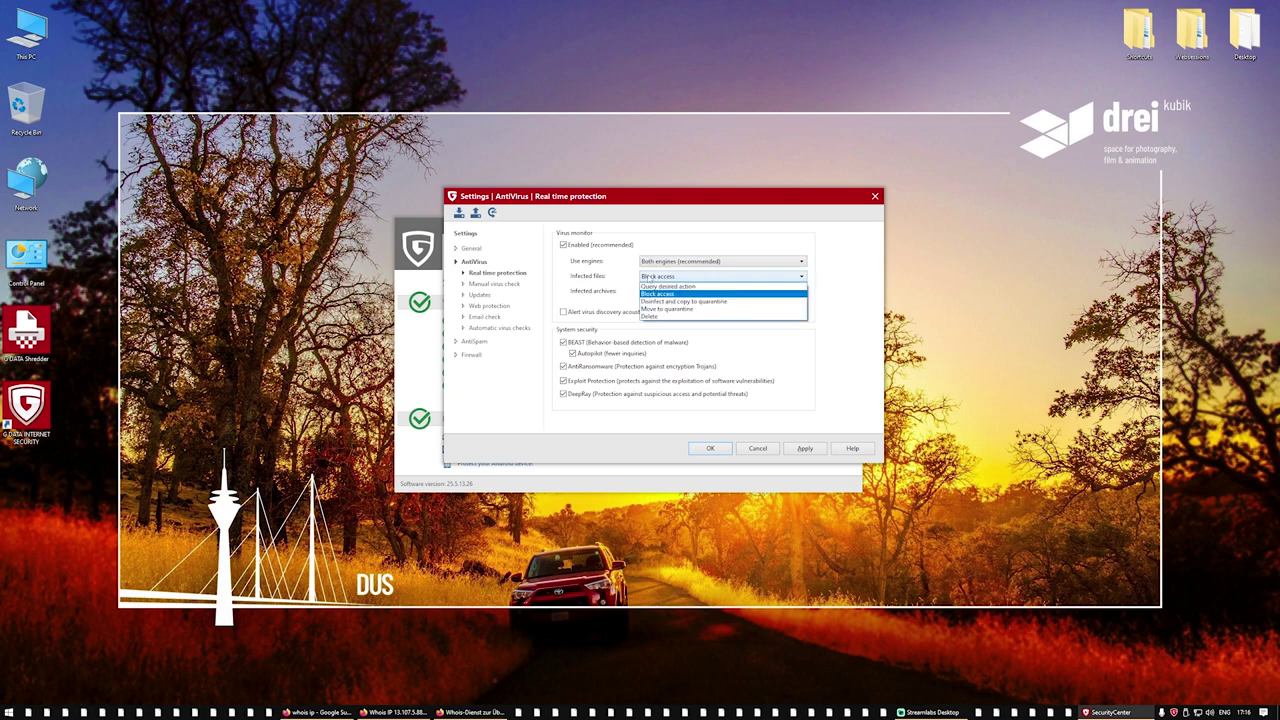
{"action": "left_click", "coordinate": [648, 278]}
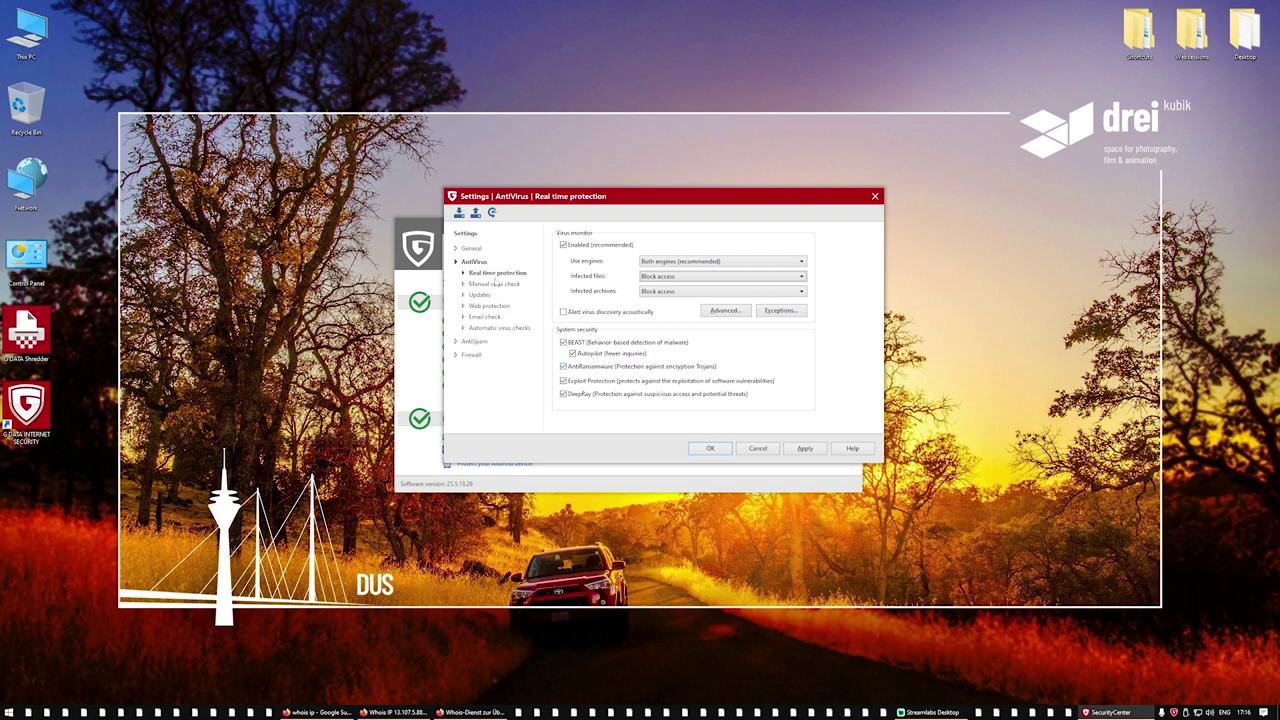
{"action": "left_click", "coordinate": [473, 249]}
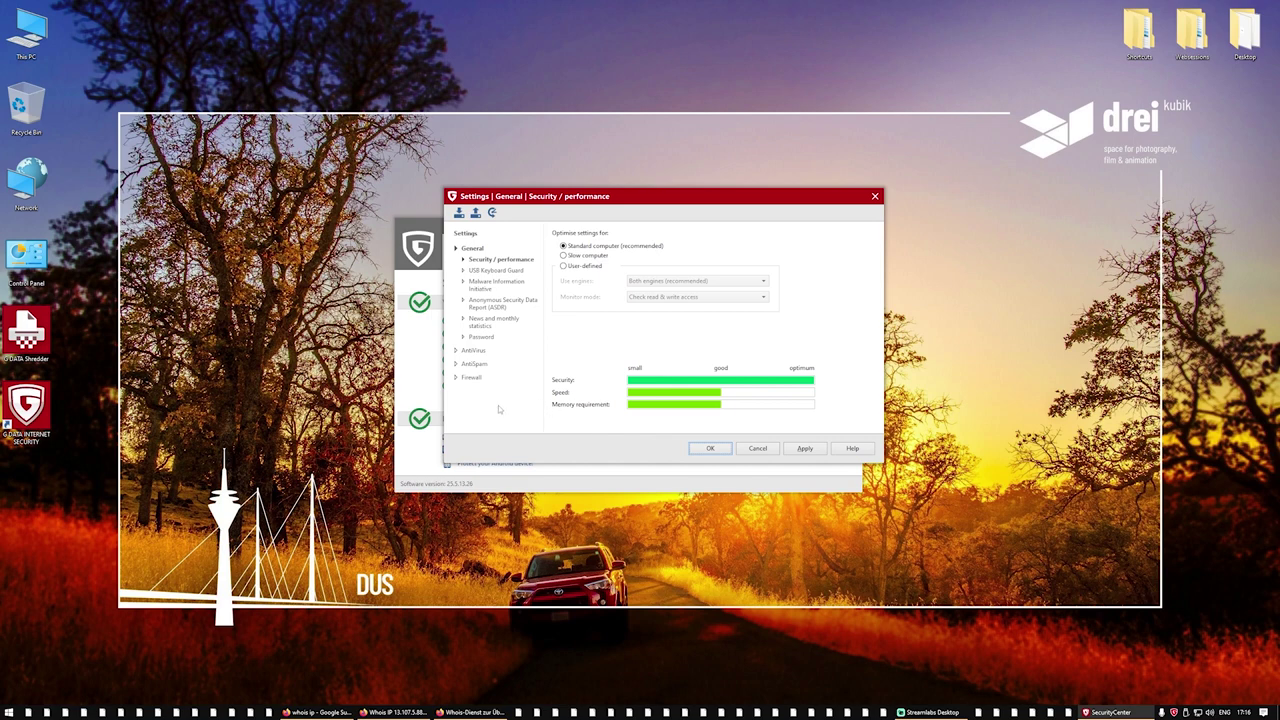
{"action": "left_click", "coordinate": [712, 450]}
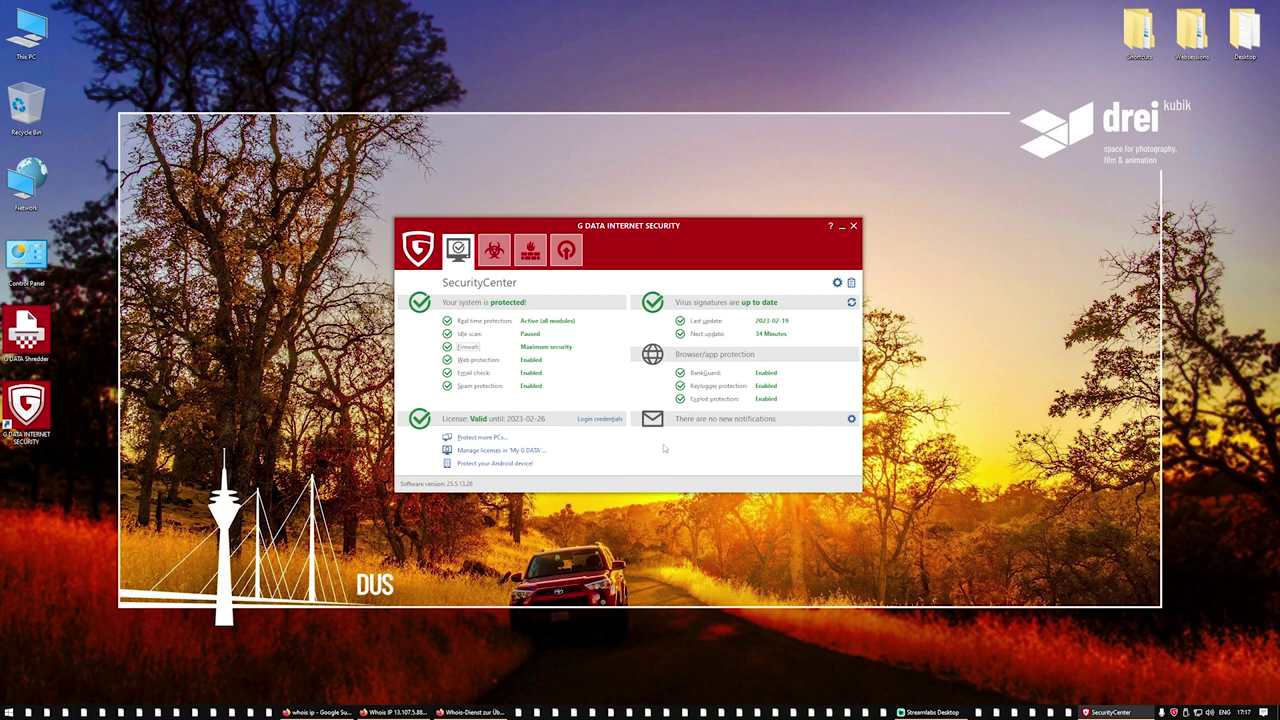
Look over the virus protection and Autostart Manager sections and the Rule Wizard options for Trusted networks, and cancel the wizard.
{"action": "left_click", "coordinate": [494, 252]}
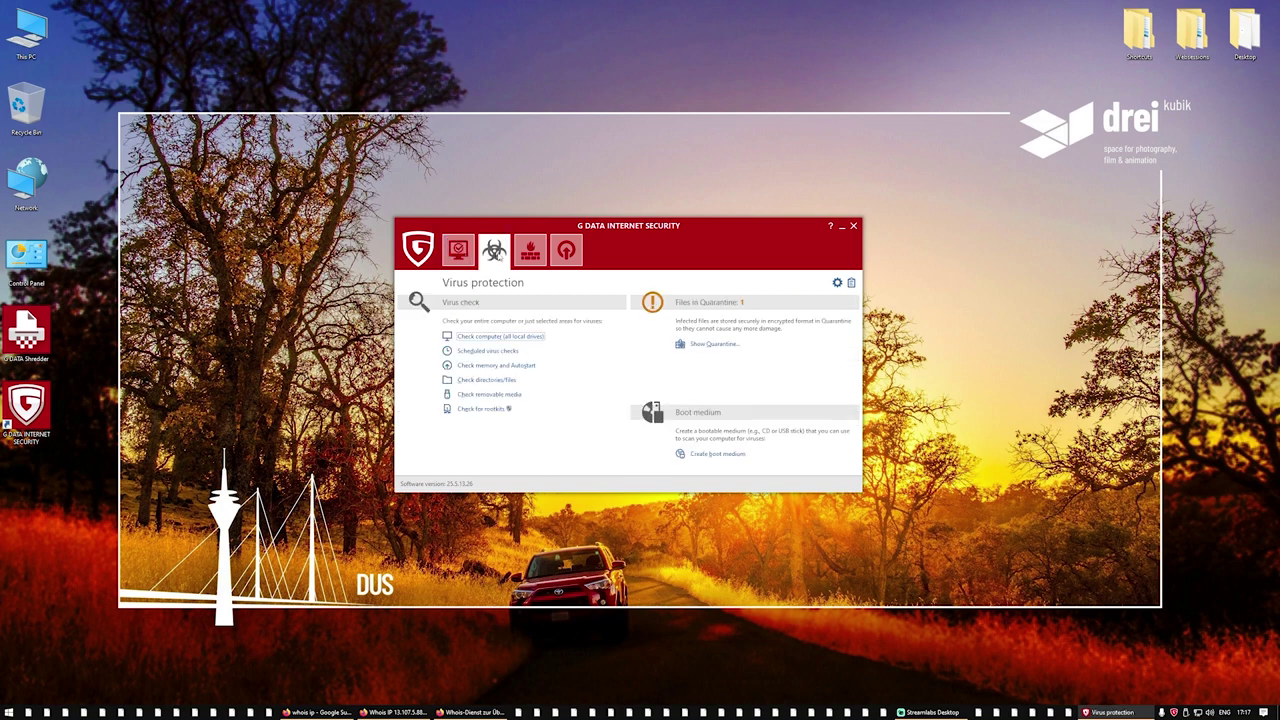
{"action": "left_click", "coordinate": [539, 260]}
{"action": "left_click", "coordinate": [568, 256]}
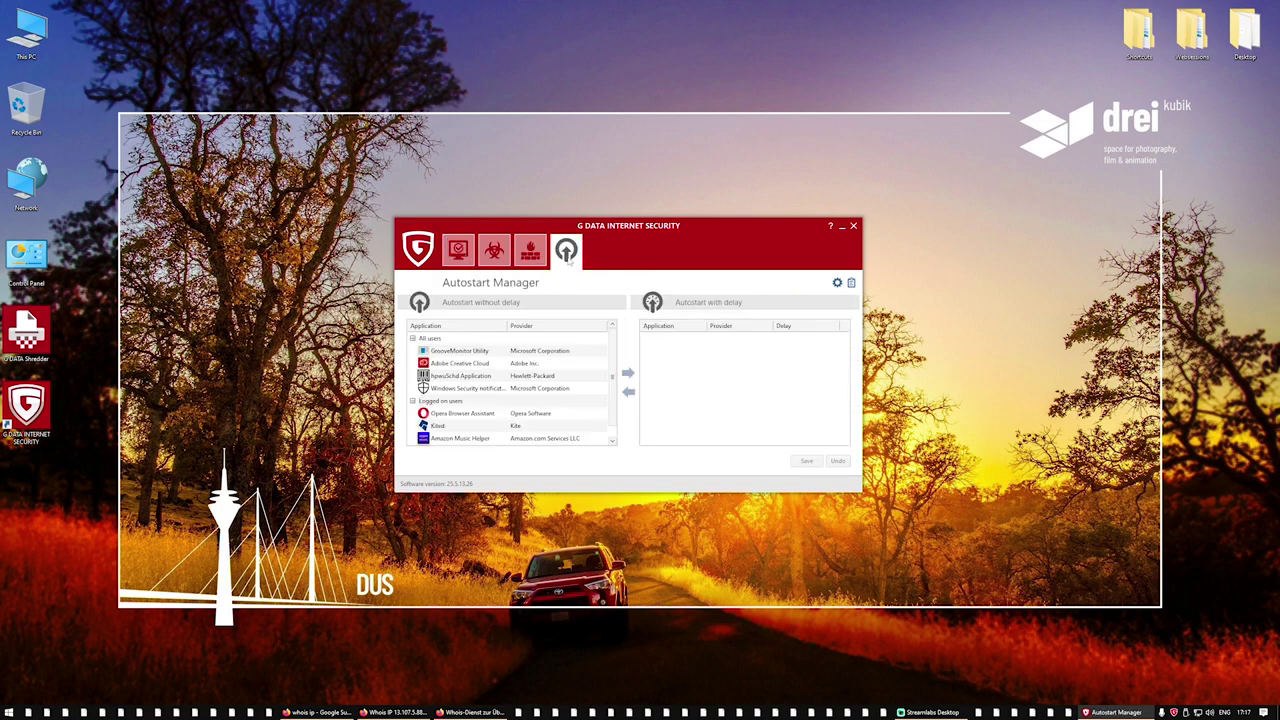
{"action": "left_click", "coordinate": [531, 256]}
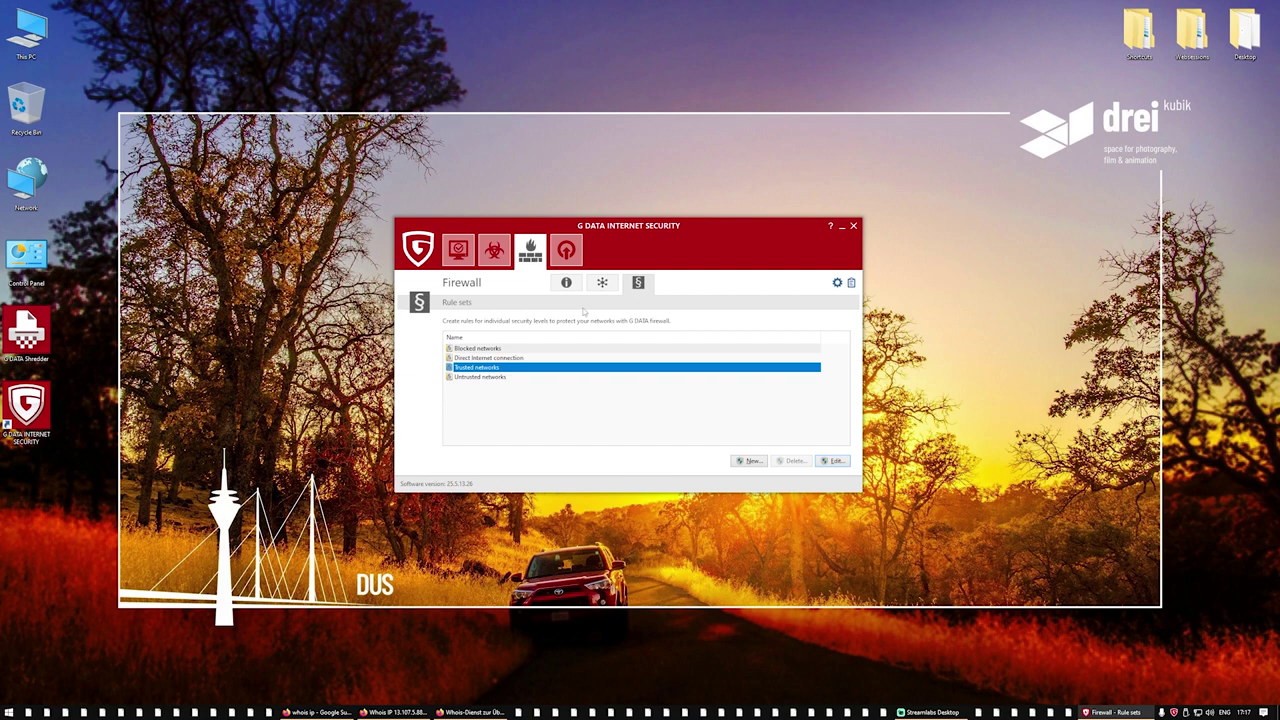
{"action": "double_click", "coordinate": [478, 367]}
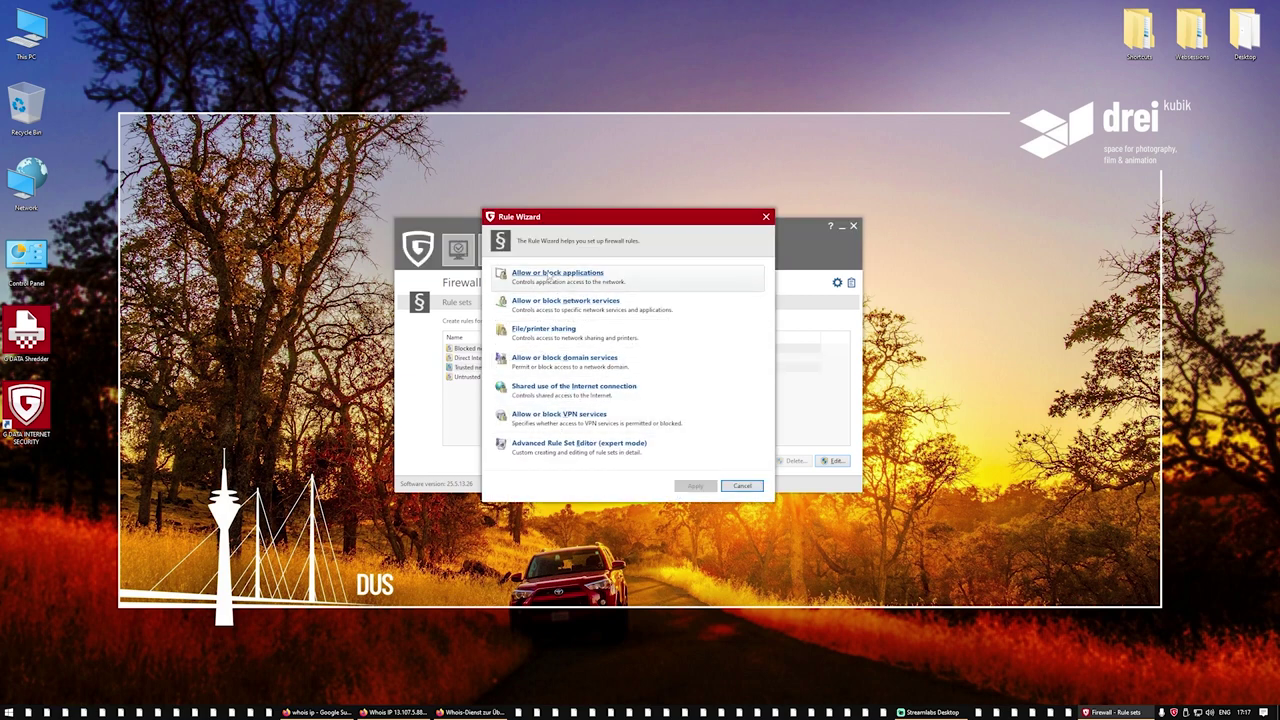
{"action": "left_click", "coordinate": [742, 486]}
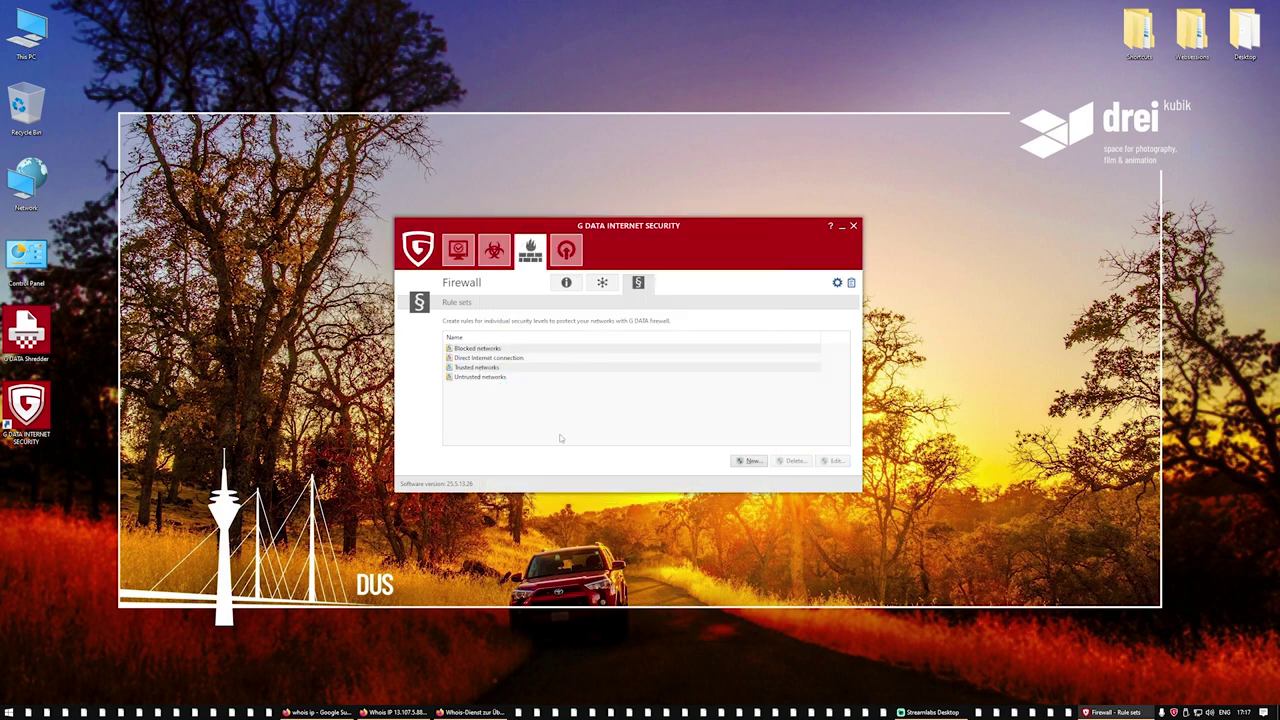
{"action": "left_click", "coordinate": [494, 250]}
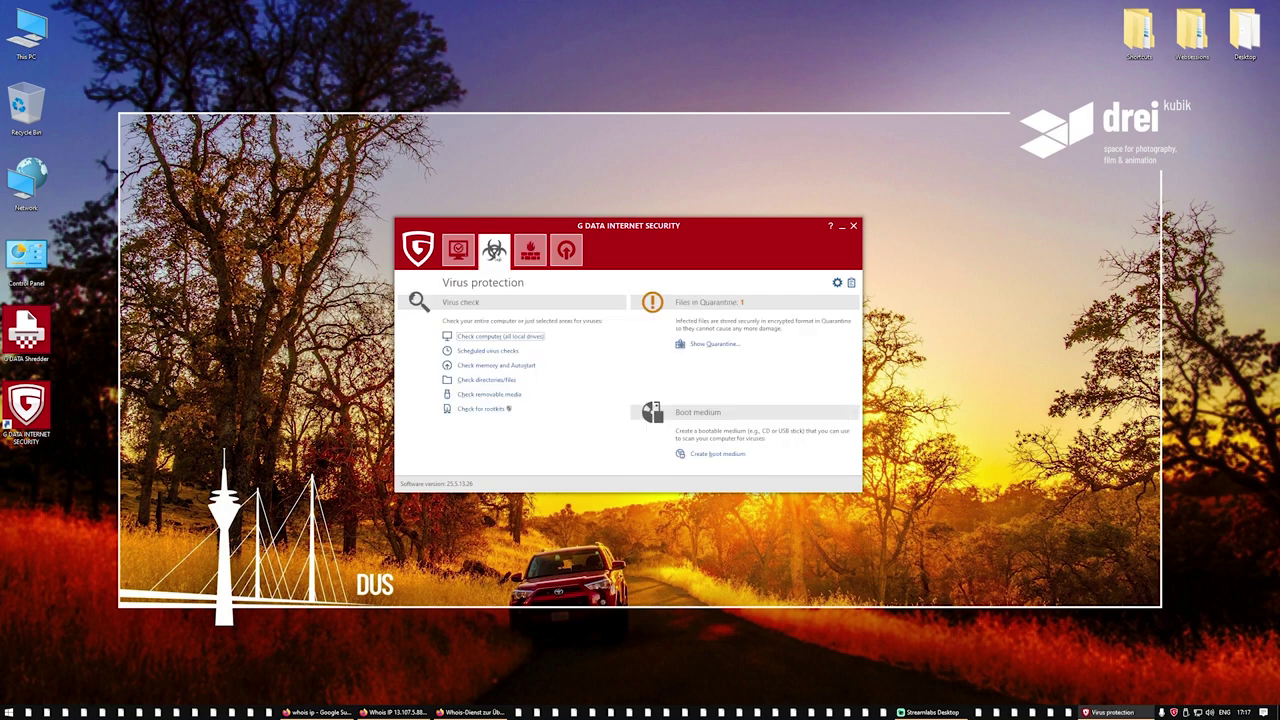
Return to the firewall rule sets and open Trusted networks in the Advanced Rule Set Editor (expert mode).
{"action": "left_click", "coordinate": [530, 250]}
{"action": "double_click", "coordinate": [480, 368]}
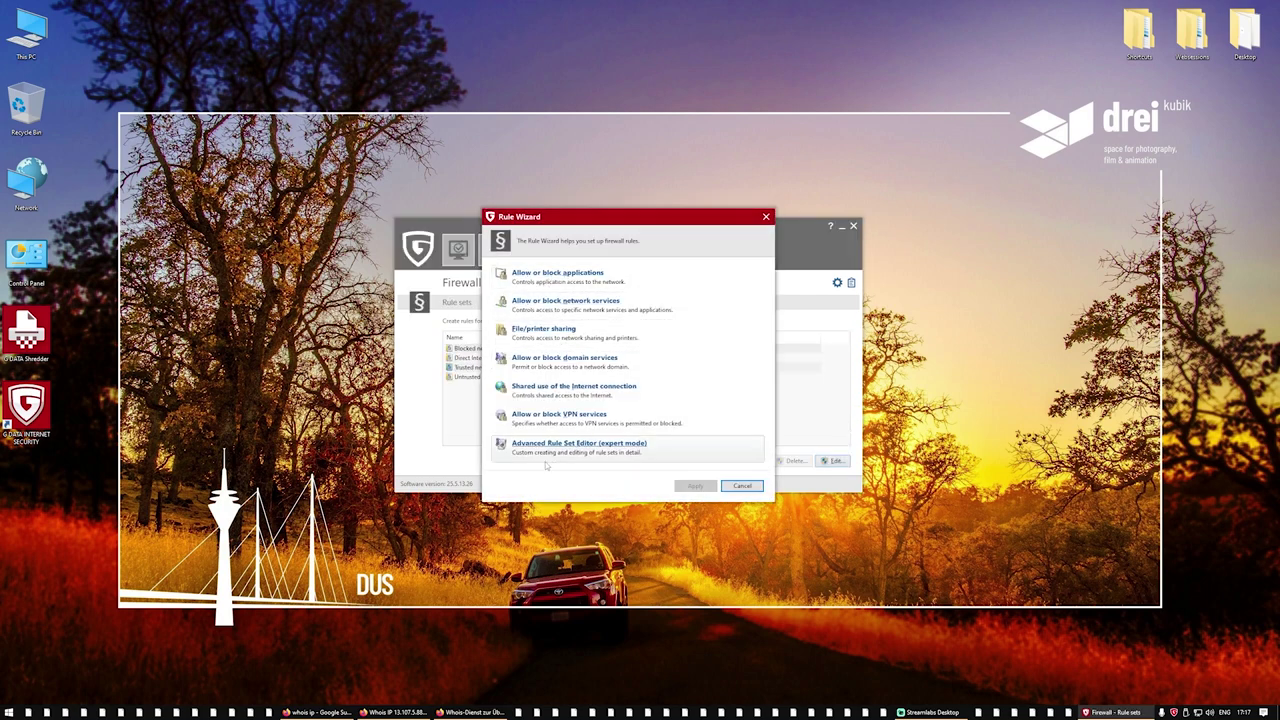
{"action": "left_click", "coordinate": [548, 445]}
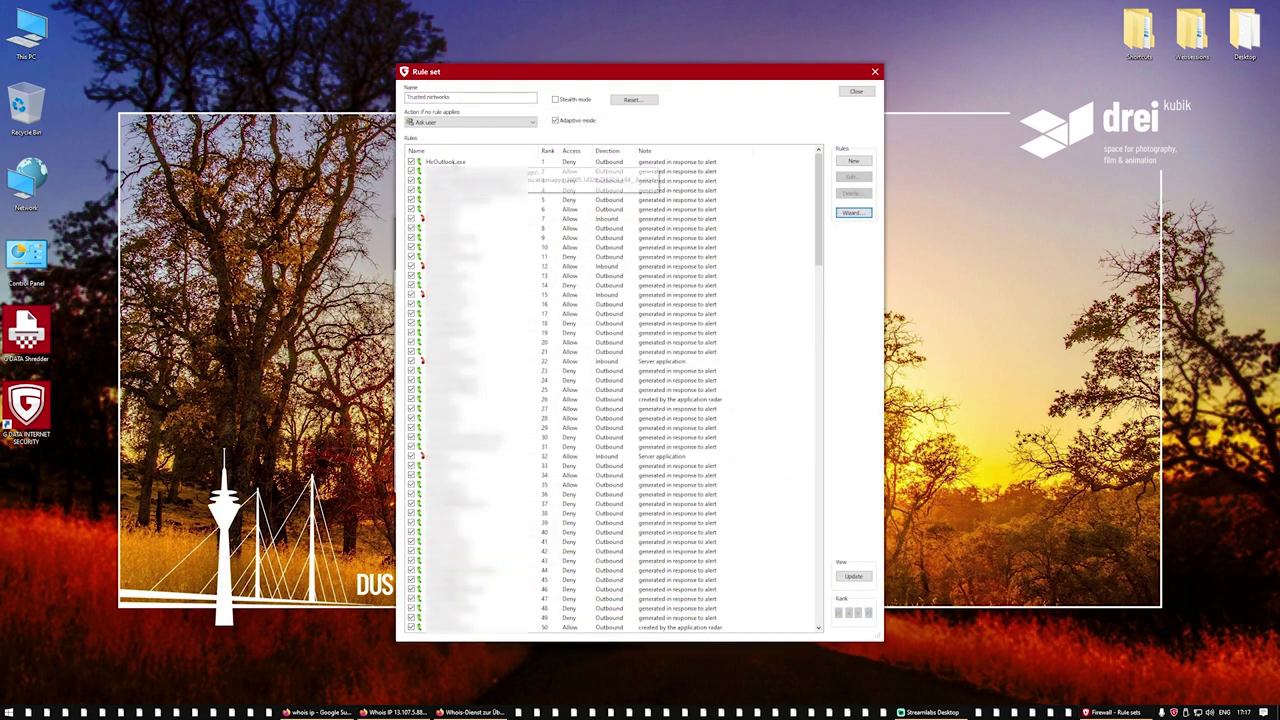
Delete the HxOutlook.exe rule from Trusted networks, confirm the deletion, and close the rule set to return to the SecurityCenter.
{"action": "left_click", "coordinate": [458, 162]}
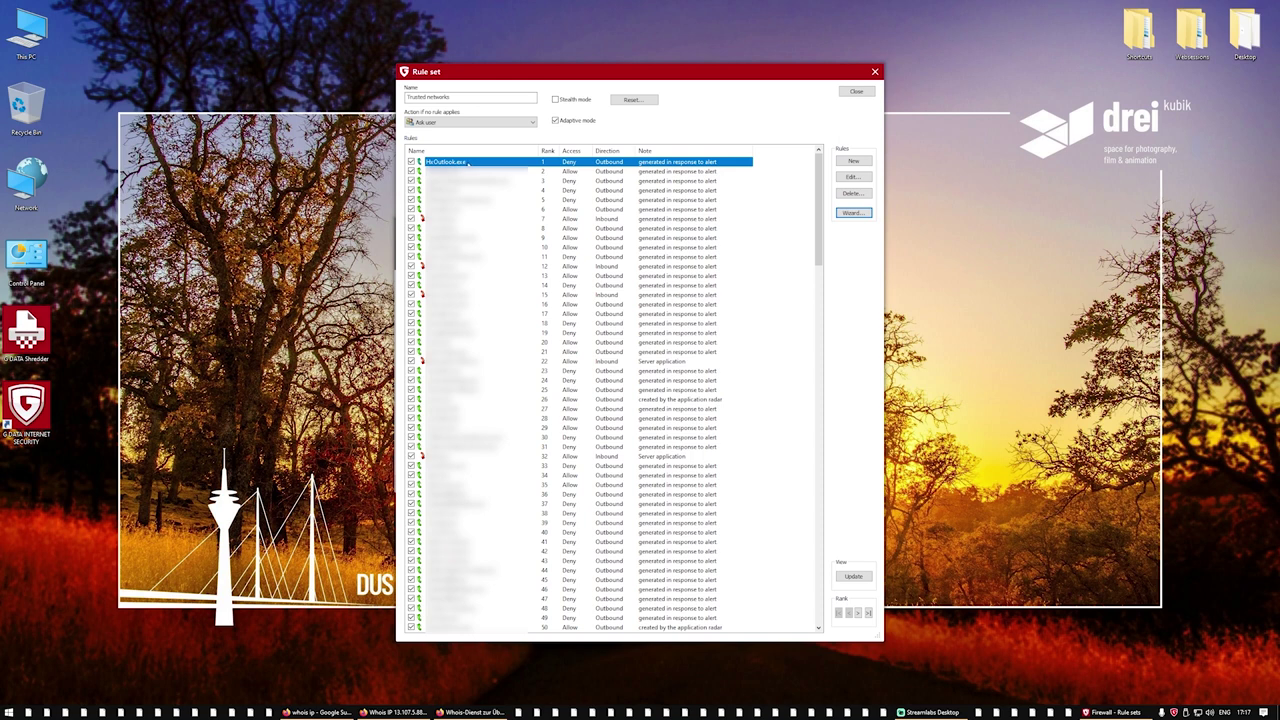
{"action": "left_click", "coordinate": [472, 217], "text": "shift"}
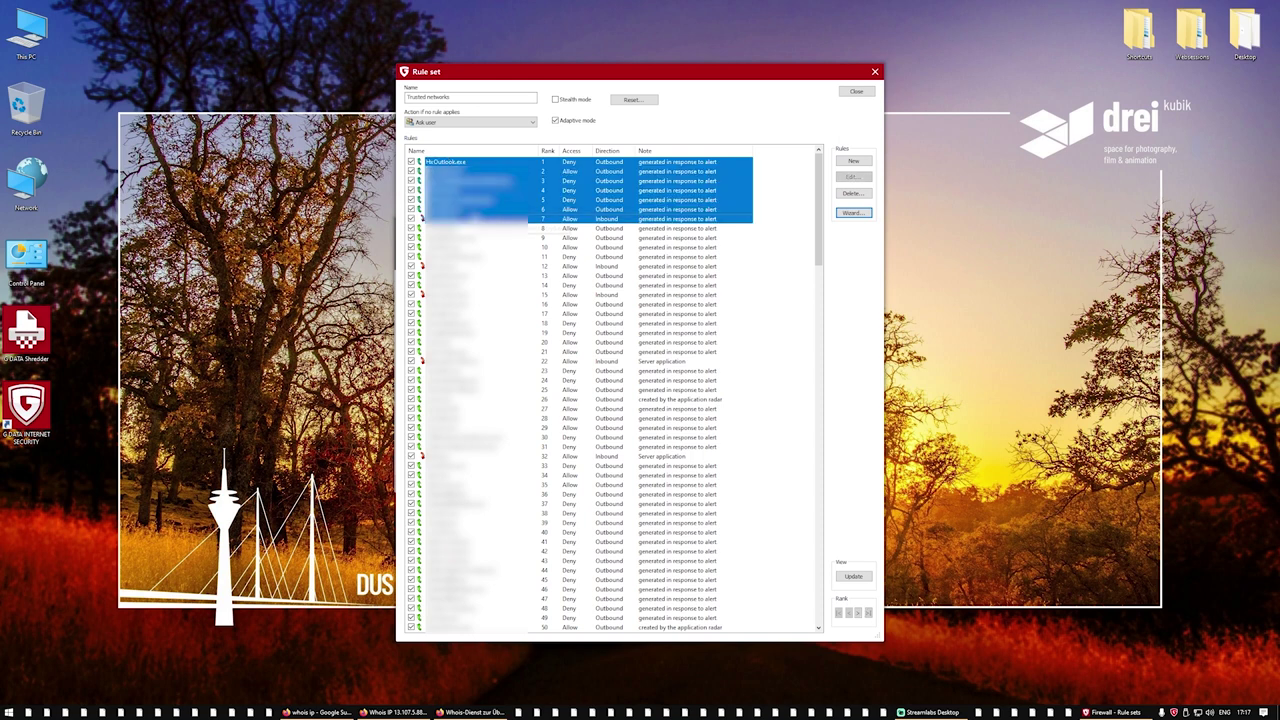
{"action": "left_click", "coordinate": [463, 162]}
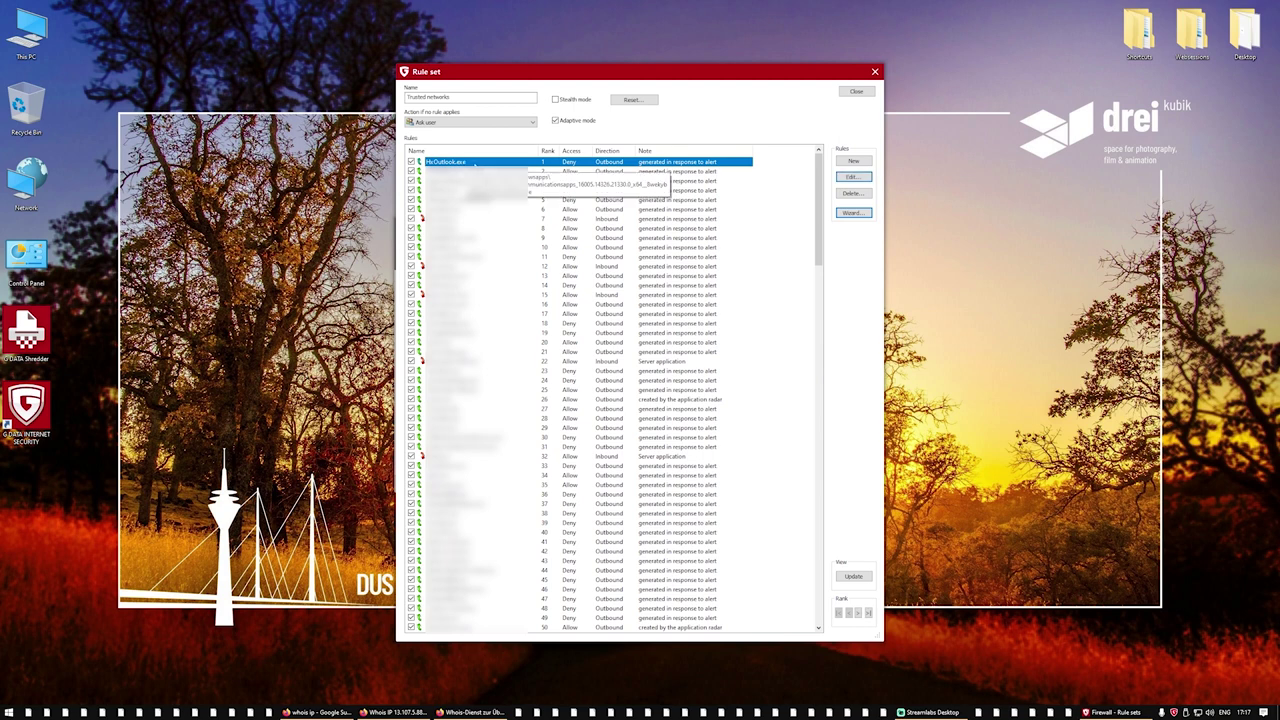
{"action": "key", "text": "Delete"}
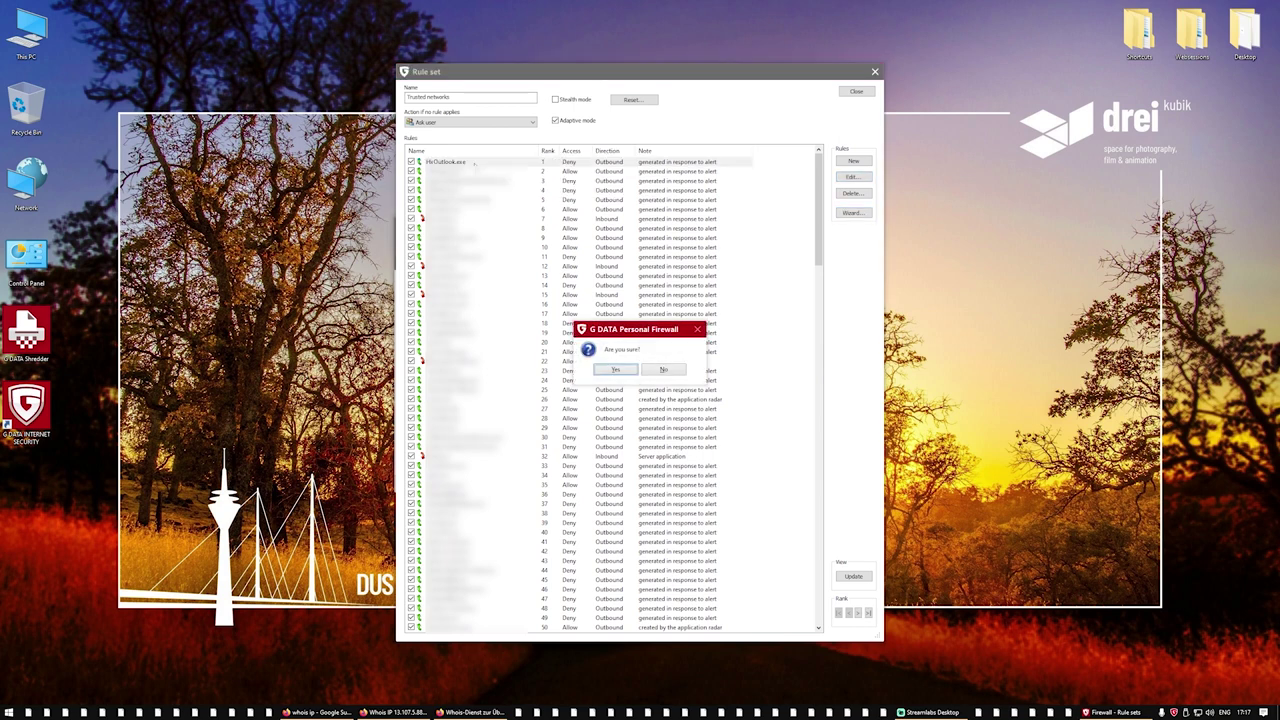
{"action": "left_click", "coordinate": [616, 370]}
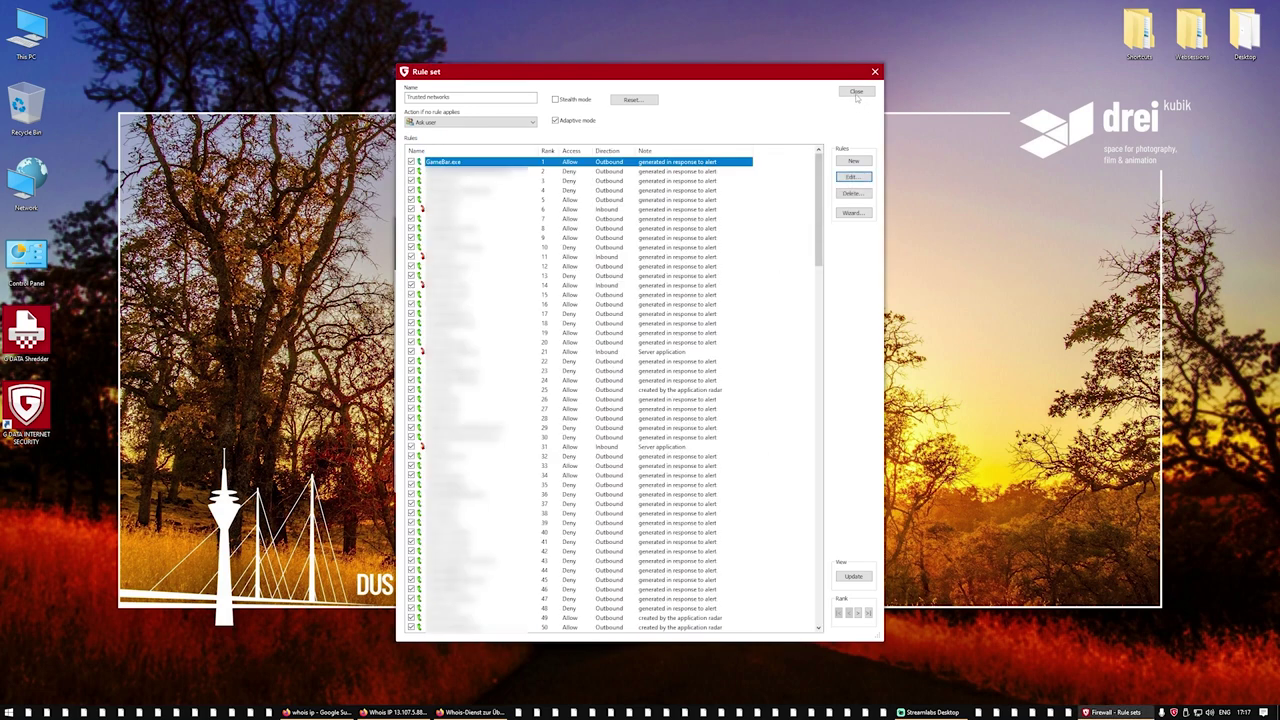
{"action": "left_click", "coordinate": [856, 93]}
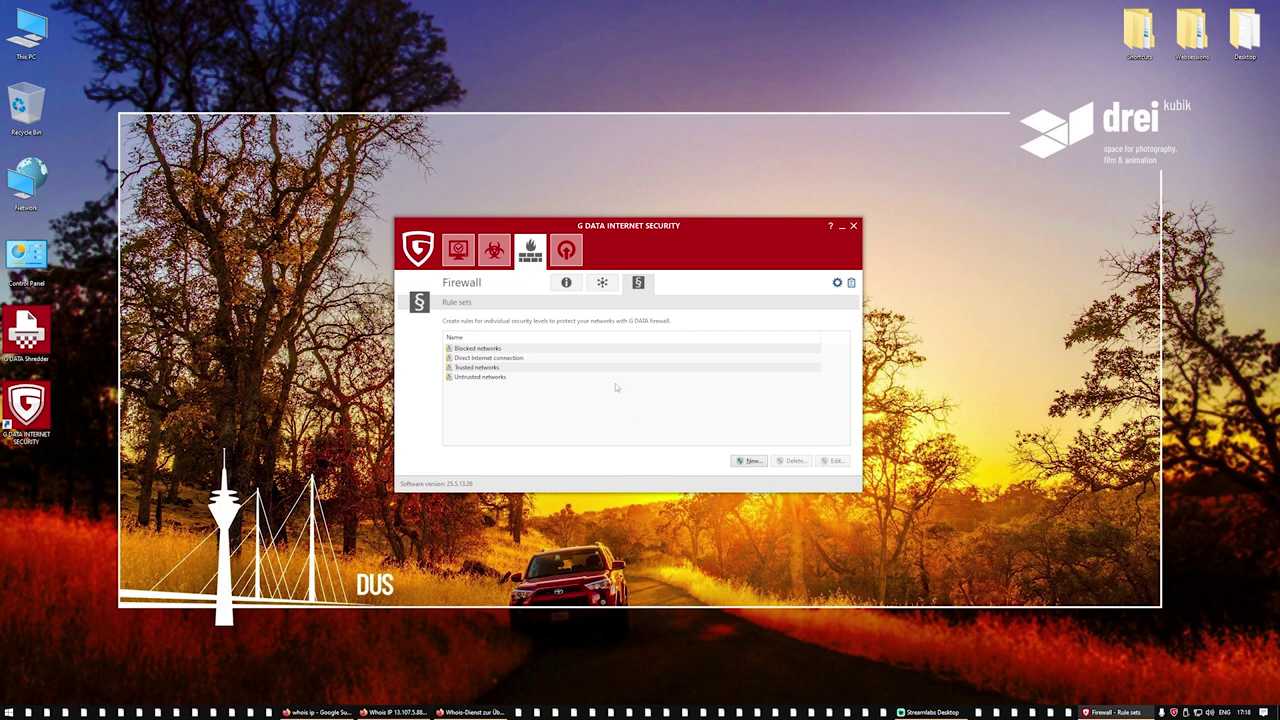
{"action": "left_click", "coordinate": [459, 251]}
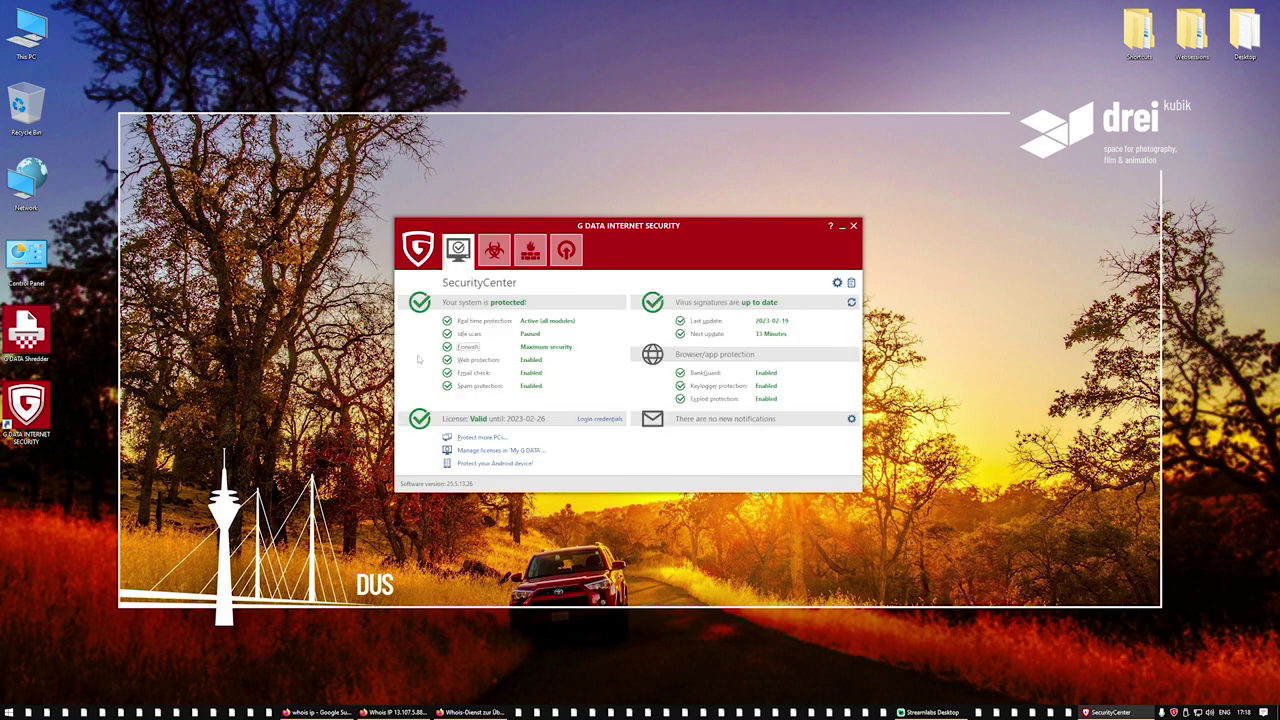